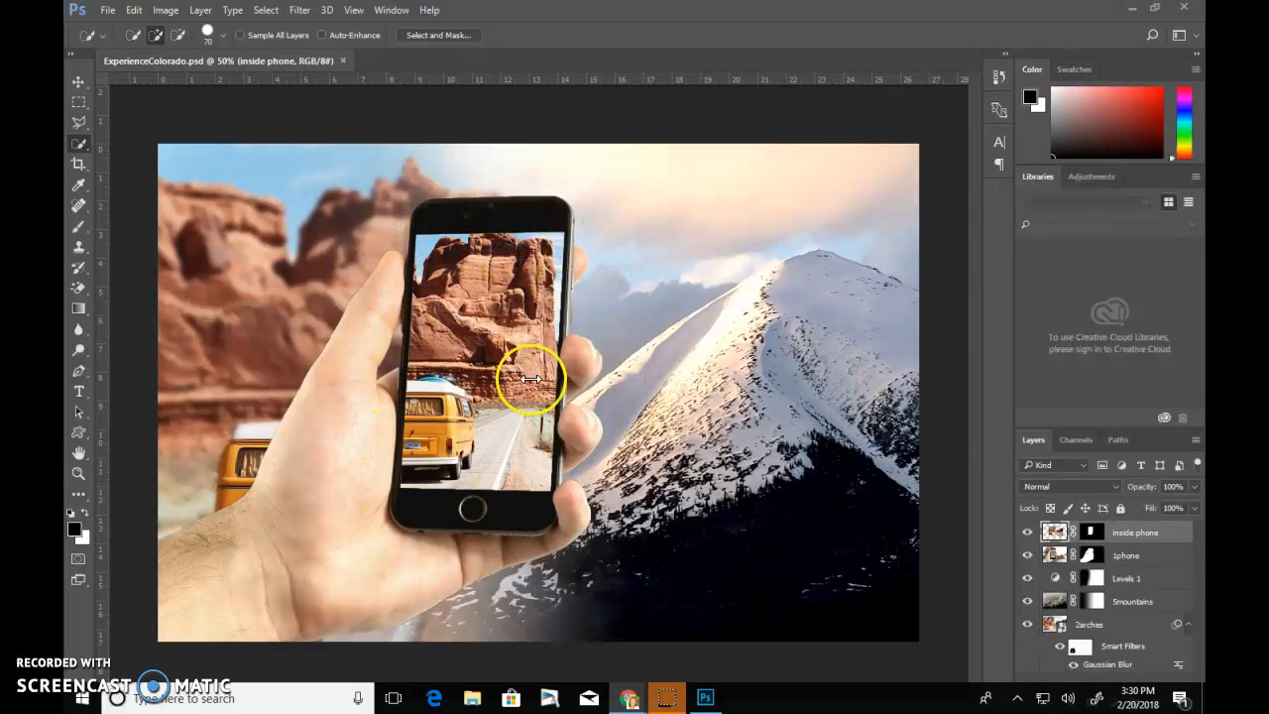
- Open the inside phone layer's mask in the Select and Mask workspace and look over its view mode options
click(1097, 536)
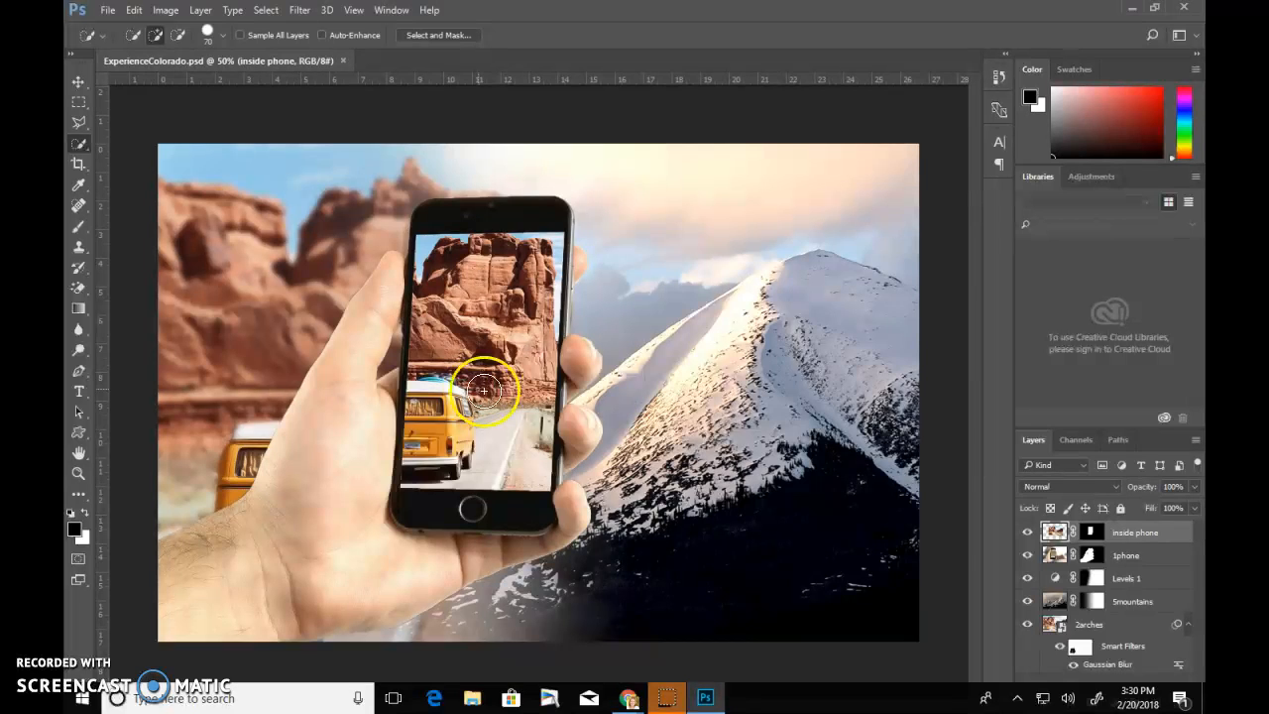
click(1092, 534)
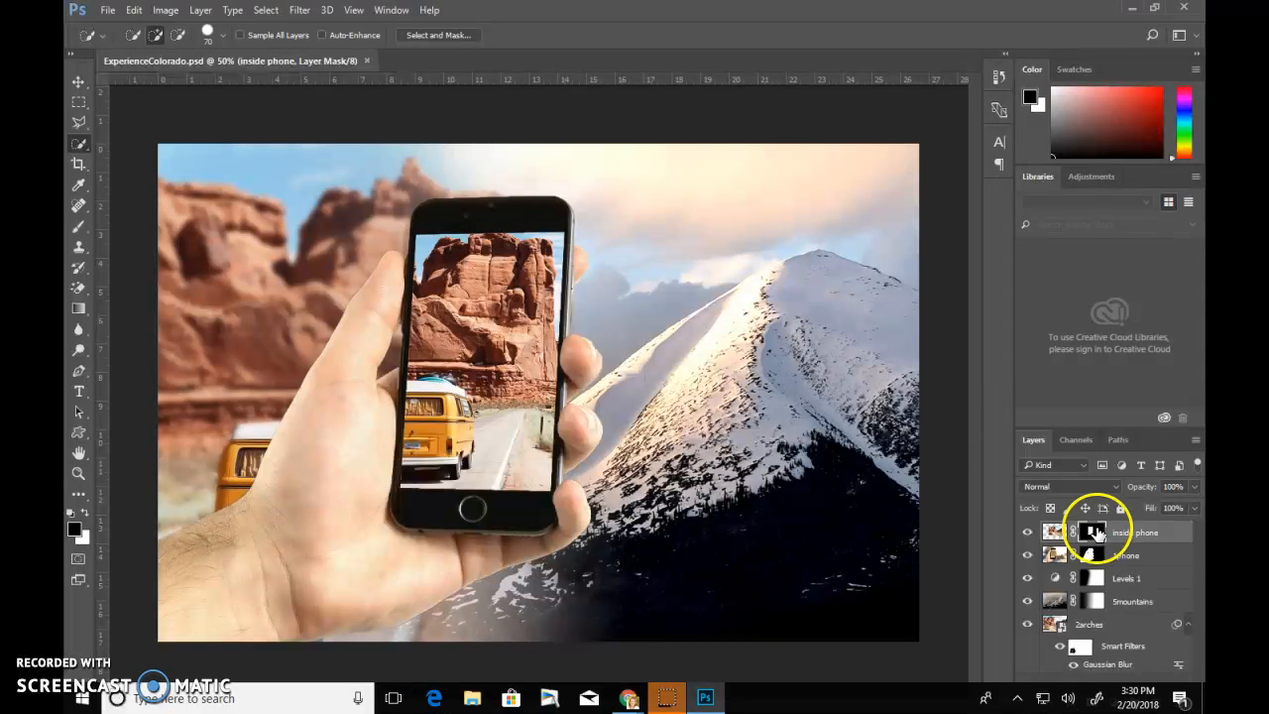
click(435, 35)
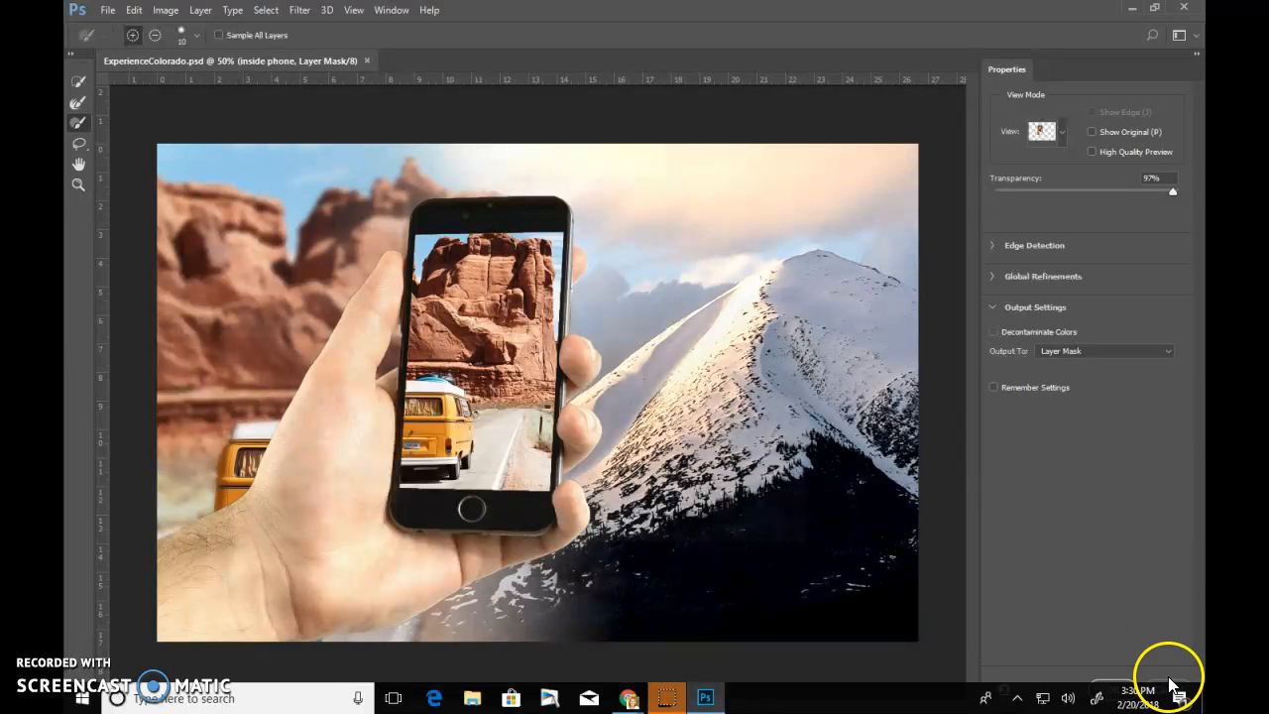
click(1112, 690)
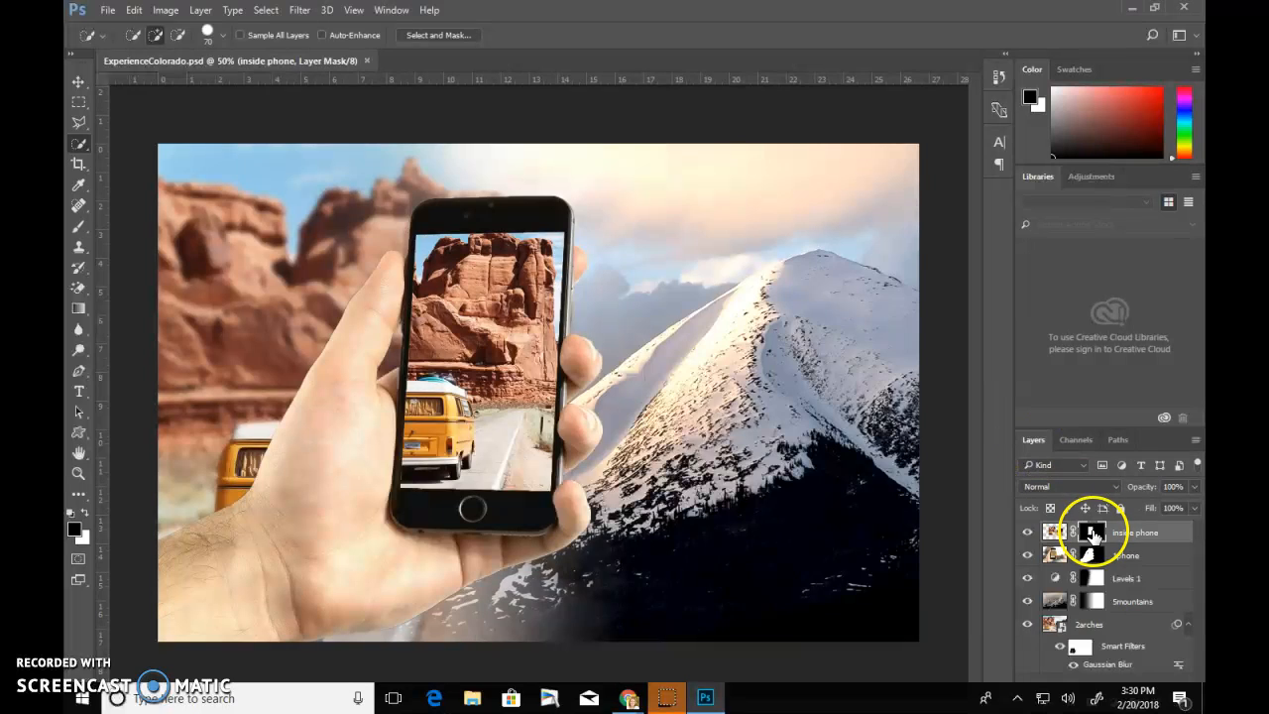
double_click(1093, 535)
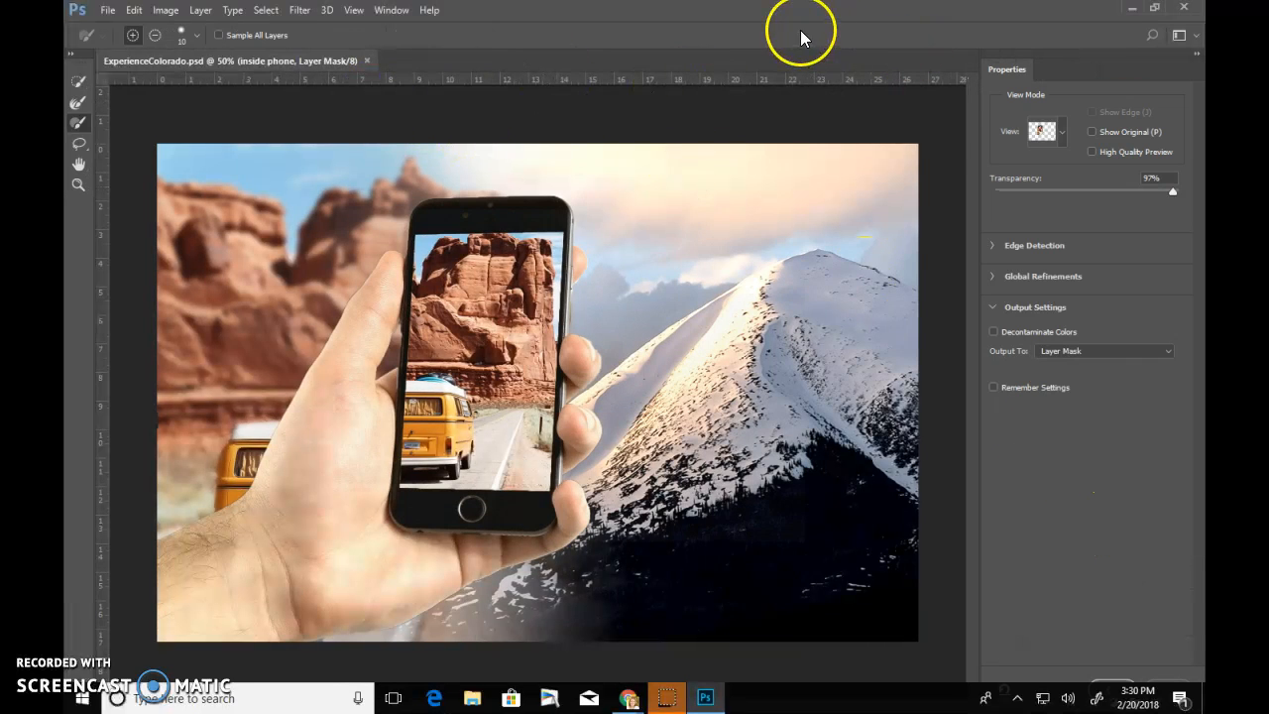
click(1061, 136)
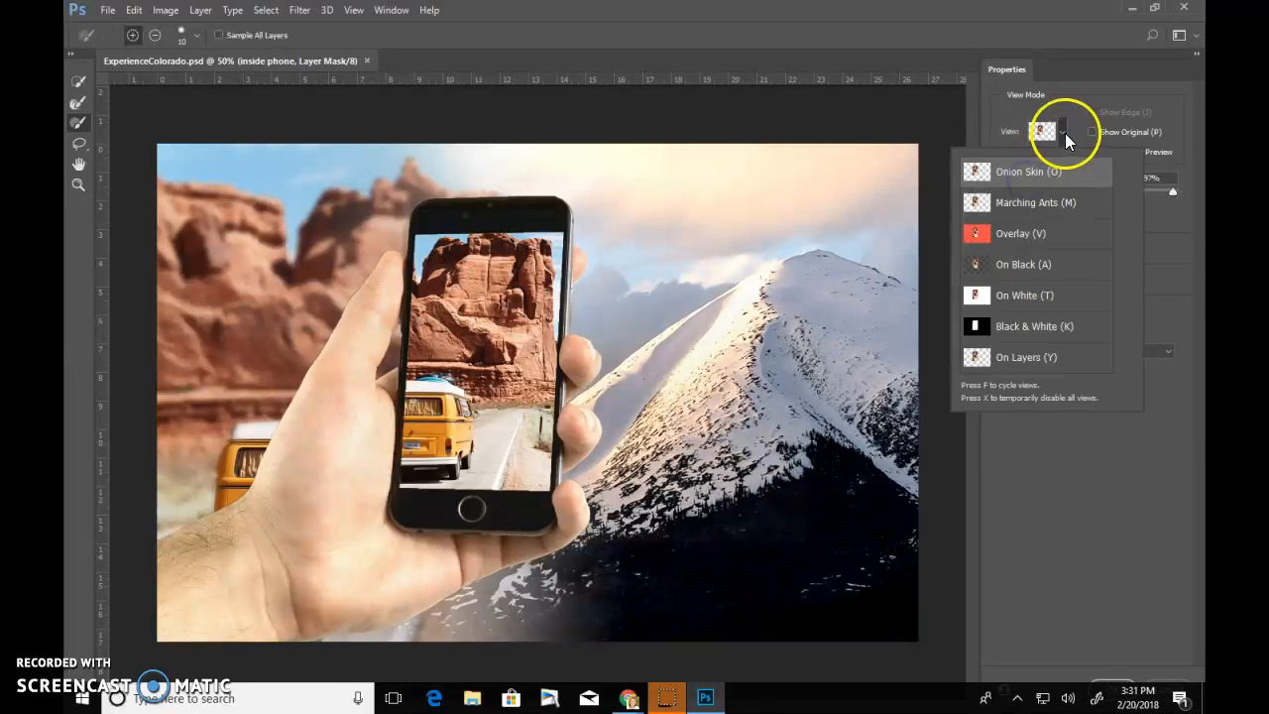
click(1064, 134)
click(1080, 245)
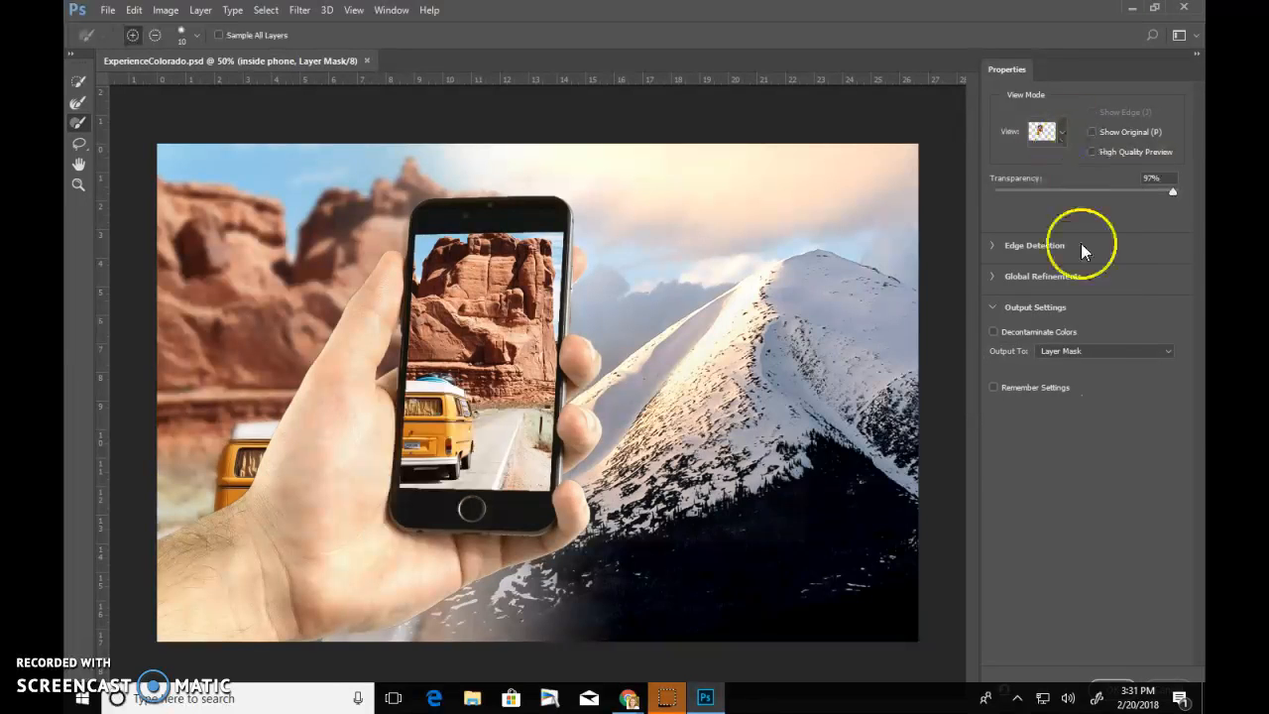
click(1110, 682)
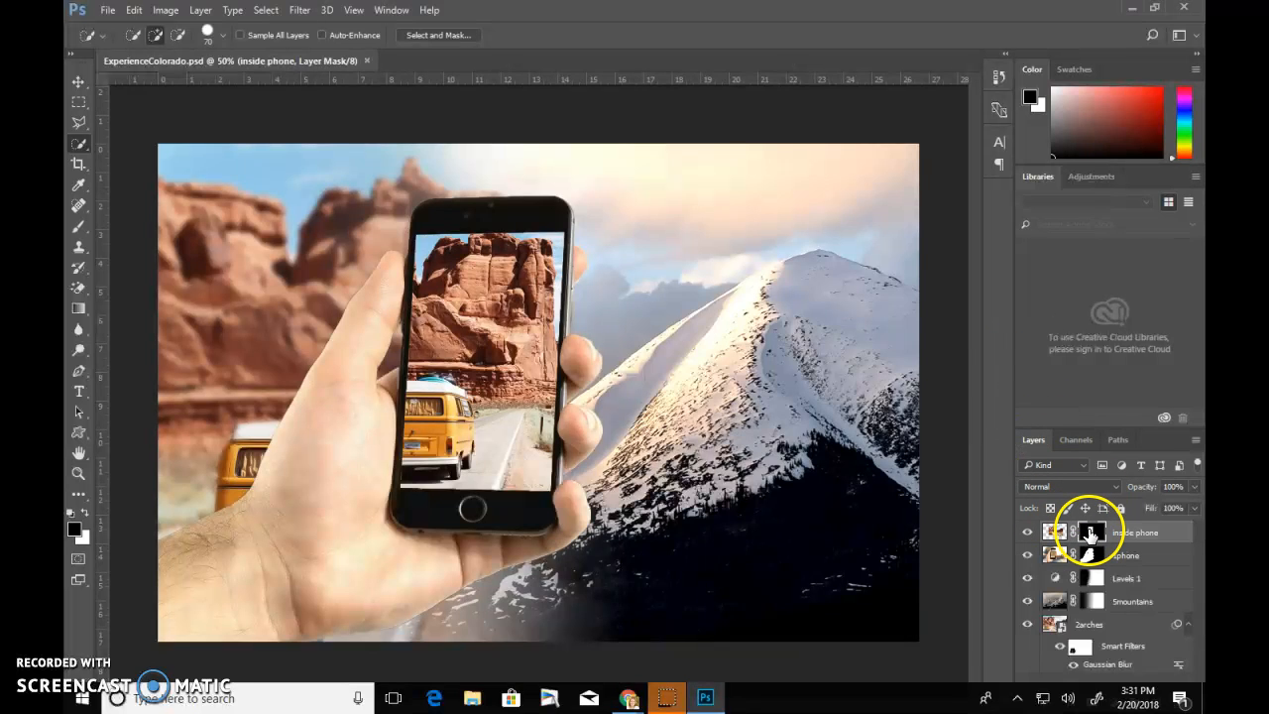
- Try painting white with the Brush on the inside phone mask to reveal the van's left side
click(77, 228)
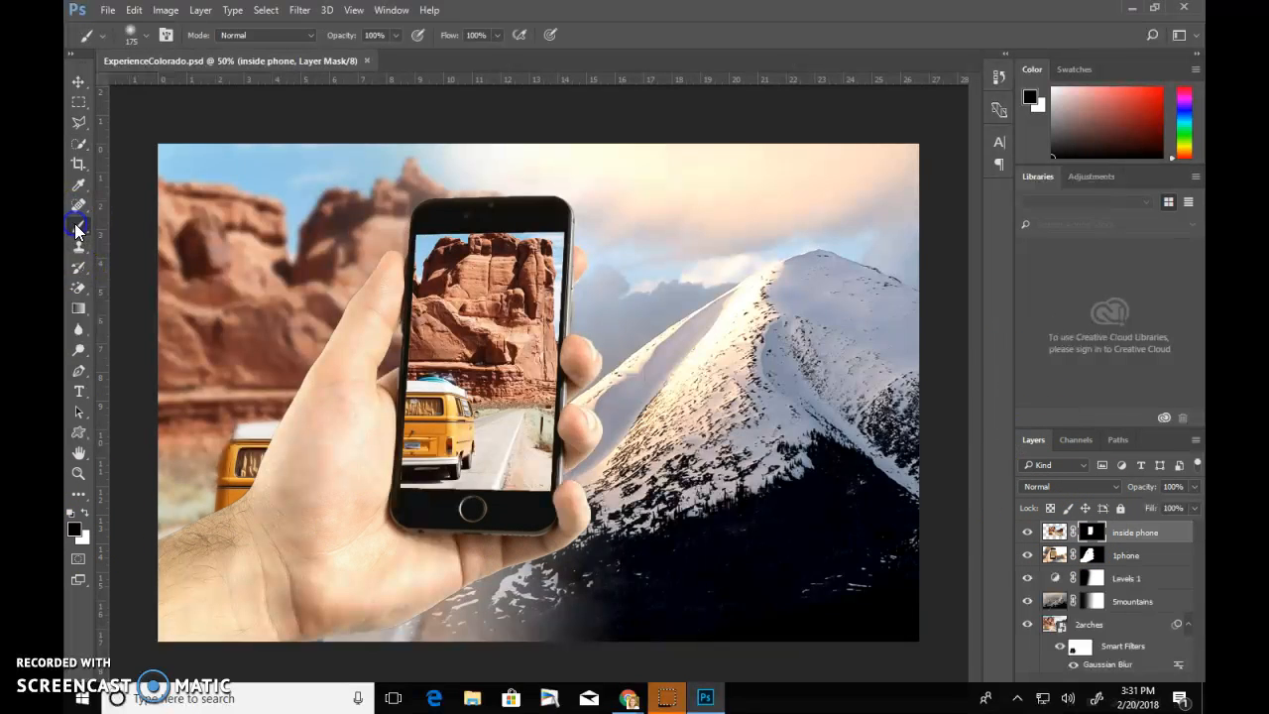
click(83, 513)
drag(426, 421, 384, 431)
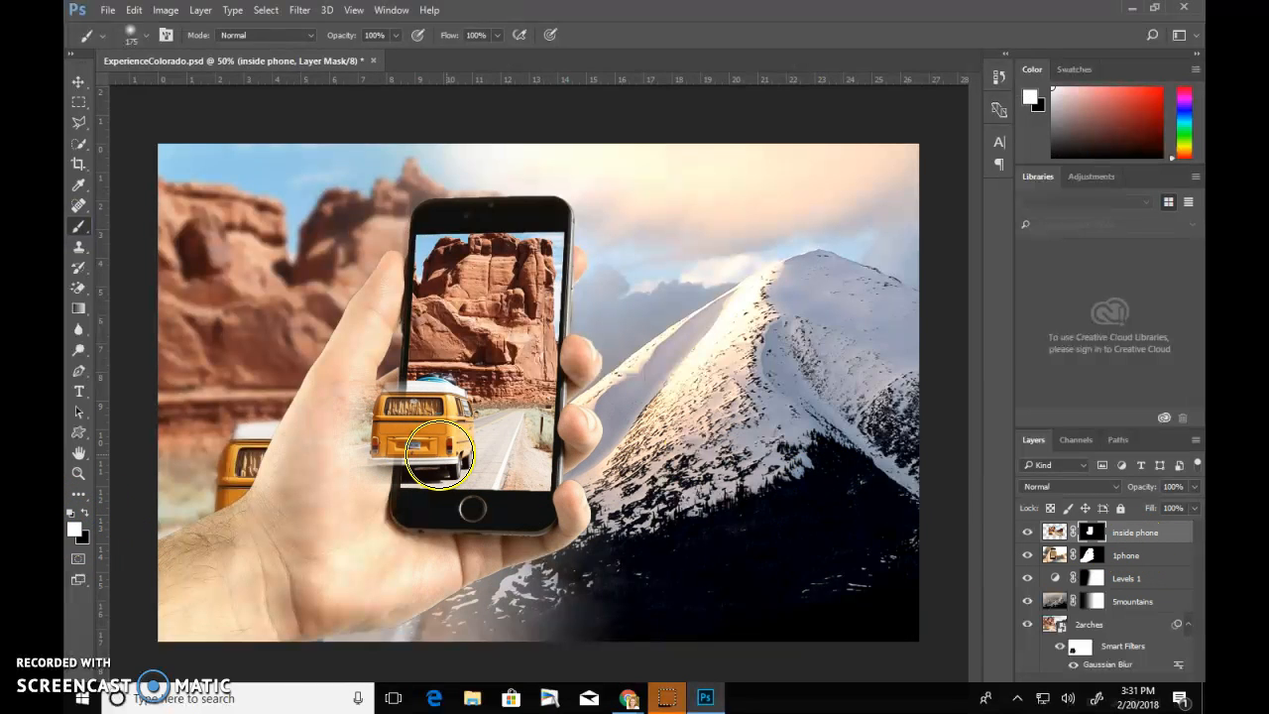
key(ctrl+z)
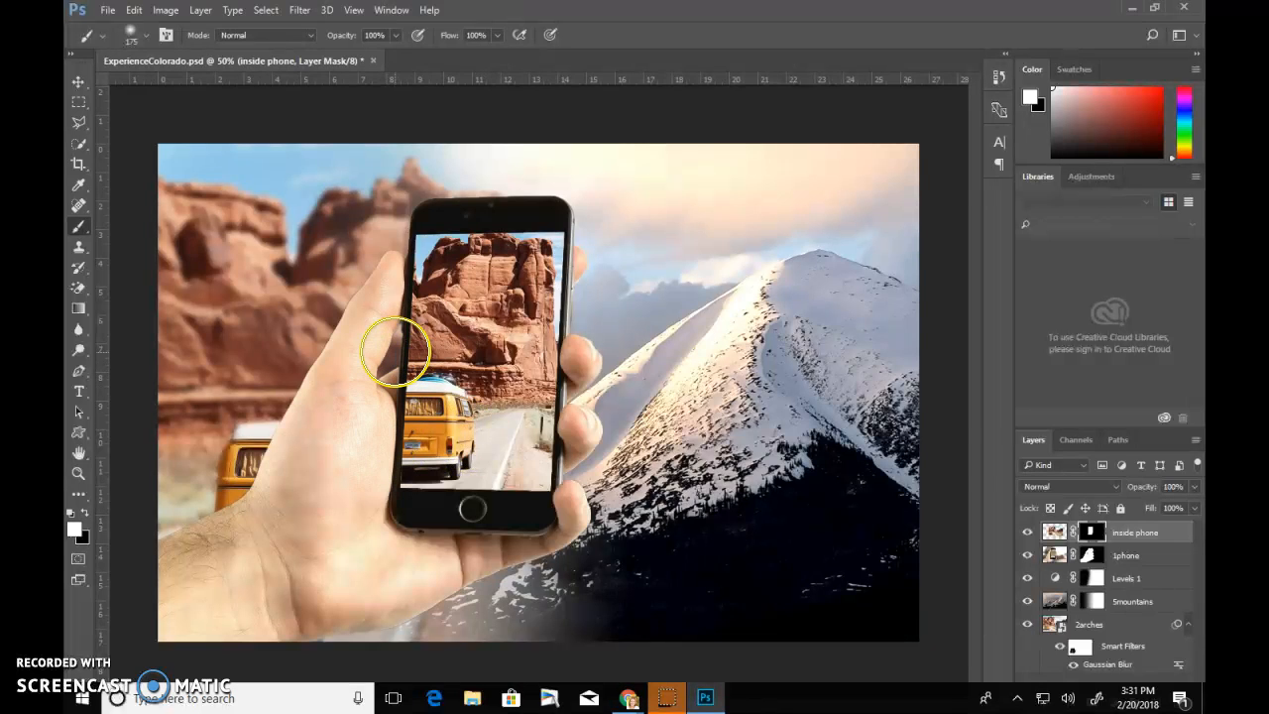
- Disable the inside phone layer mask and outline the left half of the van with the Magnetic Lasso
right_click(1096, 533)
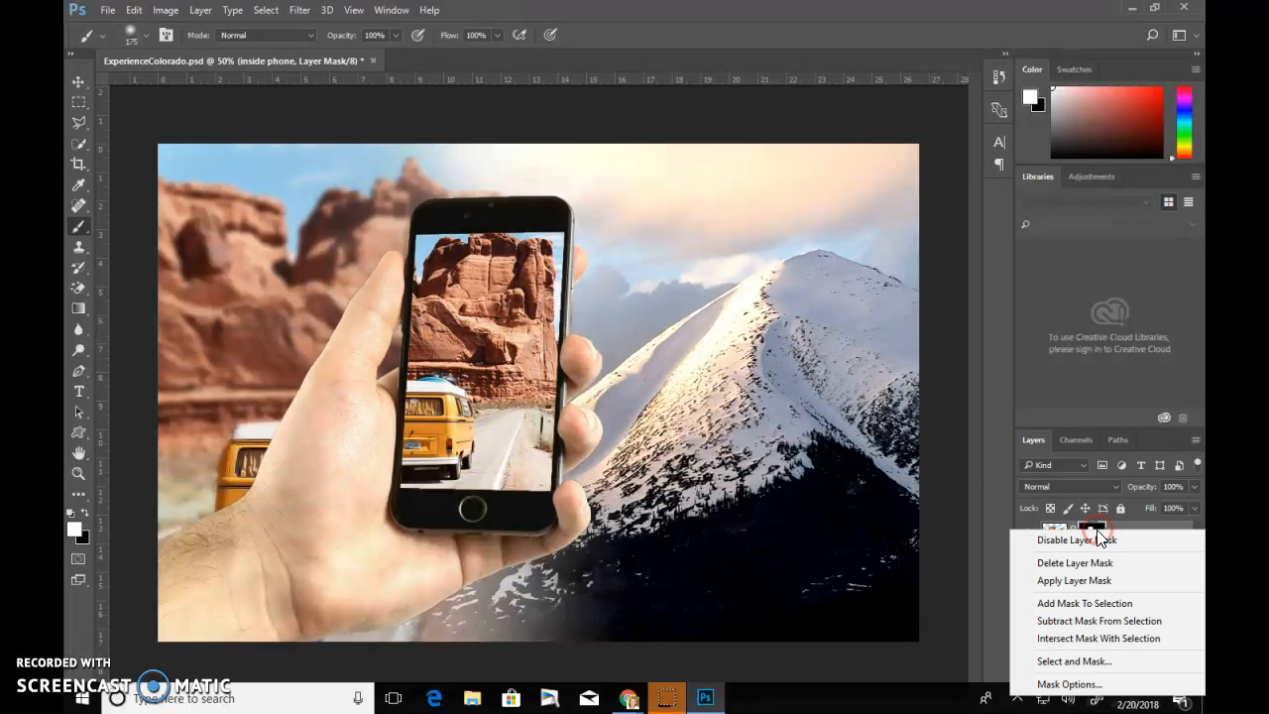
click(1092, 540)
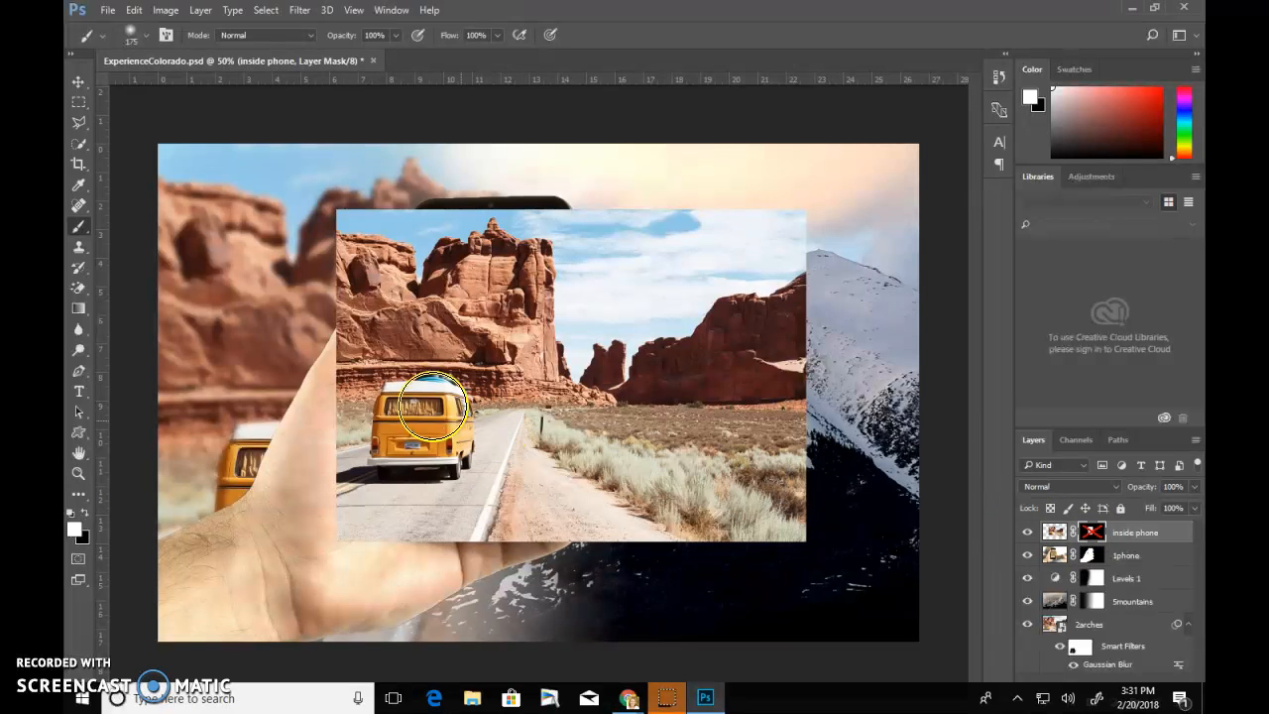
drag(78, 123, 126, 157)
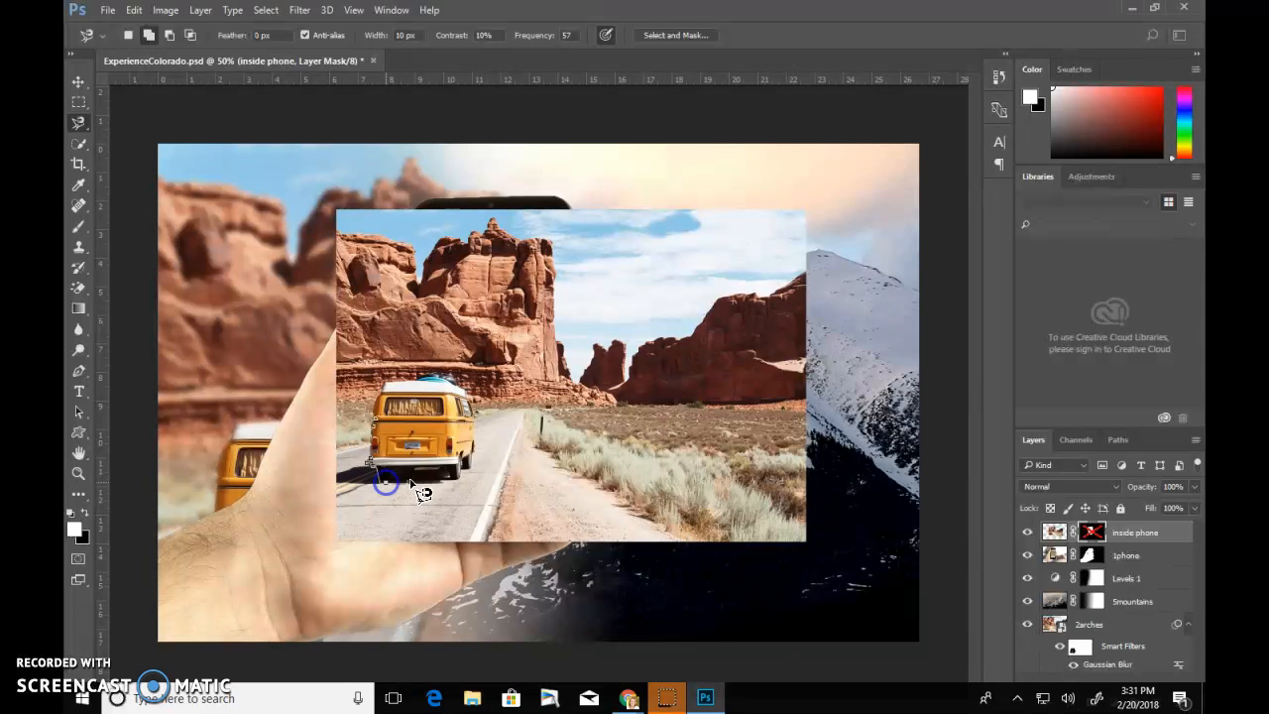
click(422, 394)
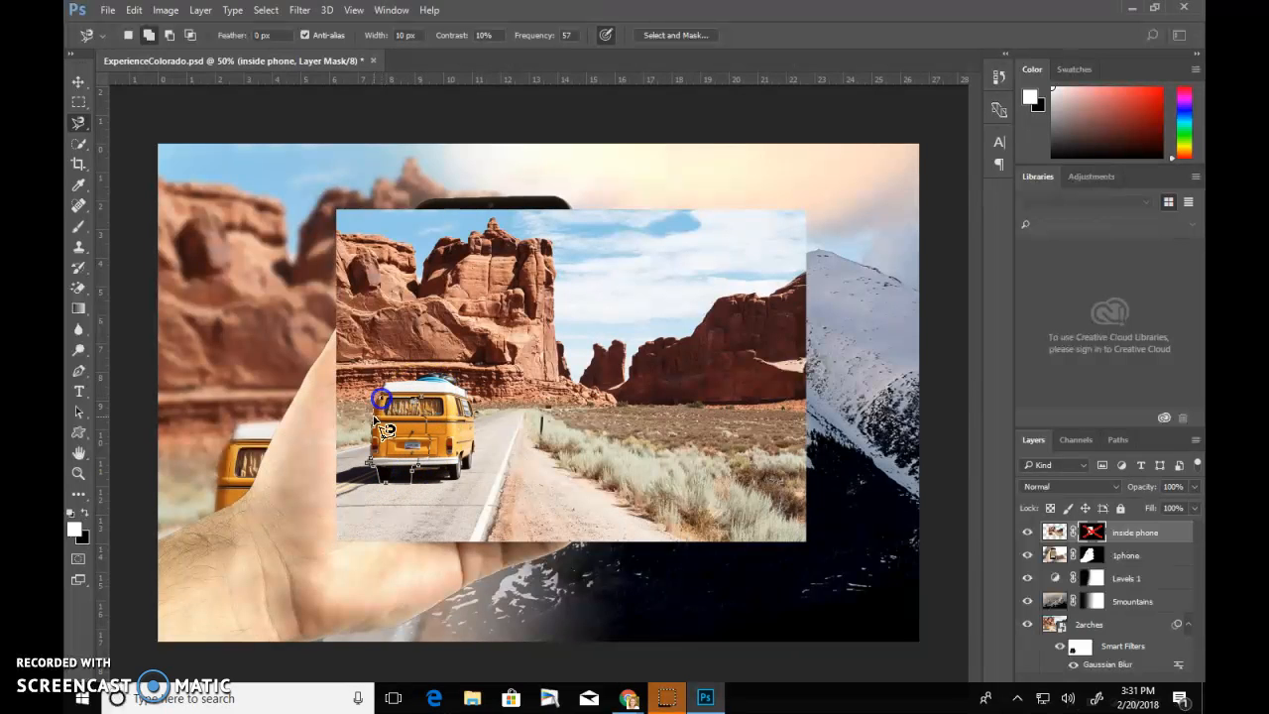
- Re-enable the inside phone layer mask and paint white within the selection to reveal the van's left half
shift+click(1091, 533)
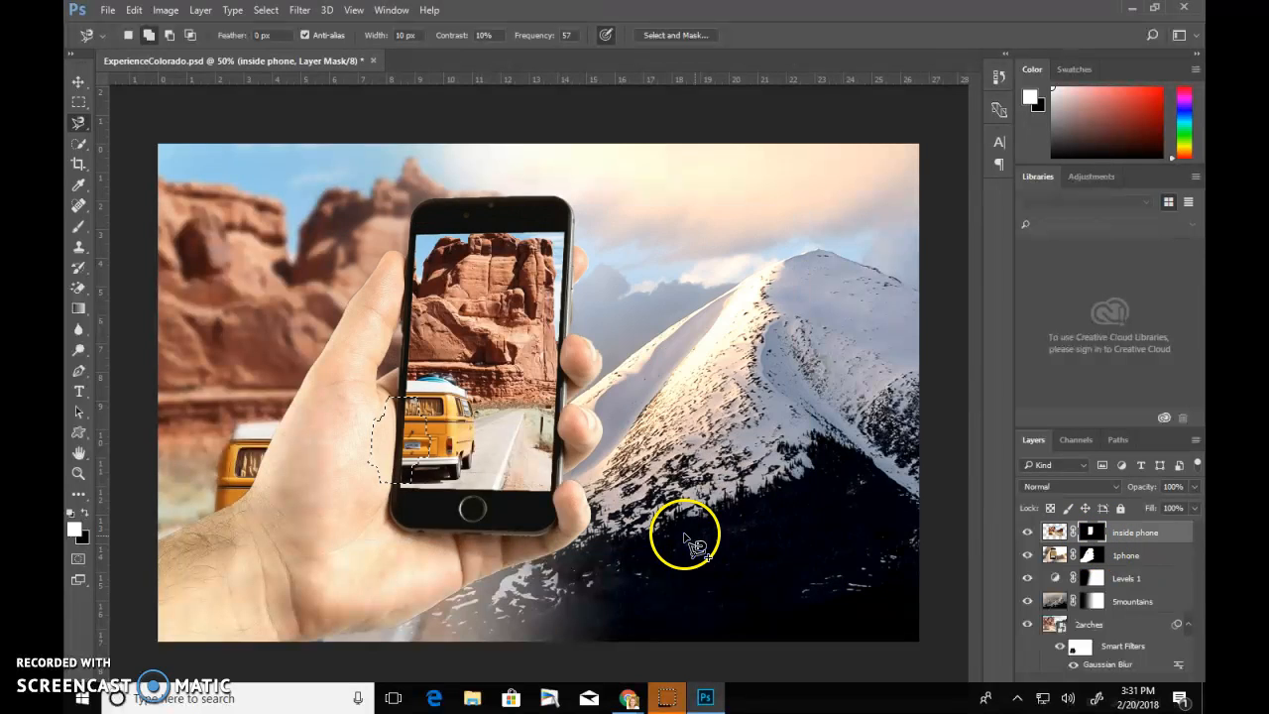
click(79, 233)
mouse_move(429, 478)
mouse_down()
mouse_move(416, 504)
mouse_move(301, 518)
mouse_move(447, 397)
mouse_move(449, 365)
mouse_up()
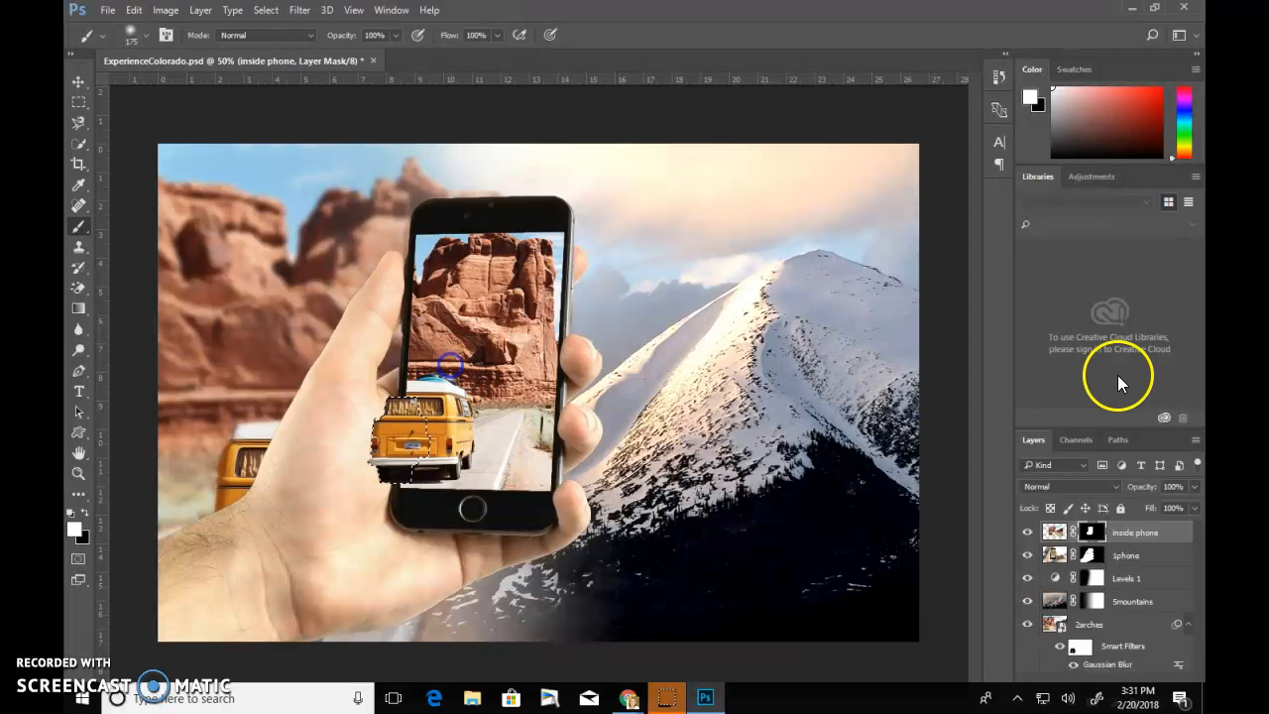
- Undo the painted reveal on the inside phone mask and clear the selection around the van
shift+click(1090, 533)
shift+click(1091, 533)
right_click(1091, 533)
click(1092, 533)
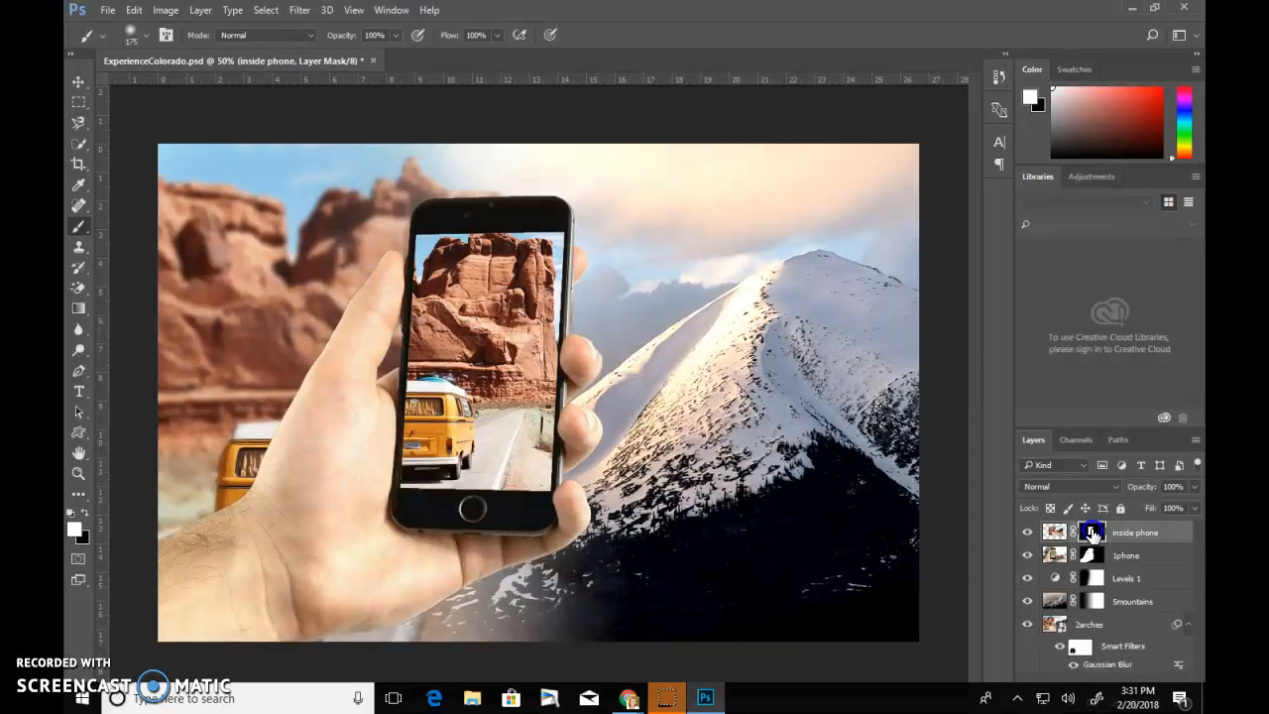
- Open the inside phone mask in Select and Mask and set the onion skin transparency to 51%
double_click(1091, 533)
click(1064, 134)
click(1064, 134)
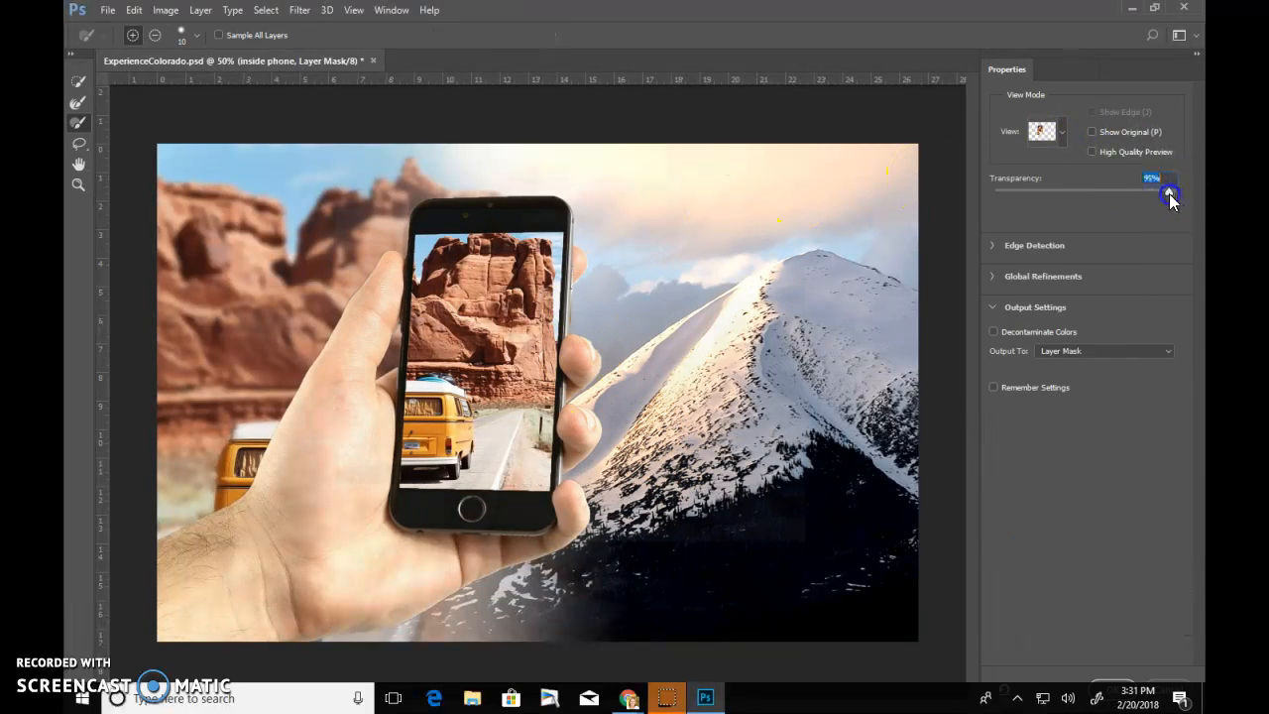
drag(1170, 194, 1089, 192)
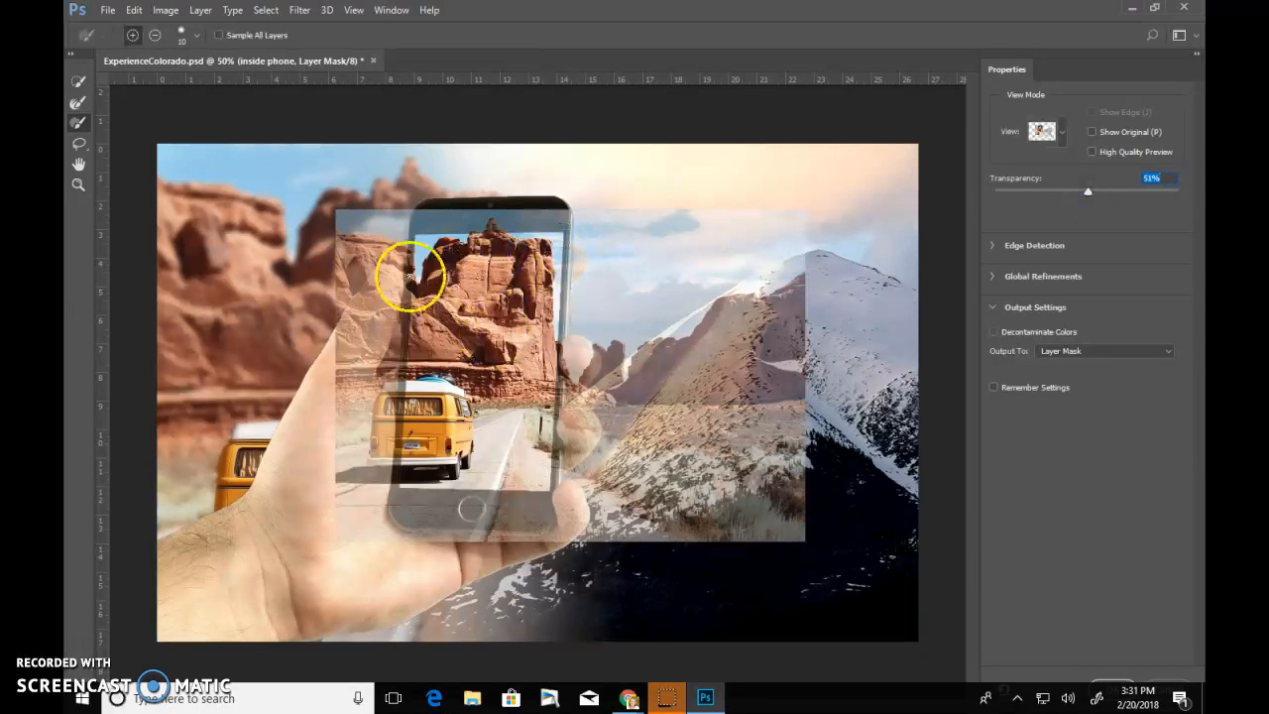
- Add the part of the van extending beyond the phone screen to the mask with the Quick Selection tool
click(79, 184)
click(408, 452)
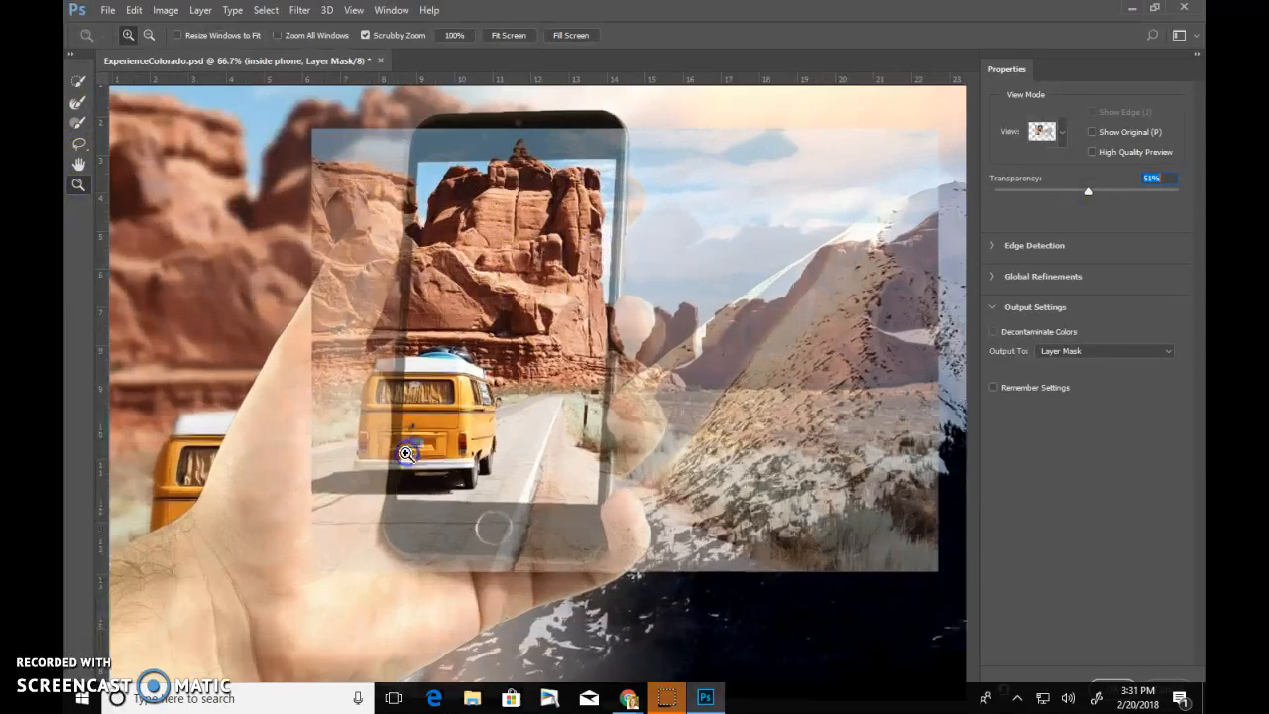
click(384, 442)
click(399, 383)
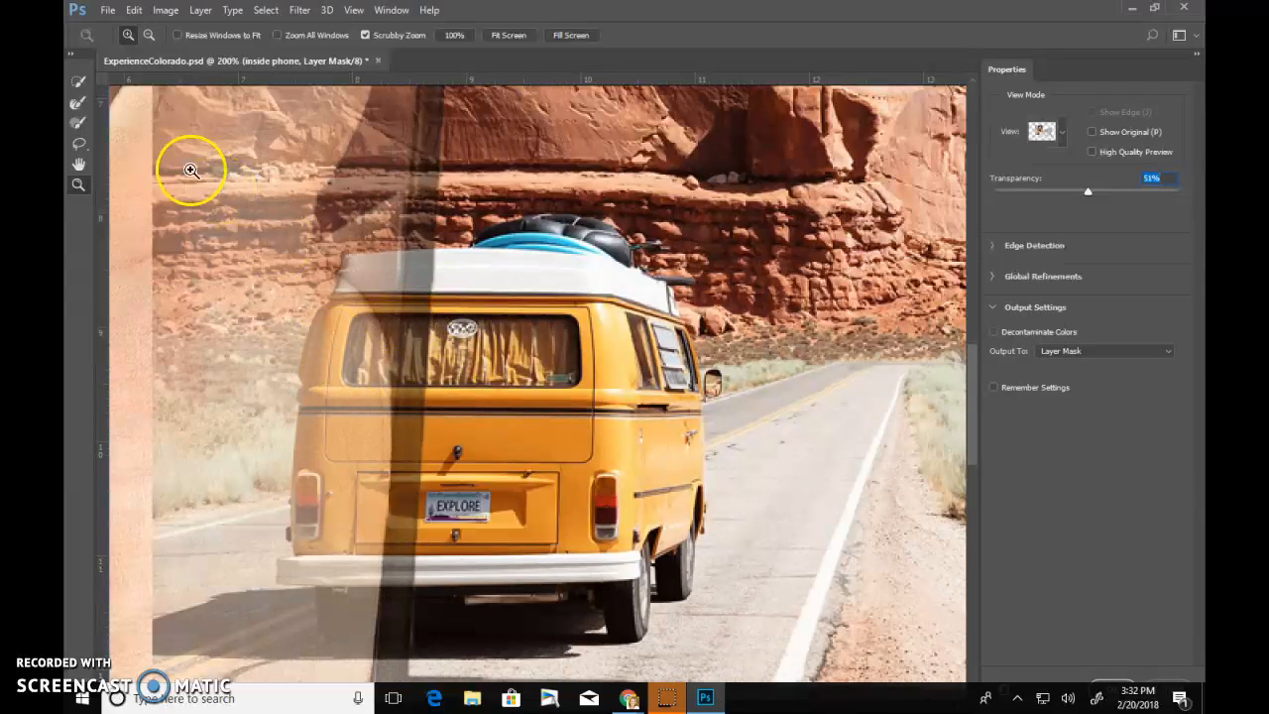
click(81, 146)
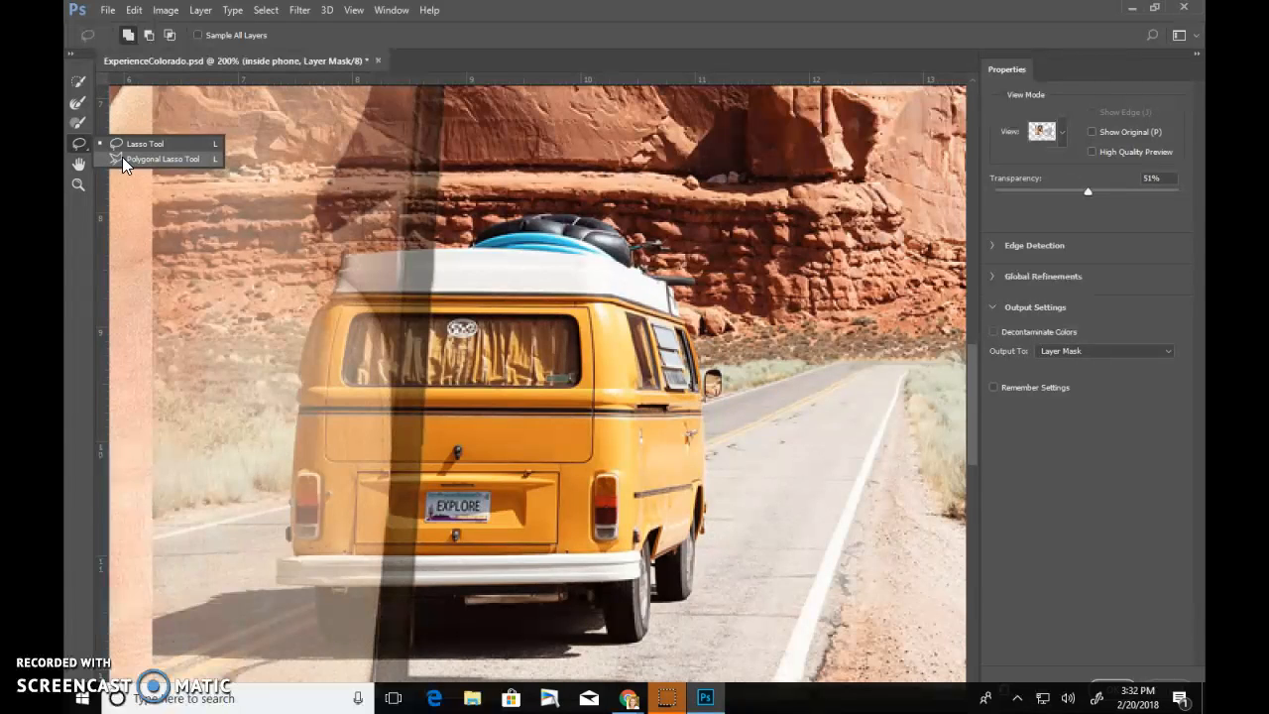
click(77, 83)
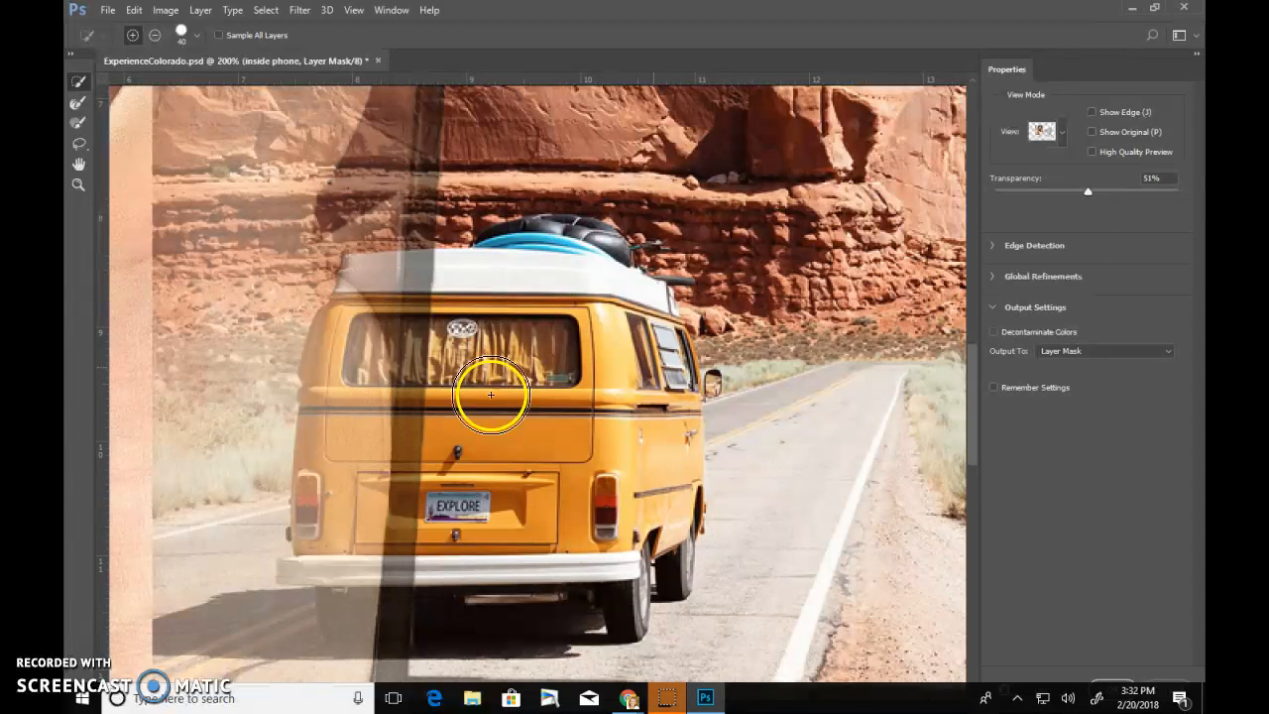
drag(1088, 191, 1125, 192)
mouse_move(336, 316)
mouse_down()
mouse_move(426, 286)
mouse_move(386, 307)
mouse_move(362, 377)
mouse_move(458, 340)
mouse_move(429, 330)
mouse_move(417, 399)
mouse_move(416, 356)
mouse_move(442, 404)
mouse_move(367, 427)
mouse_move(357, 379)
mouse_move(359, 450)
mouse_move(375, 465)
mouse_move(328, 515)
mouse_move(430, 533)
mouse_move(494, 611)
mouse_move(474, 613)
mouse_move(501, 625)
mouse_move(477, 630)
mouse_move(307, 578)
mouse_move(363, 593)
mouse_move(424, 657)
mouse_move(367, 704)
mouse_move(327, 655)
mouse_move(297, 581)
mouse_move(312, 543)
mouse_up()
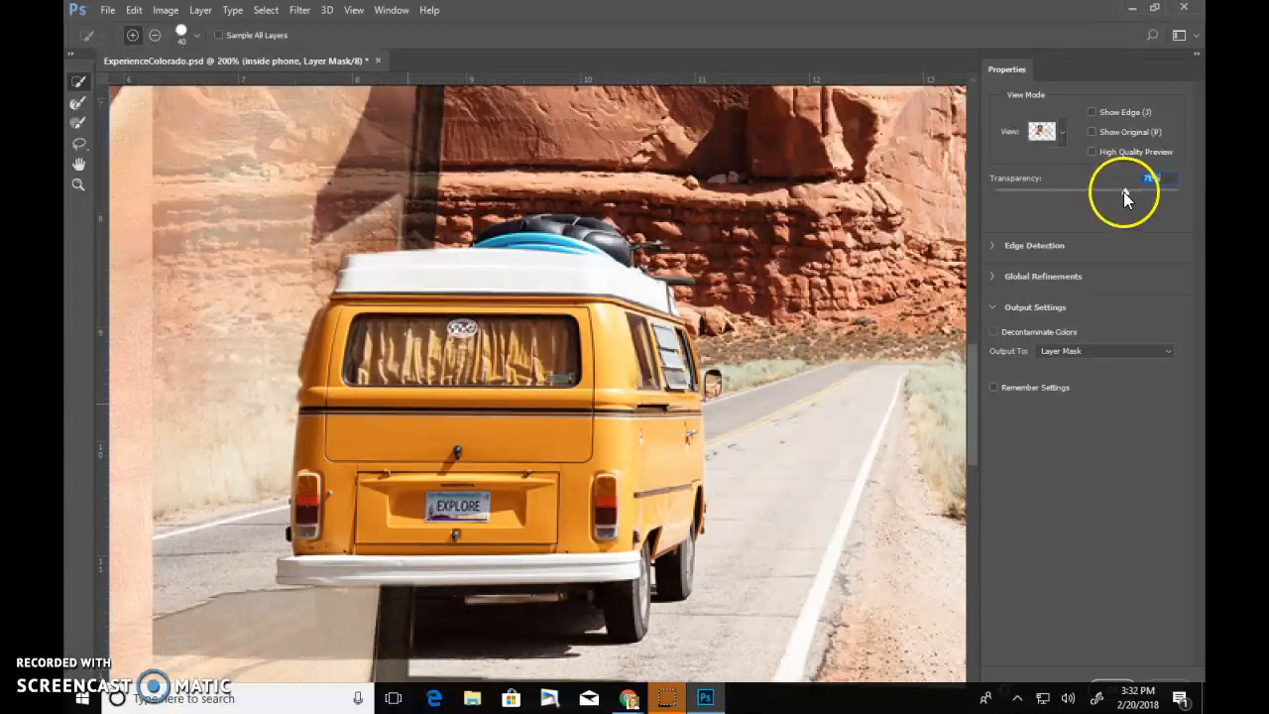
- Set the onion skin transparency to 91% and subtract the stray road area left of the van with a size 30 brush
drag(1124, 192, 1181, 194)
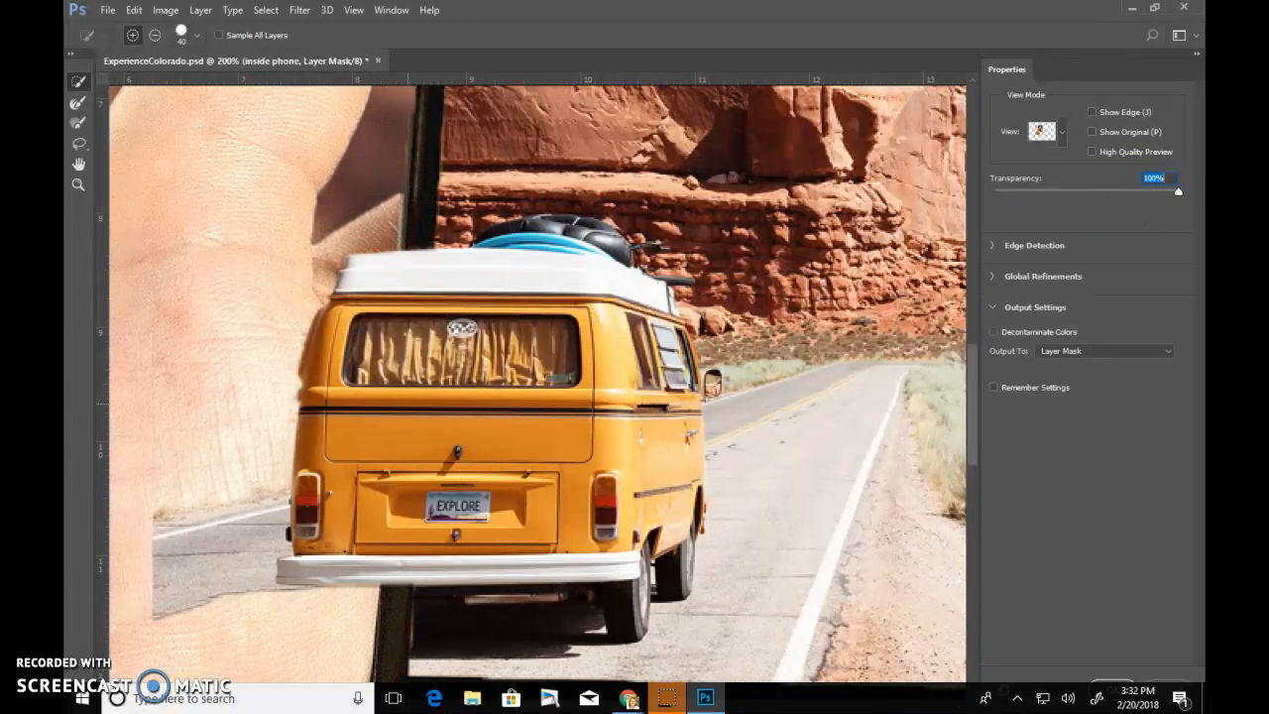
drag(1187, 198, 1163, 208)
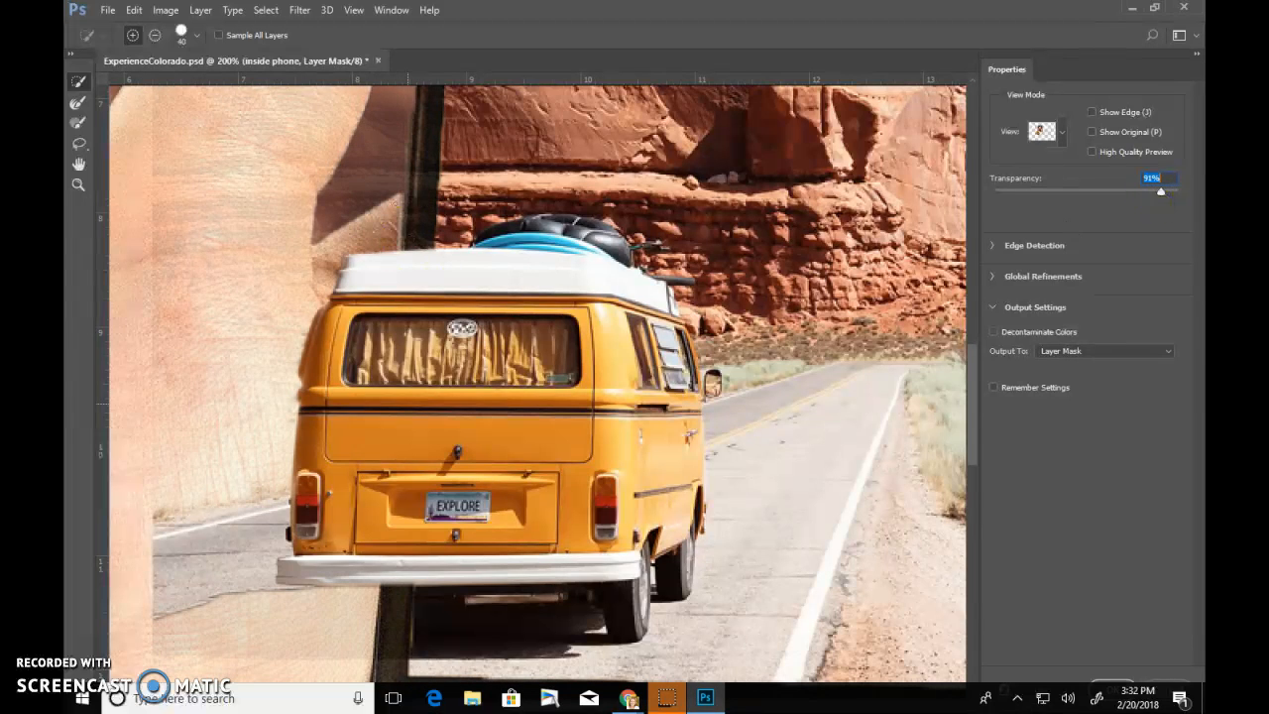
click(89, 127)
click(156, 36)
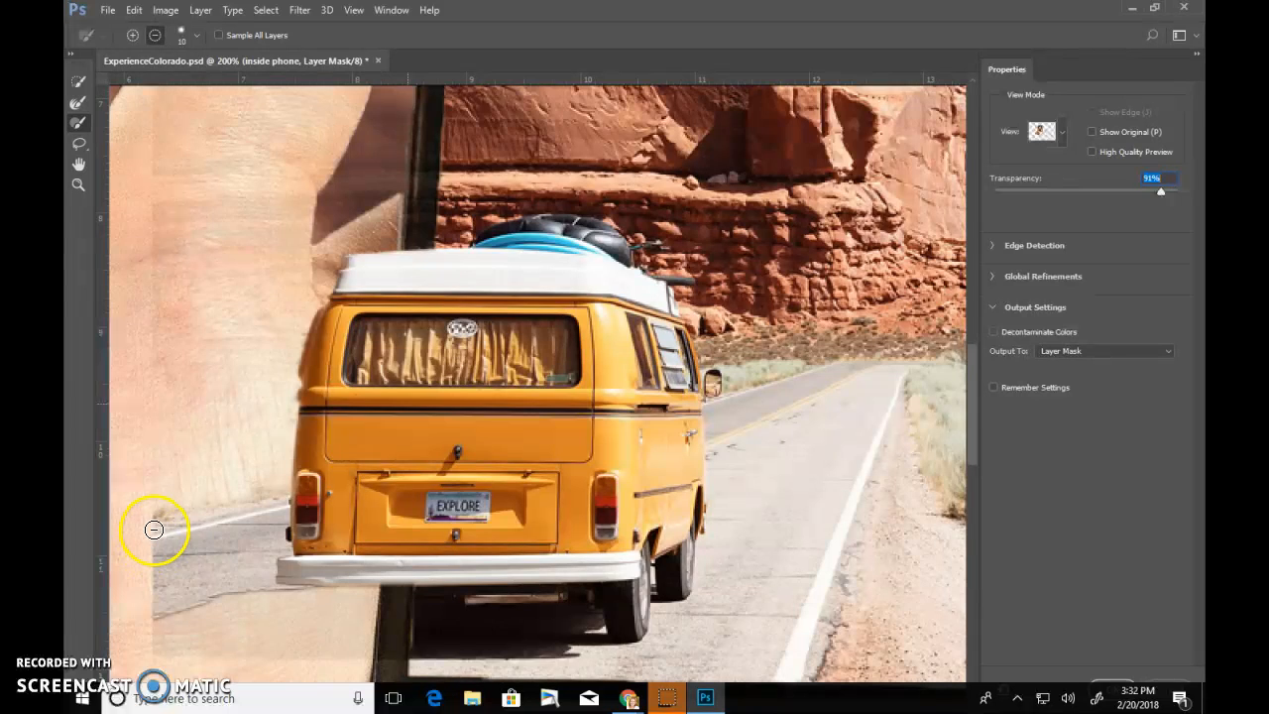
key(bracketright)
key(bracketright)
mouse_move(167, 530)
mouse_down()
mouse_move(163, 637)
mouse_move(182, 498)
mouse_move(220, 526)
mouse_move(205, 650)
mouse_move(249, 494)
mouse_move(268, 514)
mouse_move(247, 605)
mouse_move(274, 612)
mouse_move(272, 626)
mouse_move(159, 646)
mouse_move(172, 622)
mouse_move(177, 660)
mouse_move(285, 633)
mouse_move(267, 640)
mouse_move(388, 645)
mouse_move(259, 659)
mouse_up()
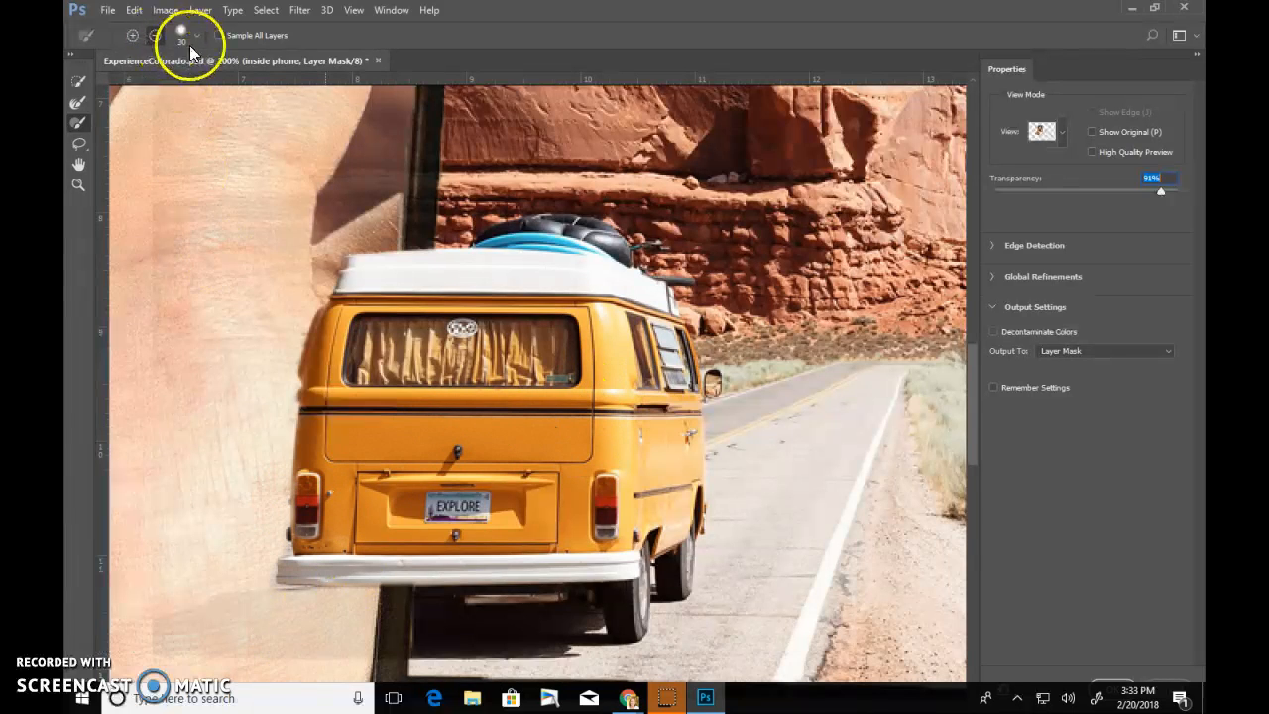
- Increase the hardness of the mask refining brush
click(196, 37)
drag(180, 119, 241, 119)
click(430, 39)
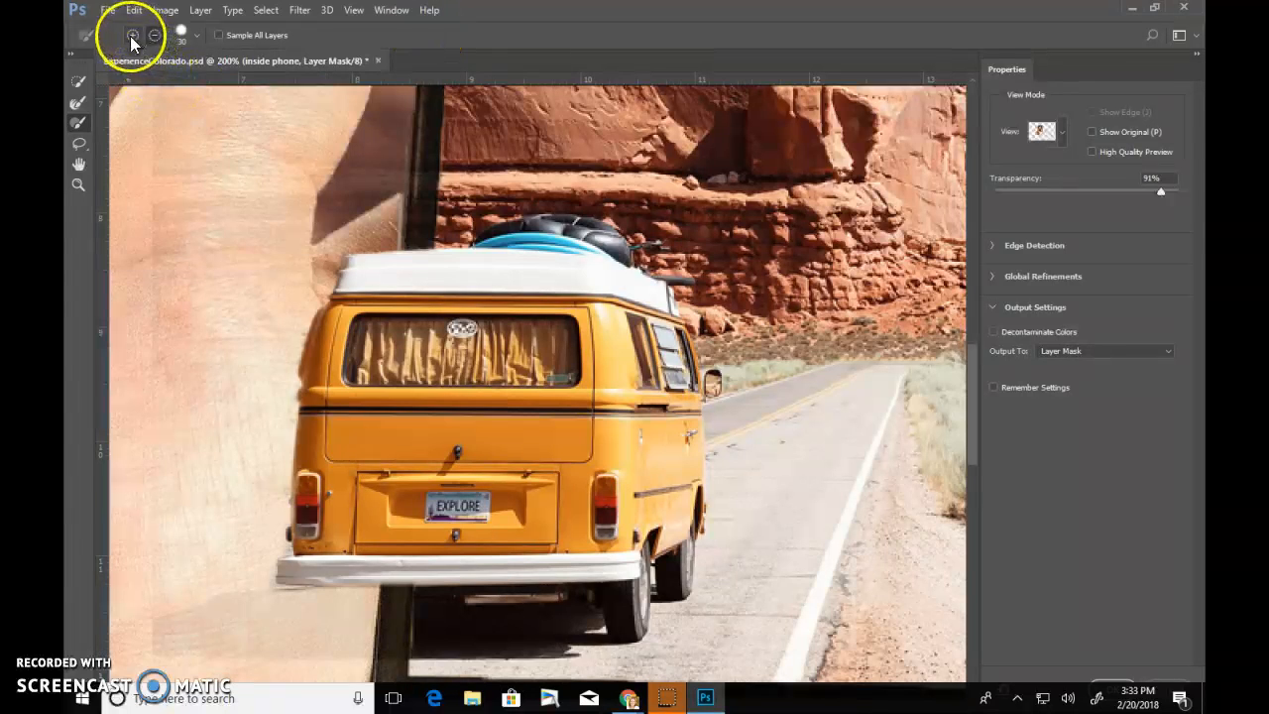
- Subtract the leftover fringe beside the van's left tail light and beneath its bumper with the brush at size 8
click(78, 185)
click(352, 552)
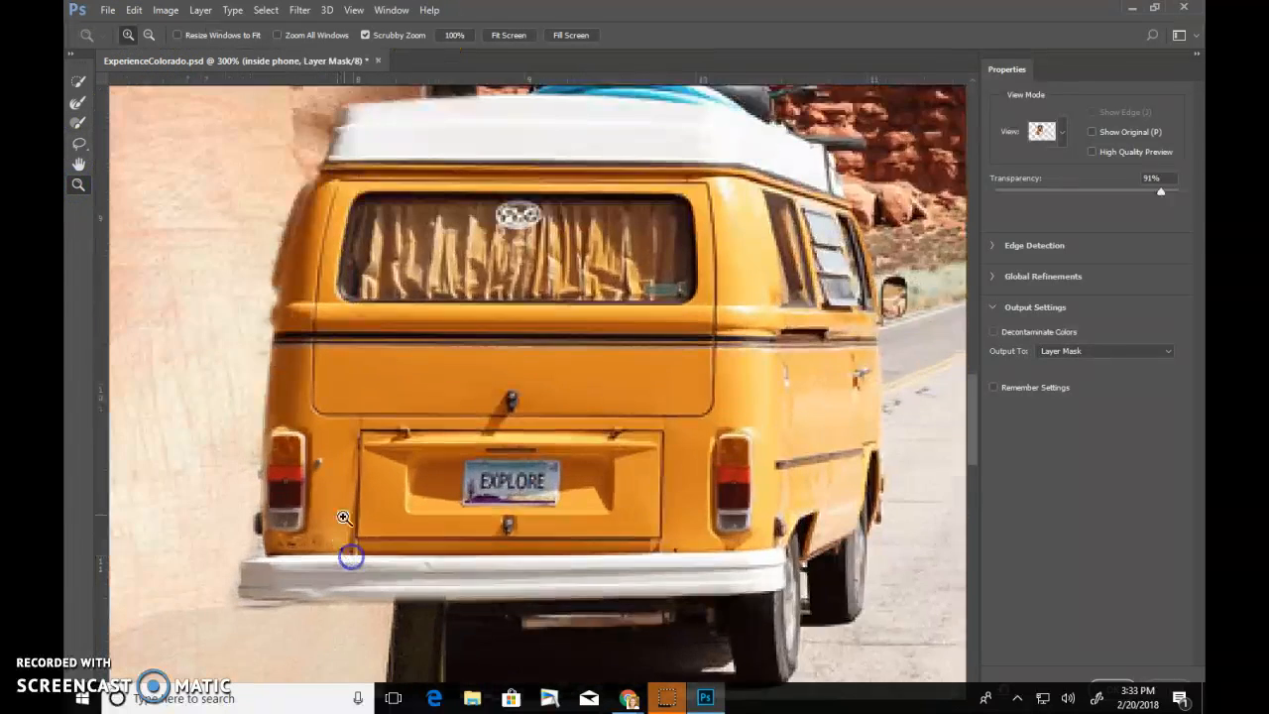
click(78, 122)
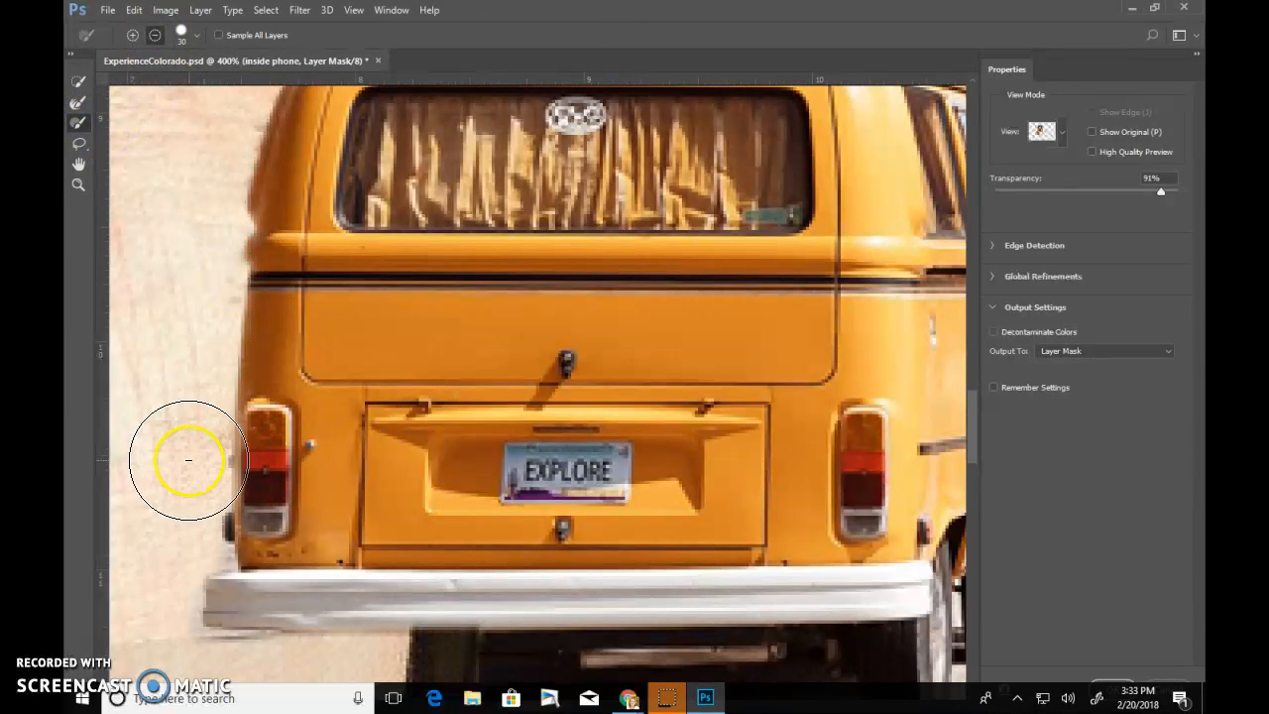
key(bracketleft)
key(bracketleft)
key(bracketleft)
key(bracketleft)
drag(219, 500, 220, 558)
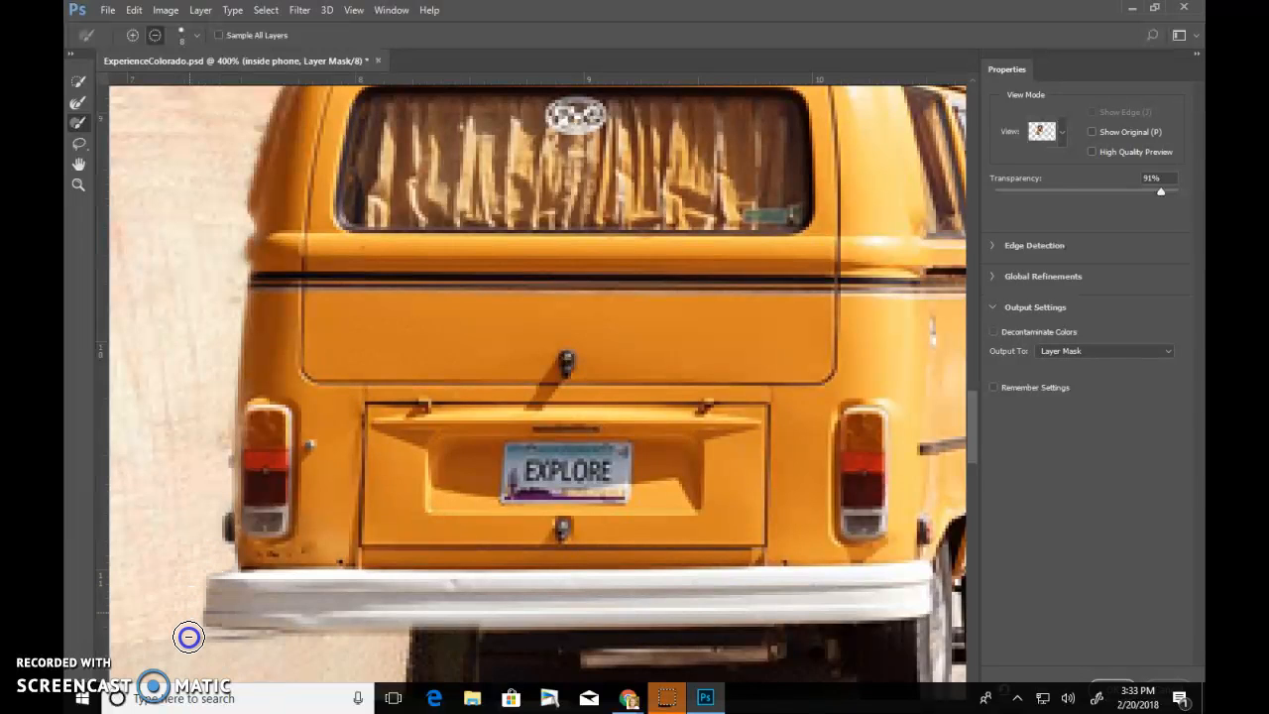
scroll(298, 634, down, 3)
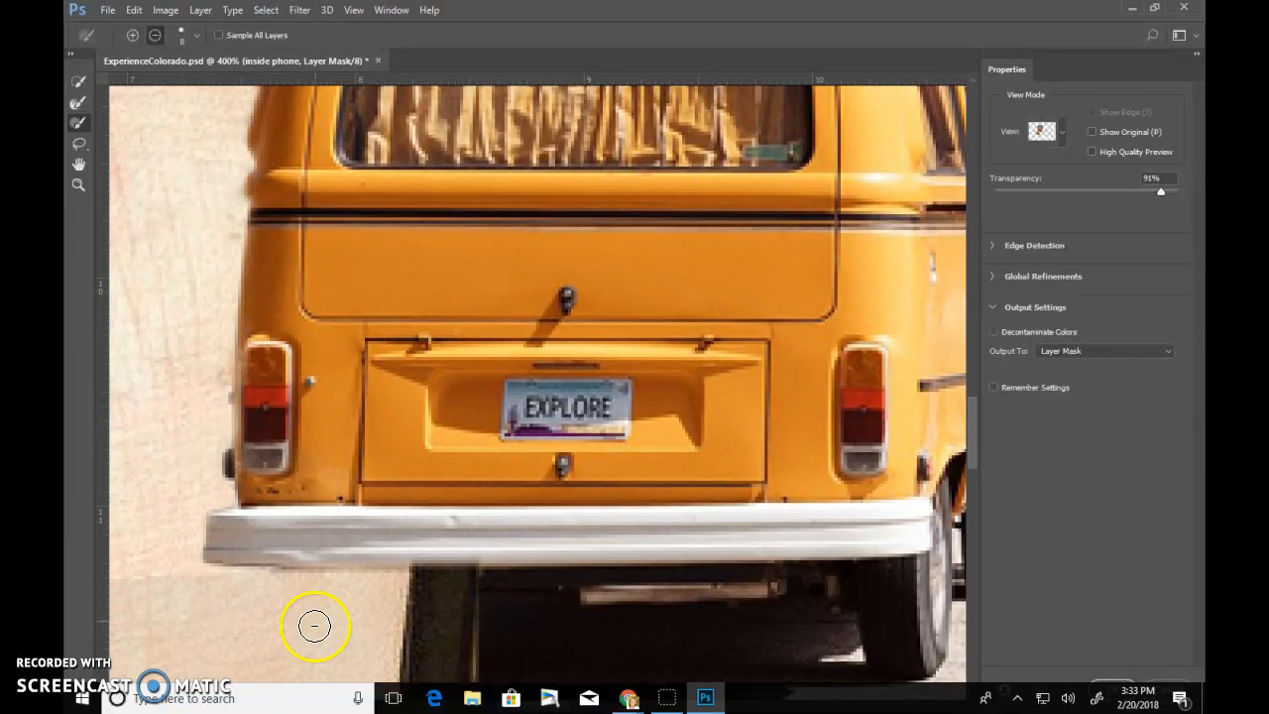
scroll(414, 568, down, 1)
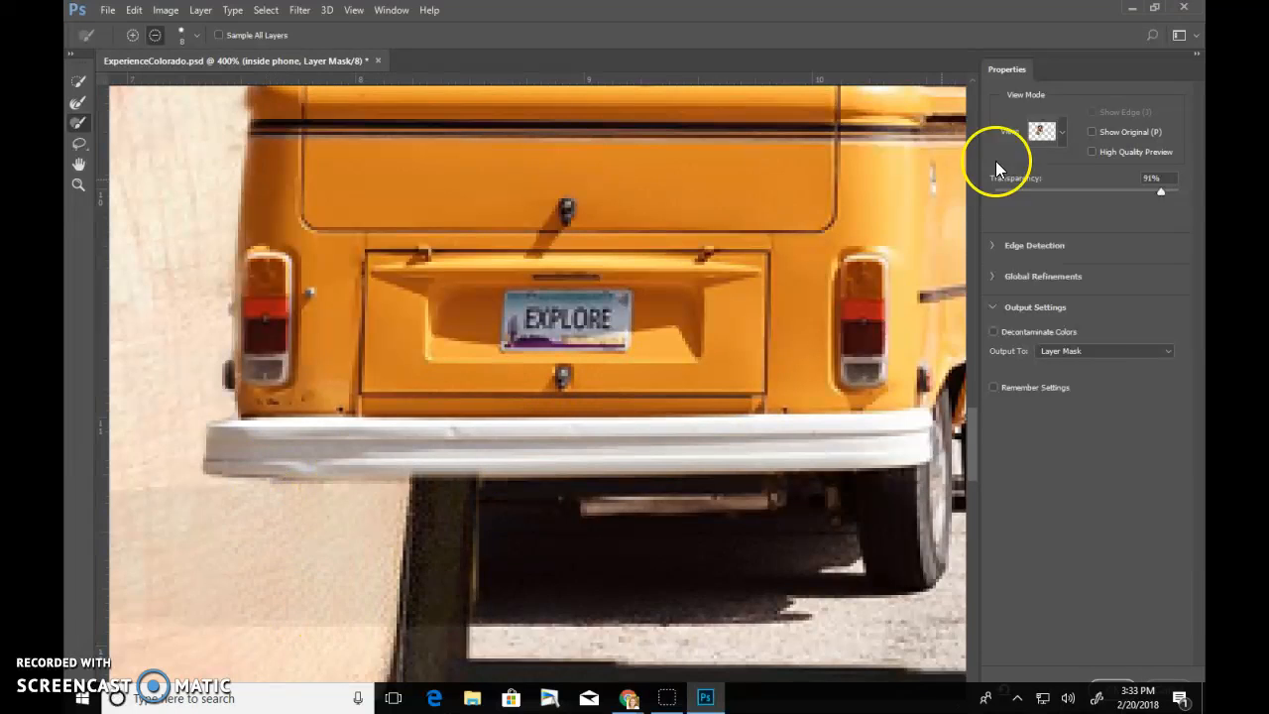
- Set the onion skin transparency to 47% and add the van's left rear tire below the bumper to the mask with the Lasso tool
drag(1160, 192, 1086, 197)
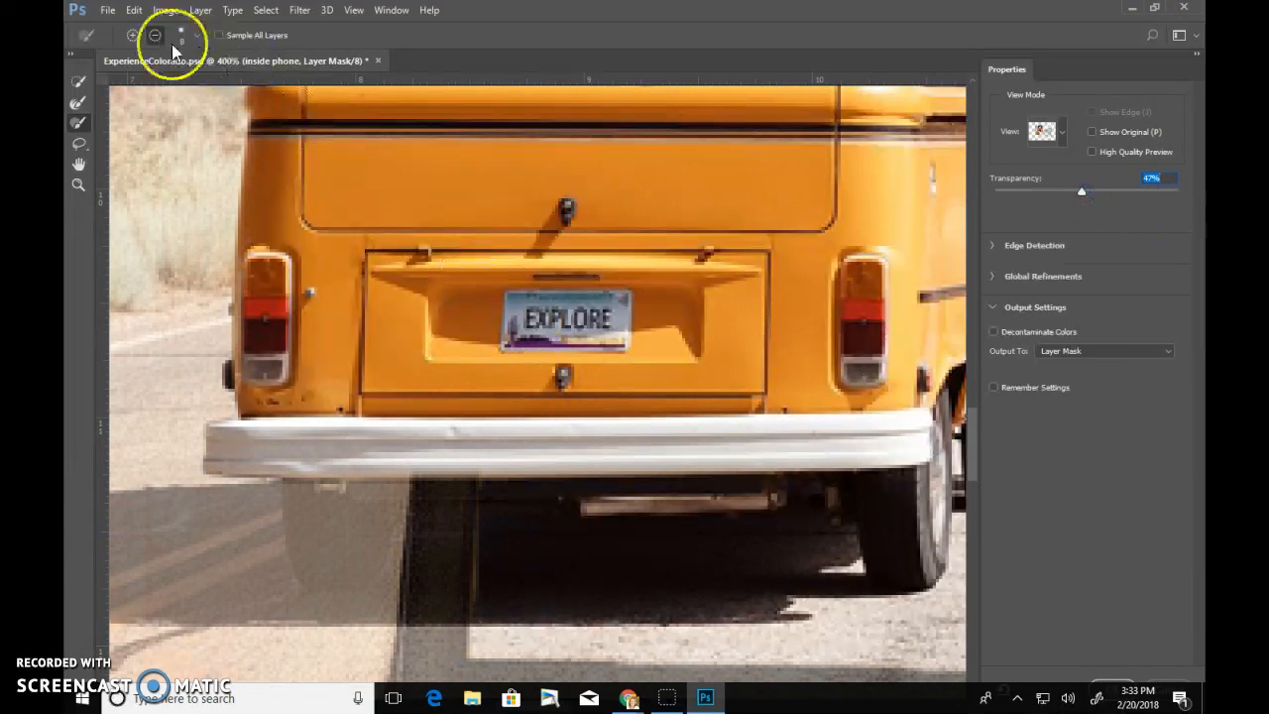
click(79, 146)
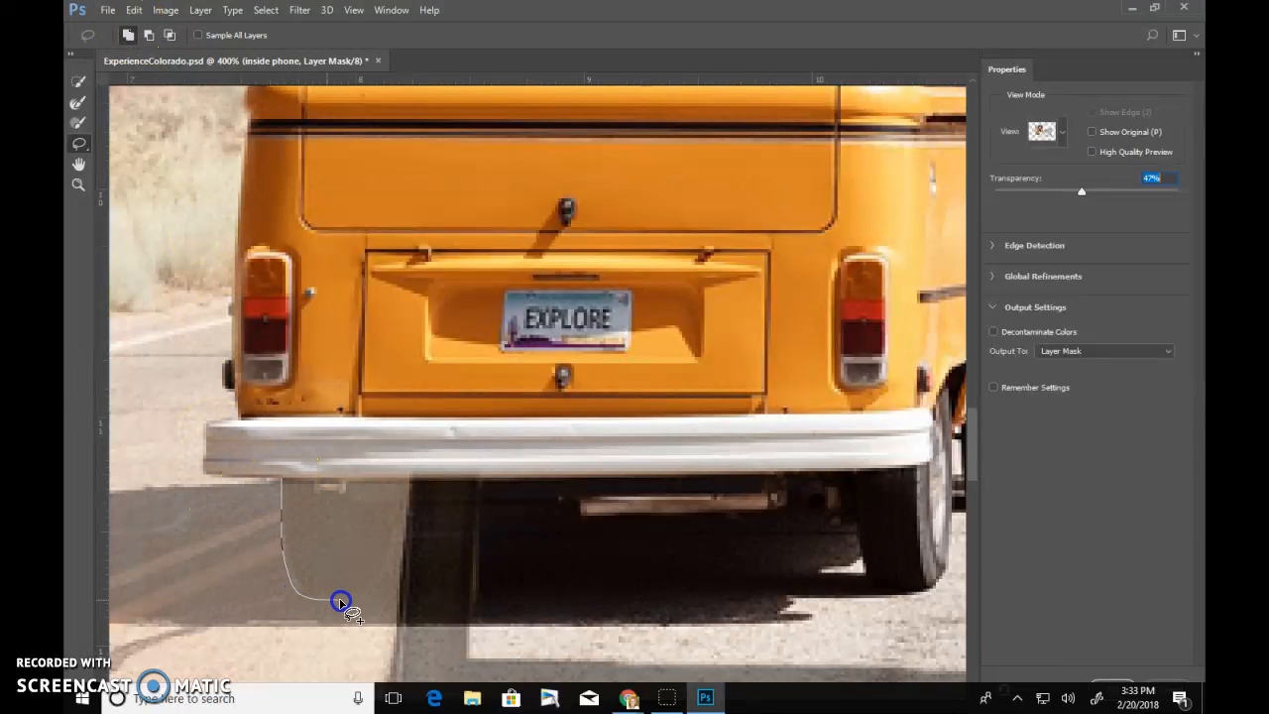
drag(395, 441, 400, 445)
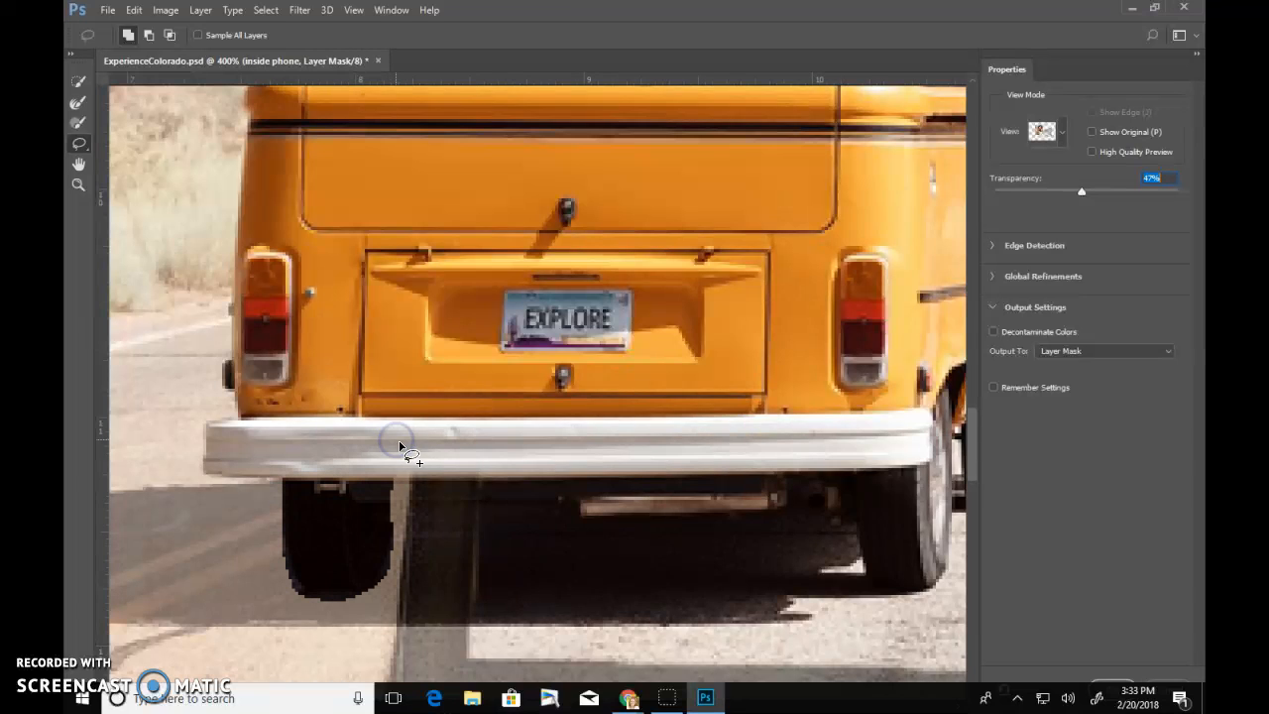
drag(364, 567, 367, 561)
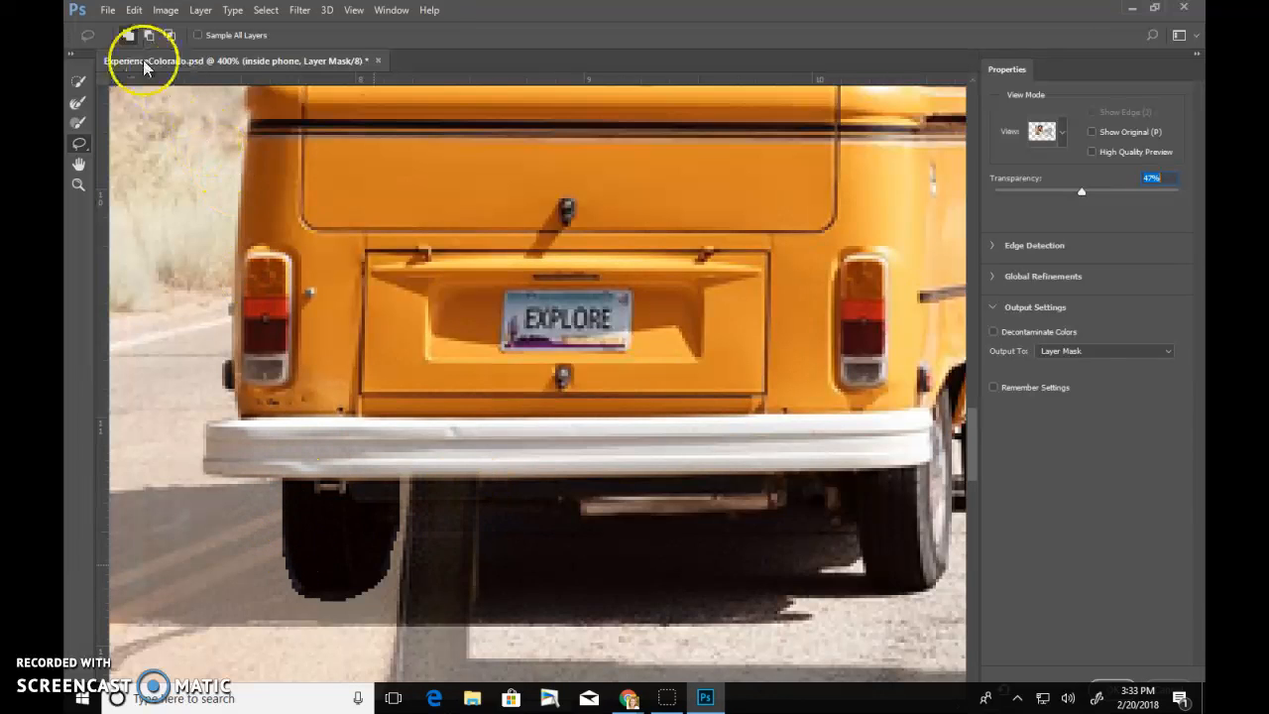
- Smooth the left rear tire's edge with the size 8 brush in add mode, using 72% transparency, and apply the refined mask
click(78, 122)
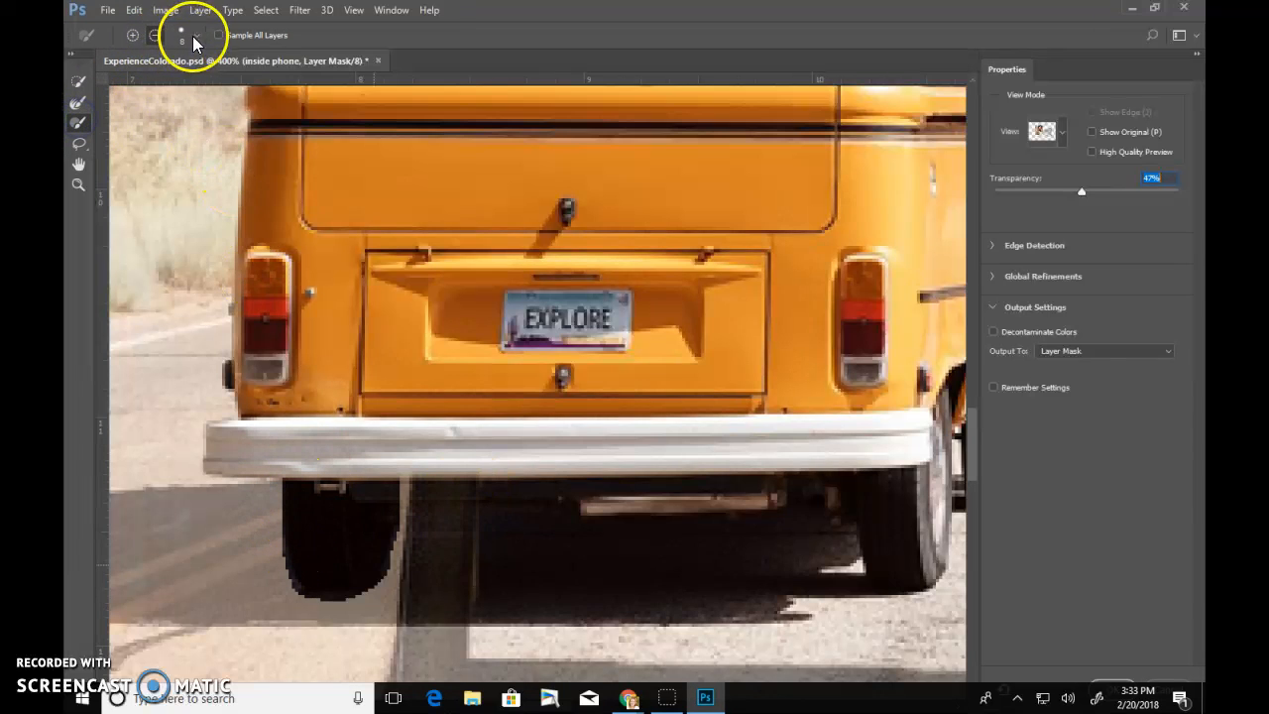
click(294, 493)
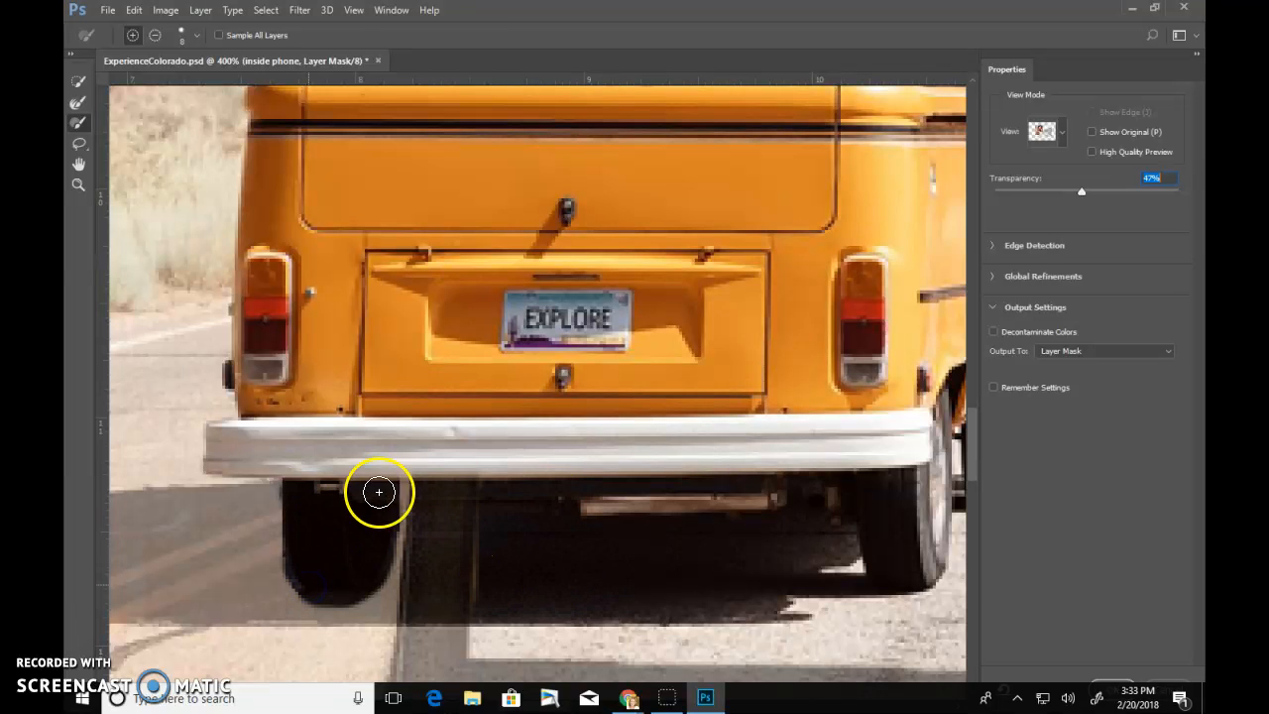
drag(1084, 195, 1127, 201)
click(405, 470)
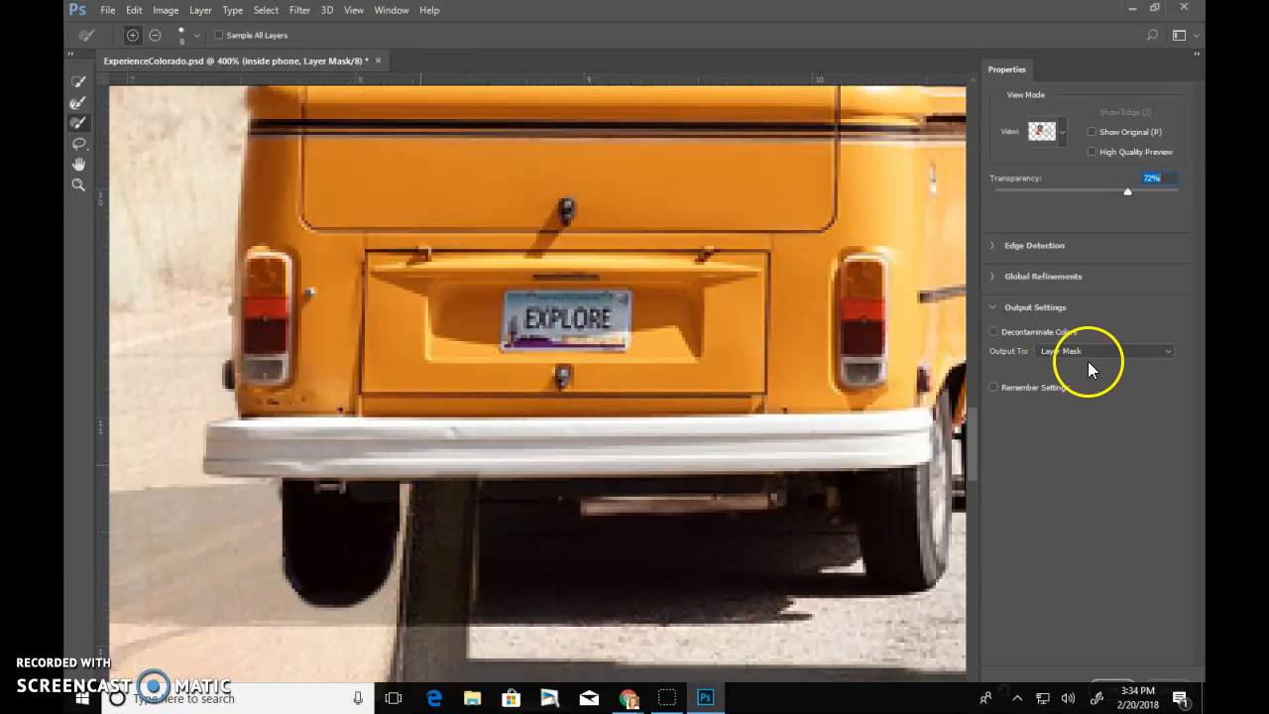
click(1118, 688)
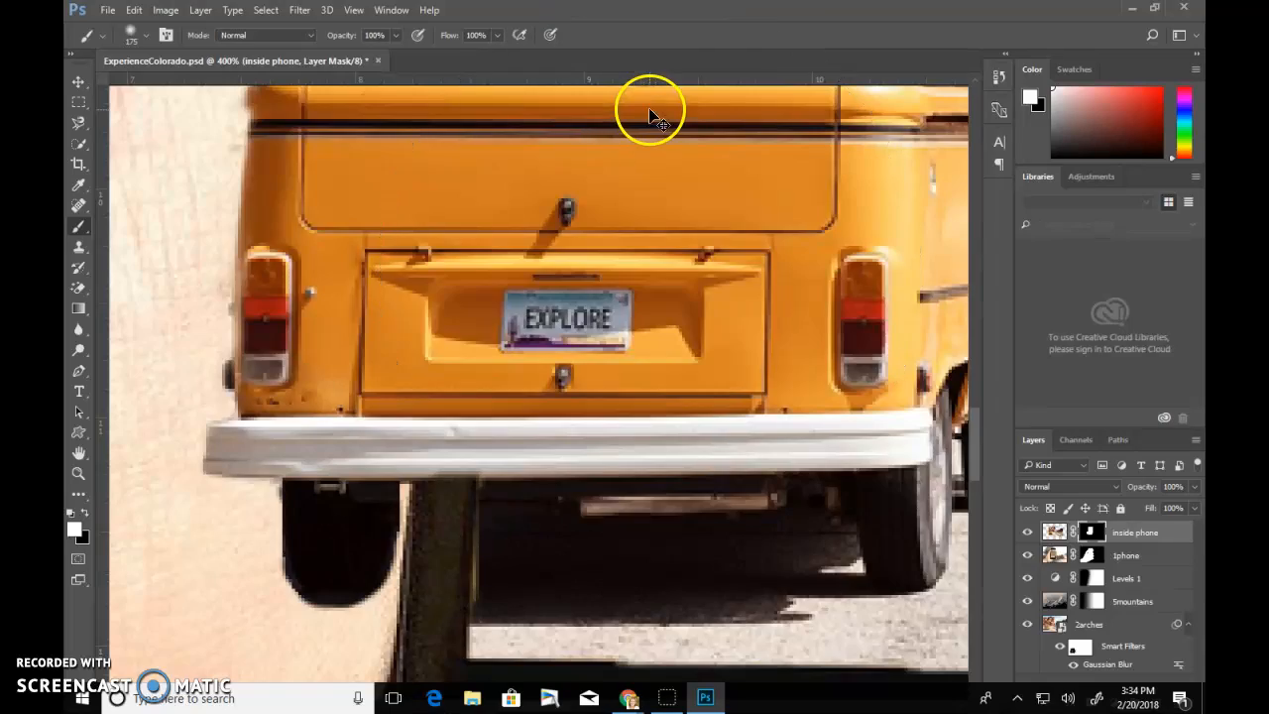
key(ctrl+minus)
key(ctrl+minus)
key(ctrl+minus)
key(ctrl+minus)
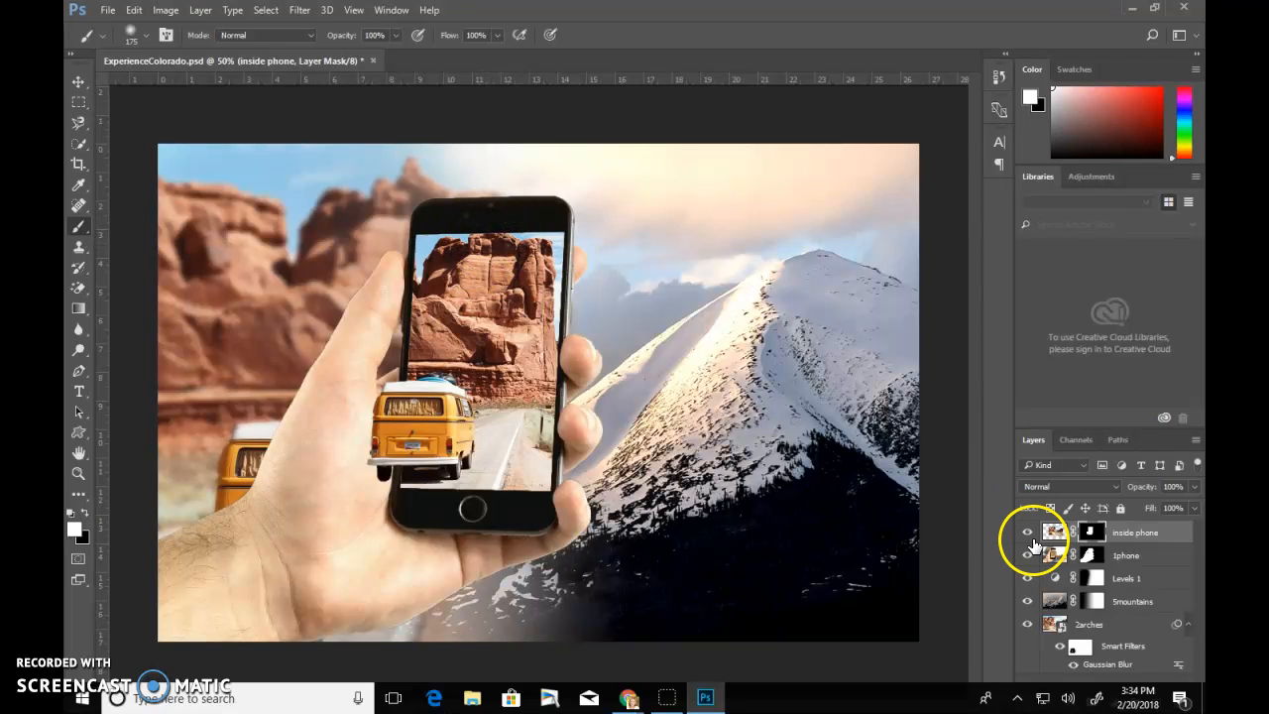
- Reopen the inside phone mask for refinement and add the rock spire rising above the phone screen with the Quick Selection tool
double_click(1088, 533)
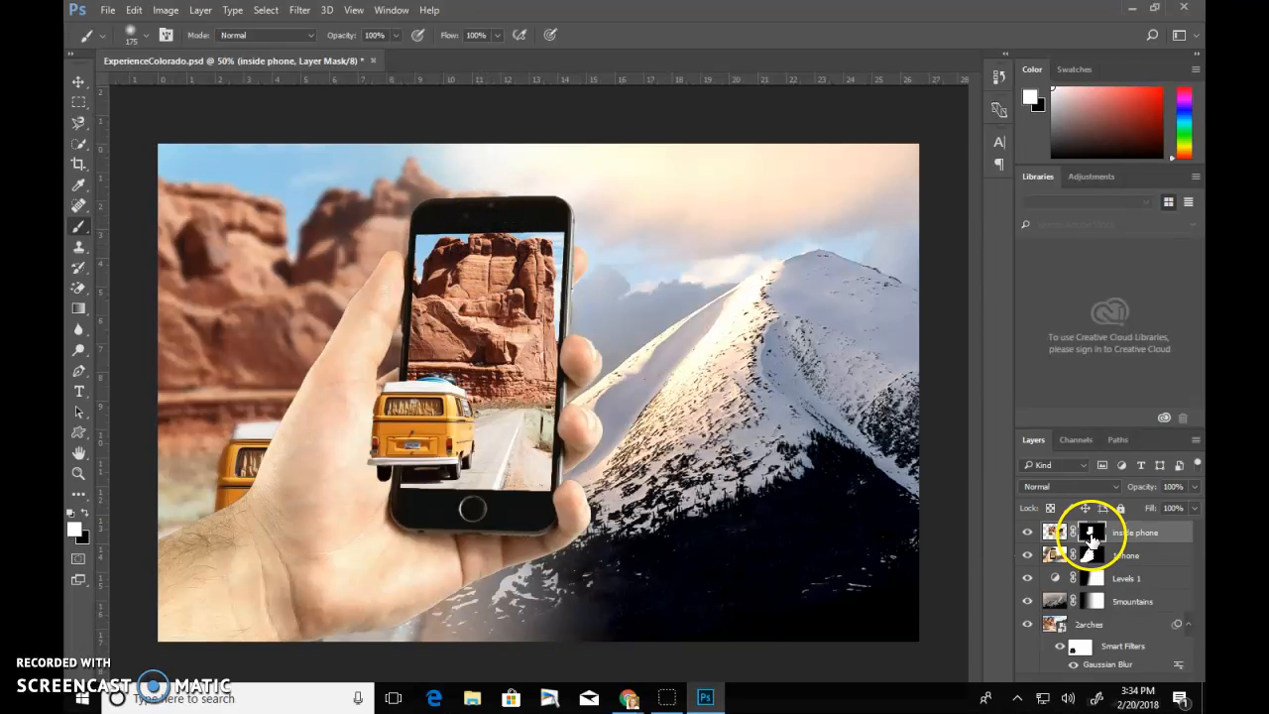
click(78, 184)
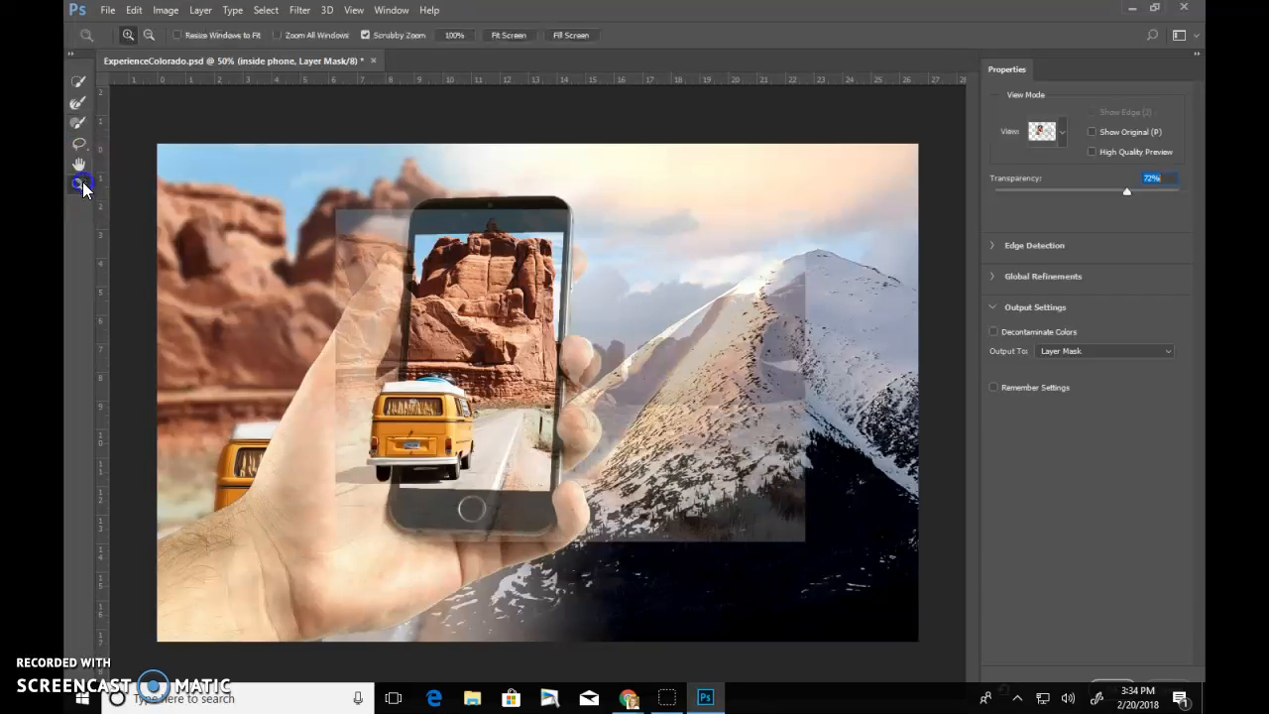
click(497, 216)
click(551, 188)
click(543, 185)
click(501, 271)
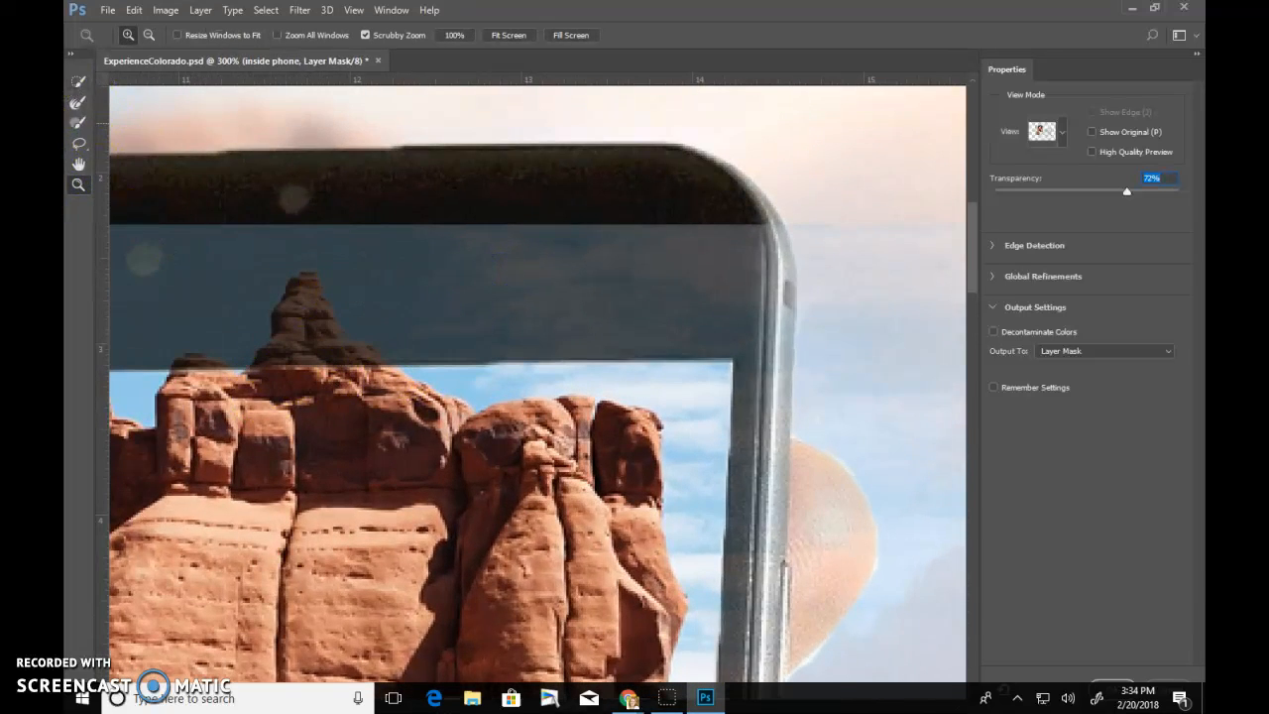
click(78, 84)
mouse_move(277, 319)
mouse_down()
mouse_move(255, 346)
mouse_move(301, 425)
mouse_move(315, 396)
mouse_move(329, 467)
mouse_move(199, 430)
mouse_move(209, 425)
mouse_move(237, 480)
mouse_up()
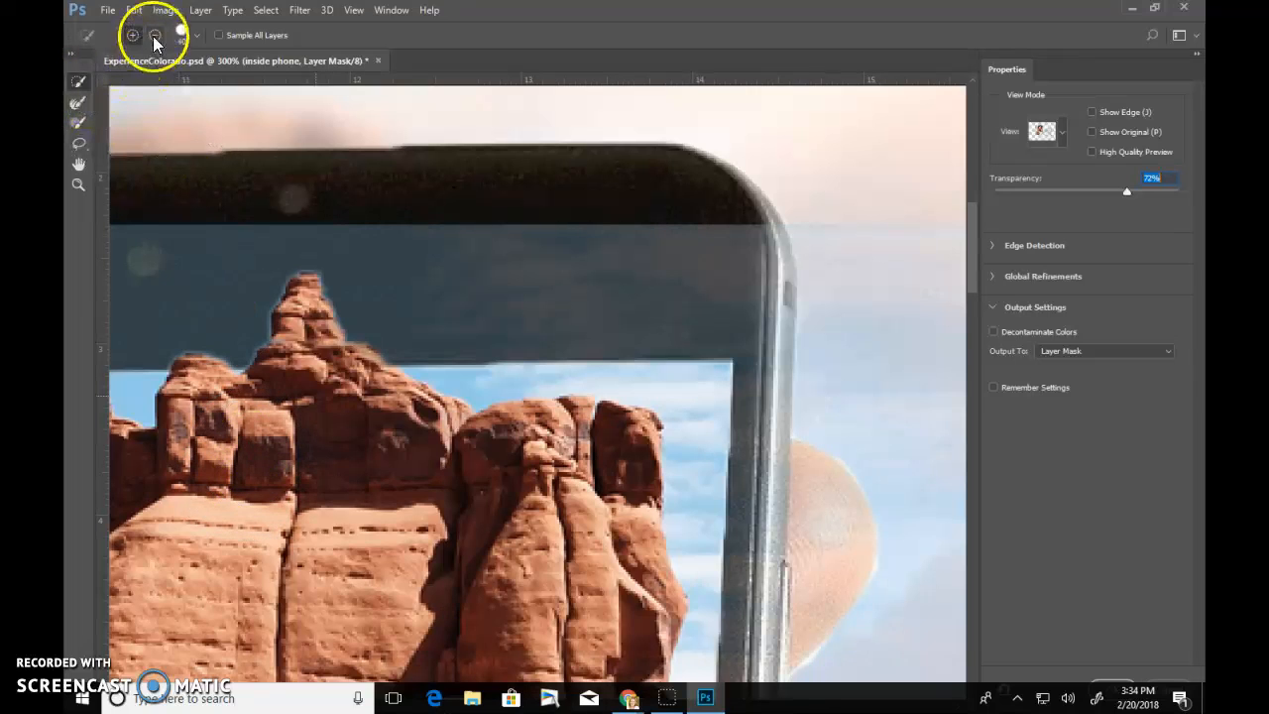
- Subtract the leftover fringe around the rock spire with the size 8 brush and apply the refined mask
click(78, 122)
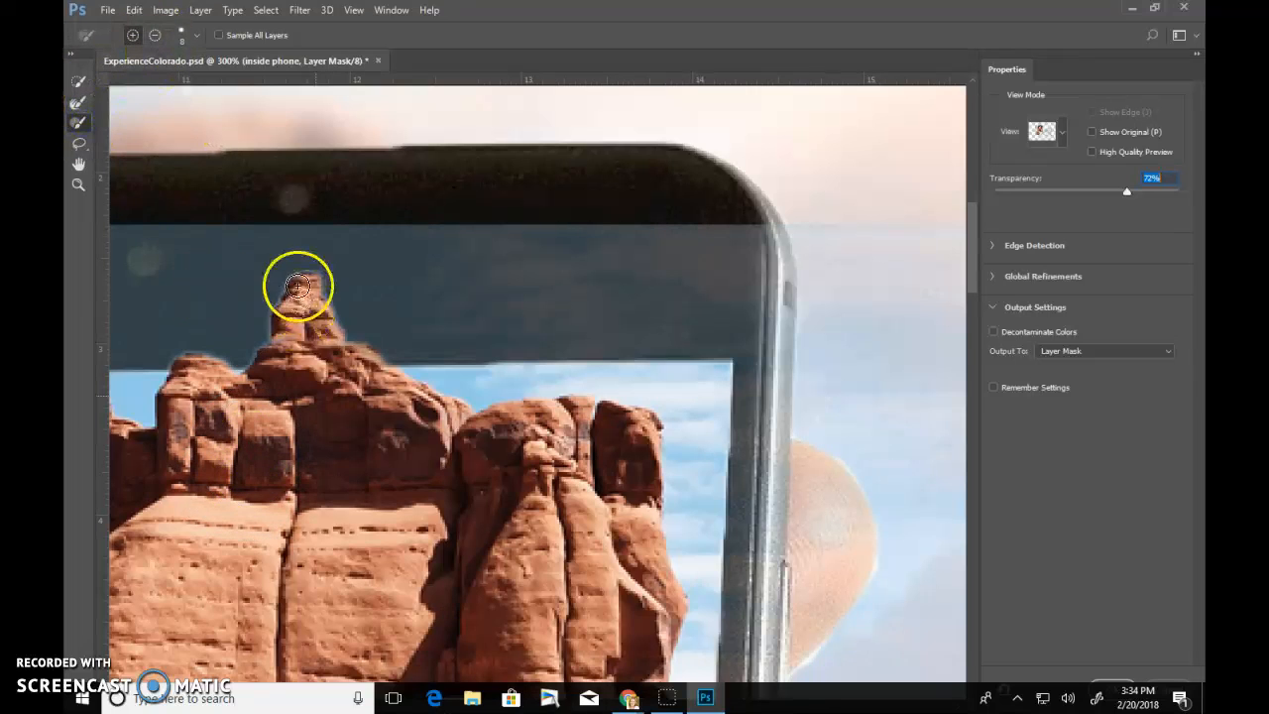
click(155, 34)
drag(294, 279, 283, 267)
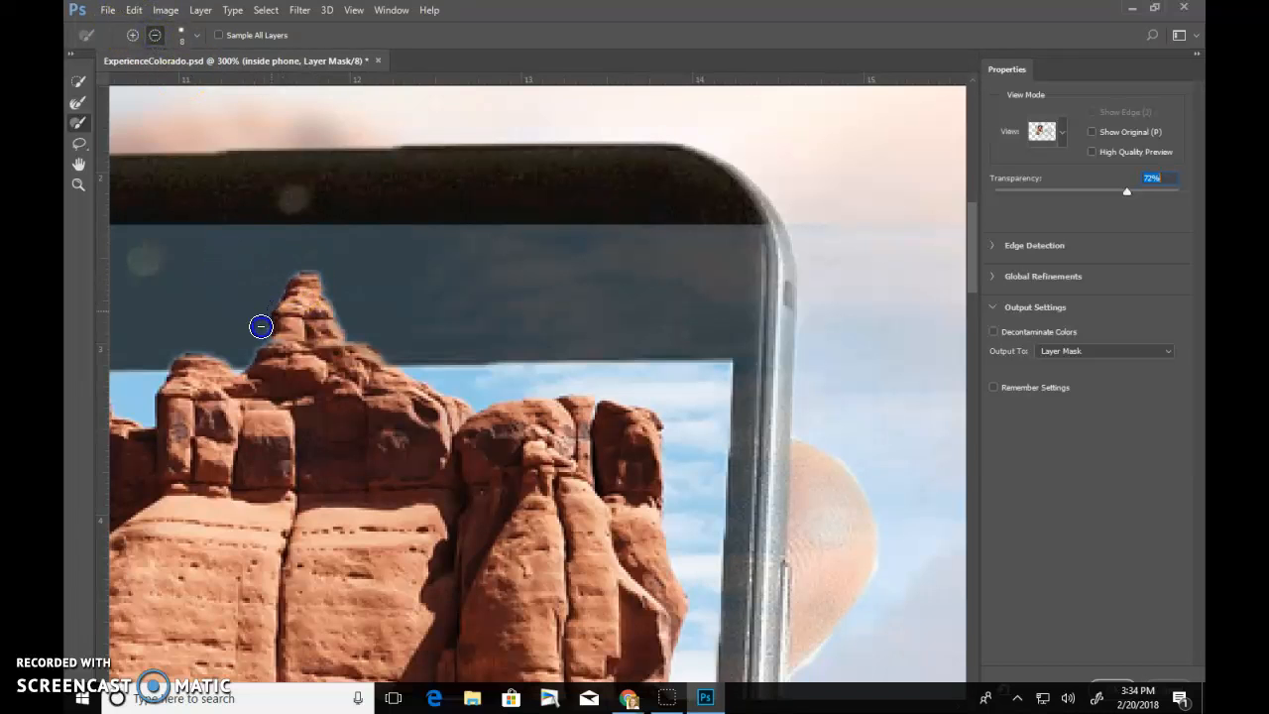
drag(255, 332, 273, 294)
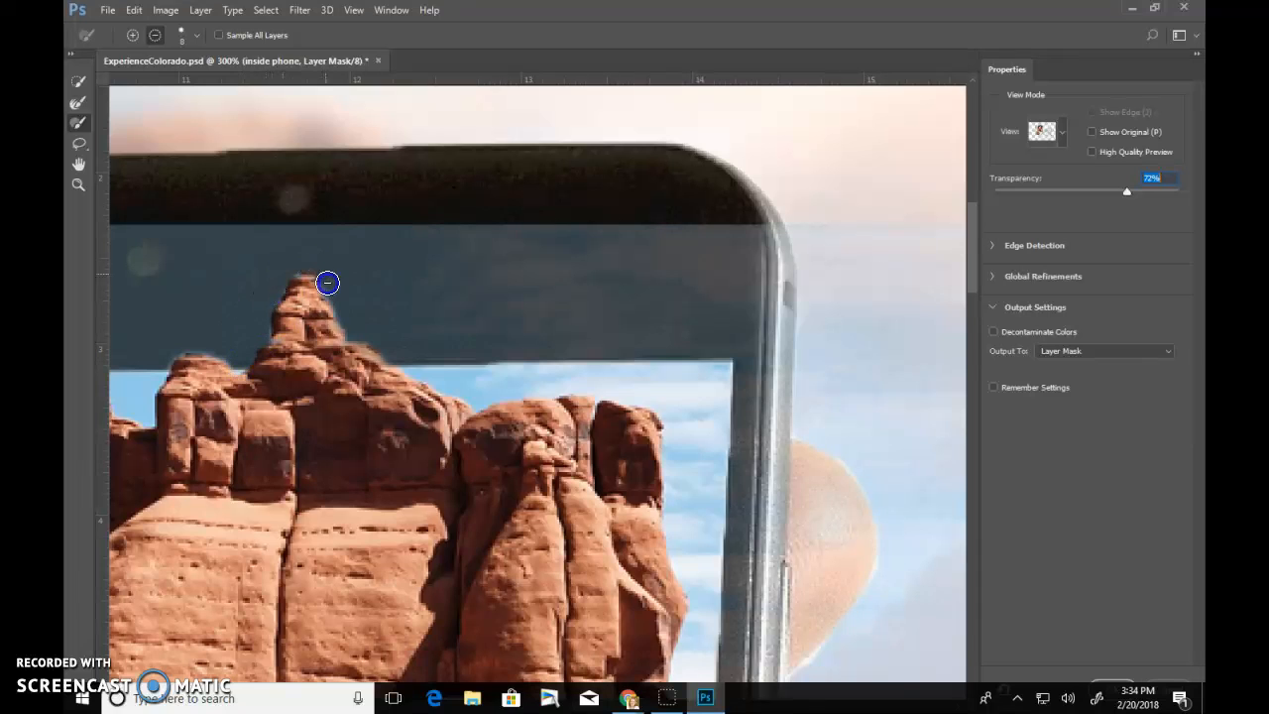
drag(273, 312, 261, 334)
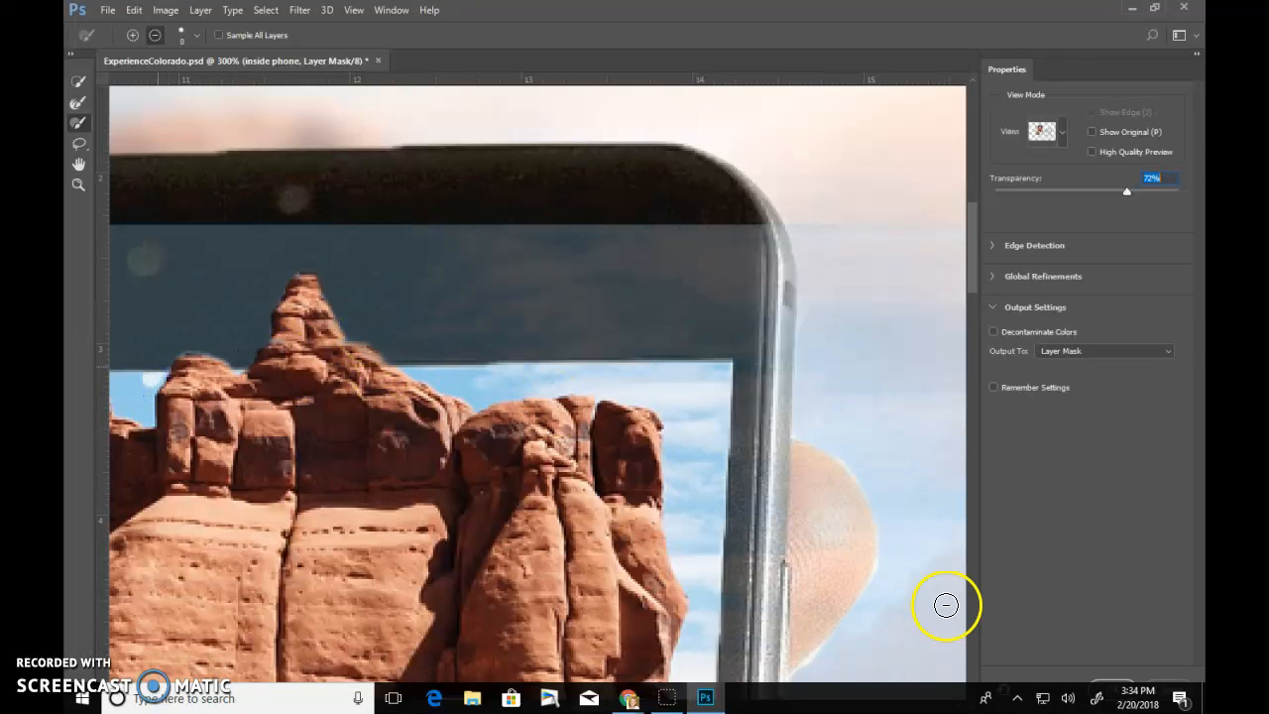
click(1115, 684)
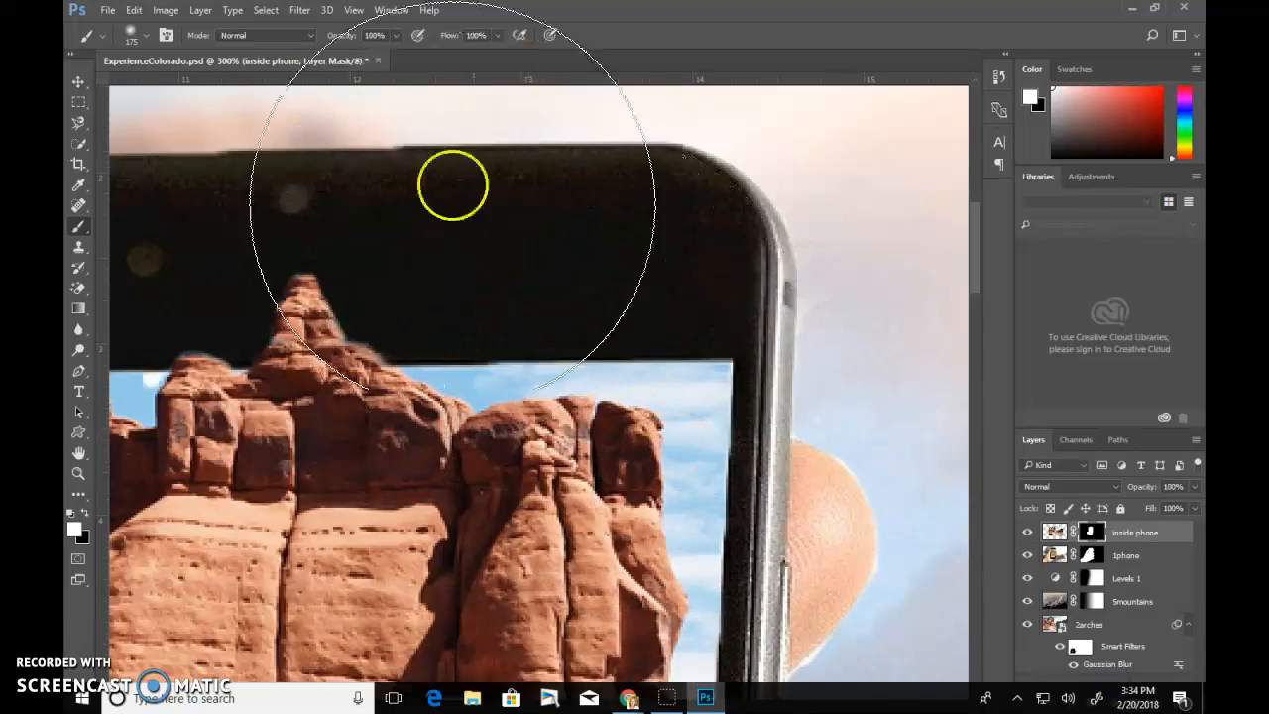
key(ctrl+minus)
key(ctrl+minus)
key(ctrl+minus)
key(ctrl+minus)
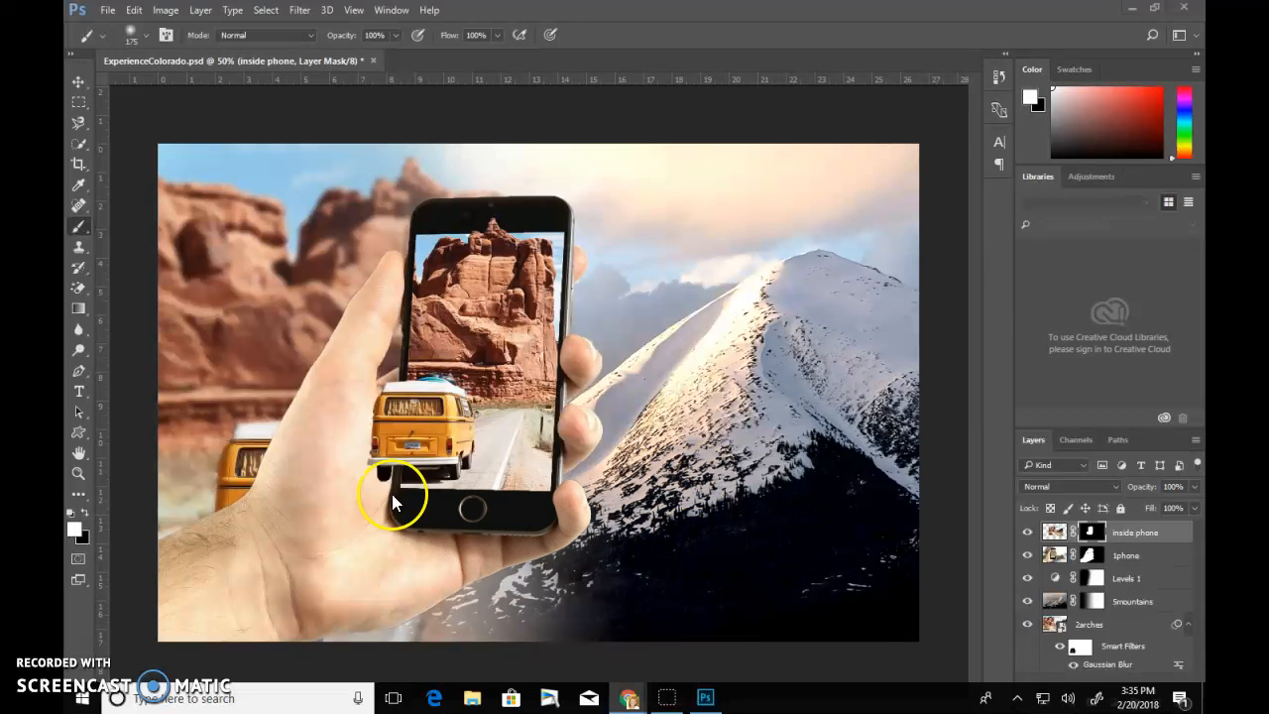
- Set up the Type tool with the Impact font at a size of 250 pt
click(80, 401)
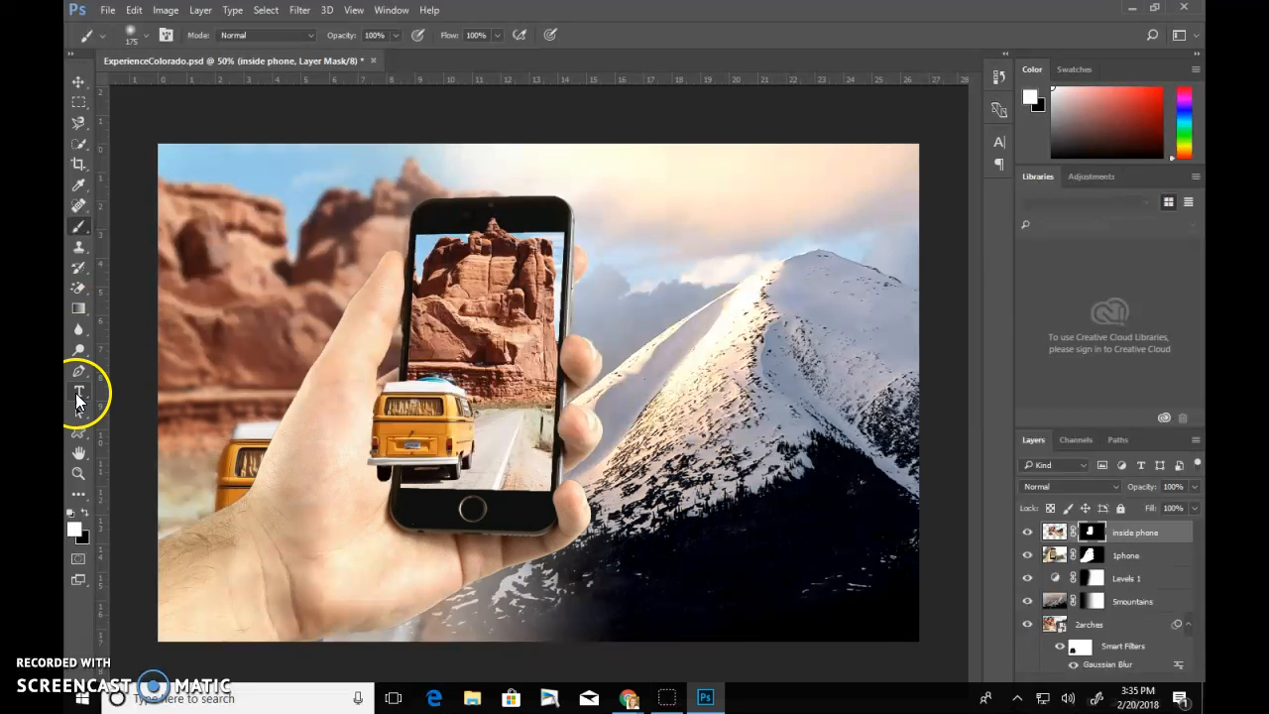
click(81, 393)
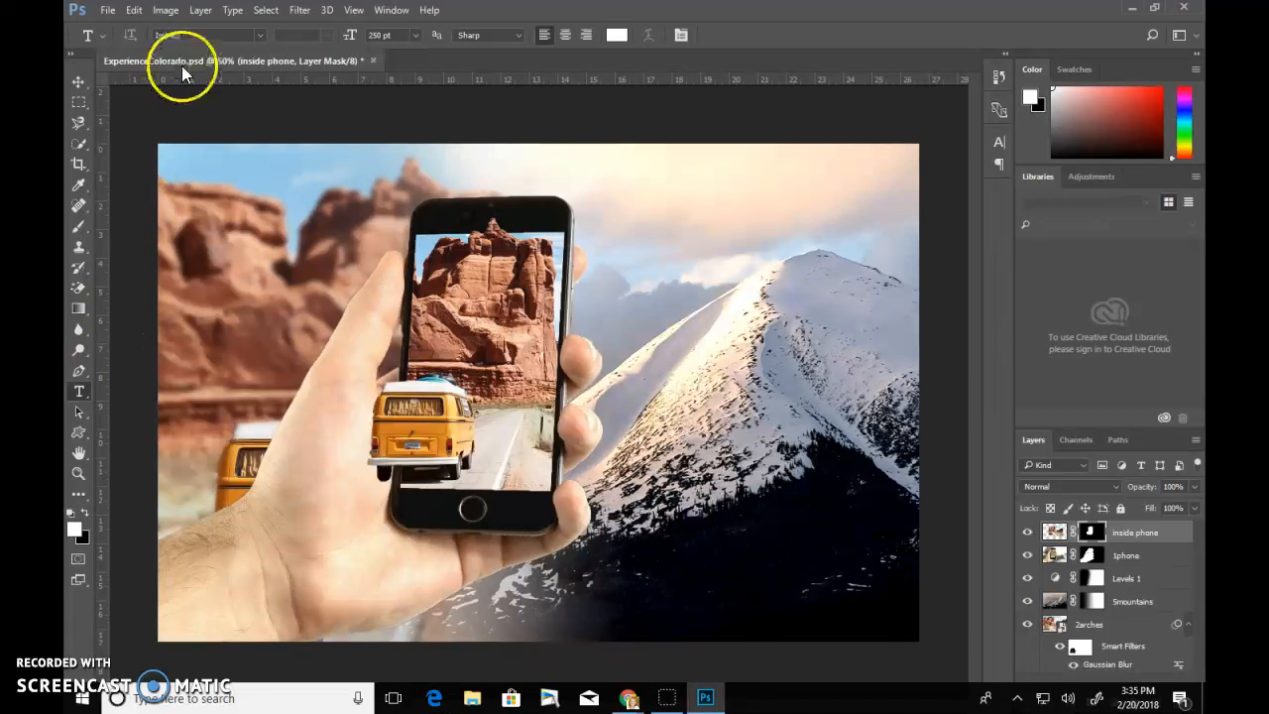
click(189, 35)
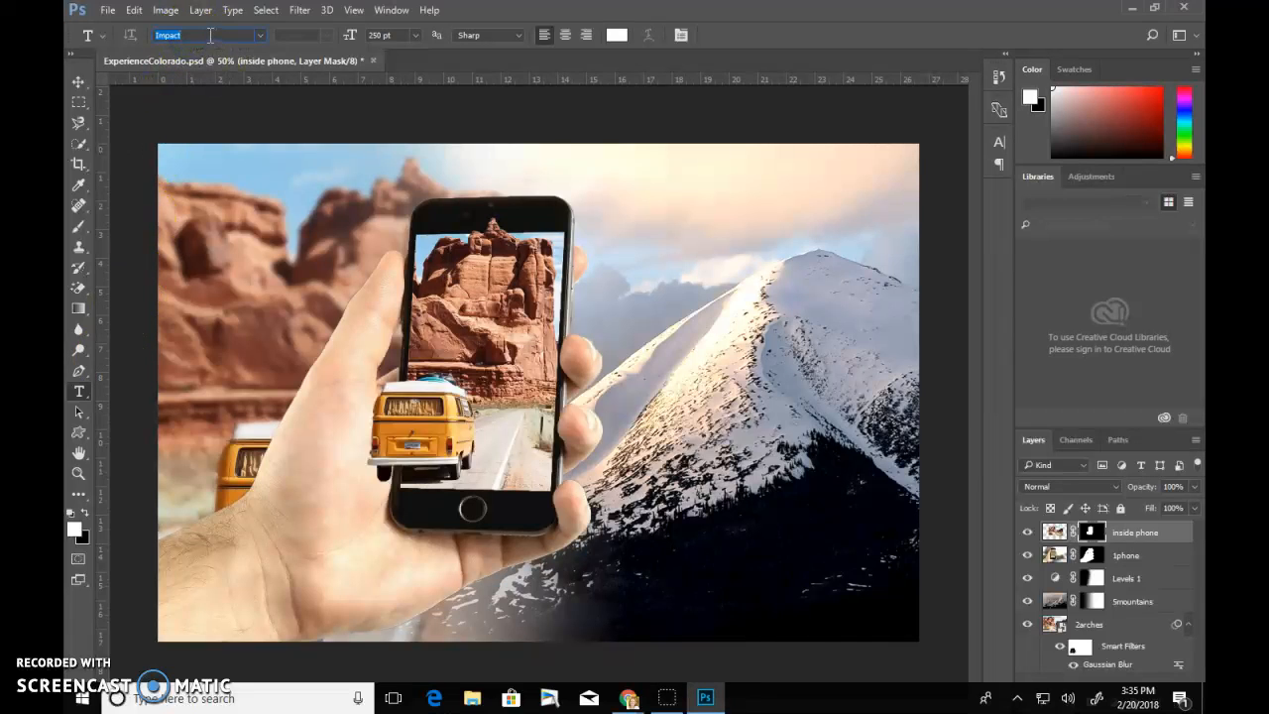
text(Impa)
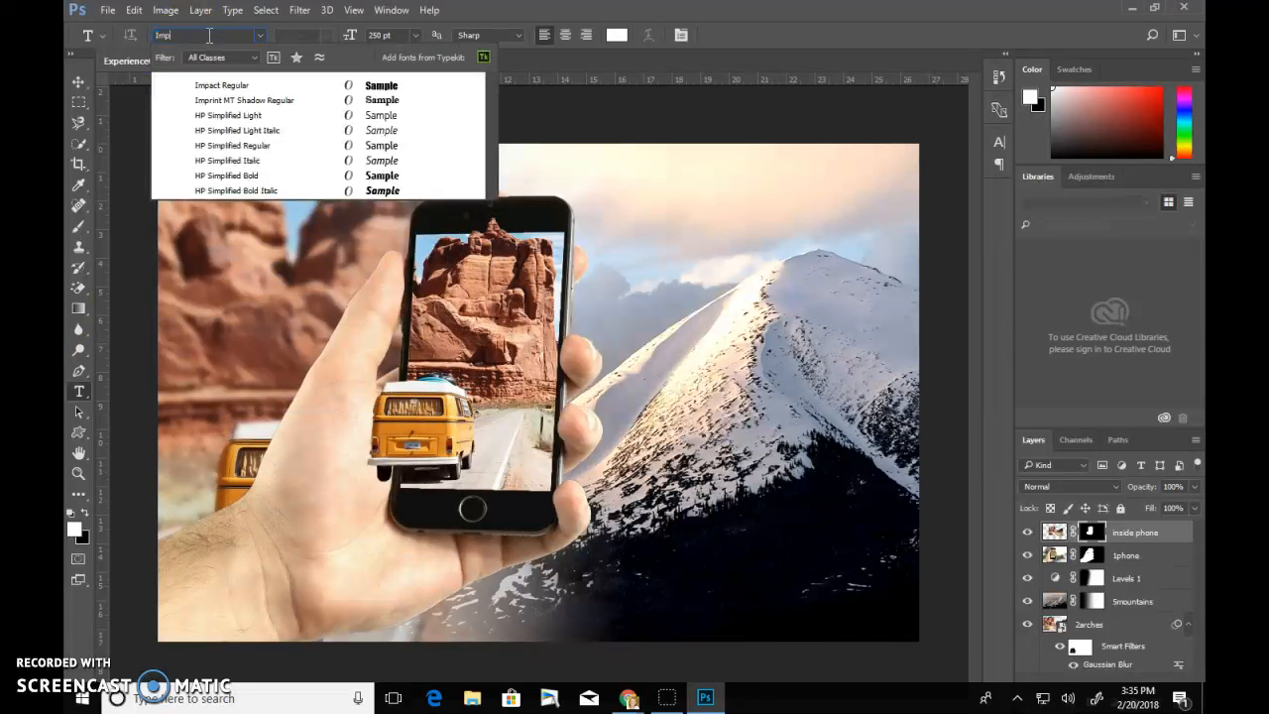
click(230, 84)
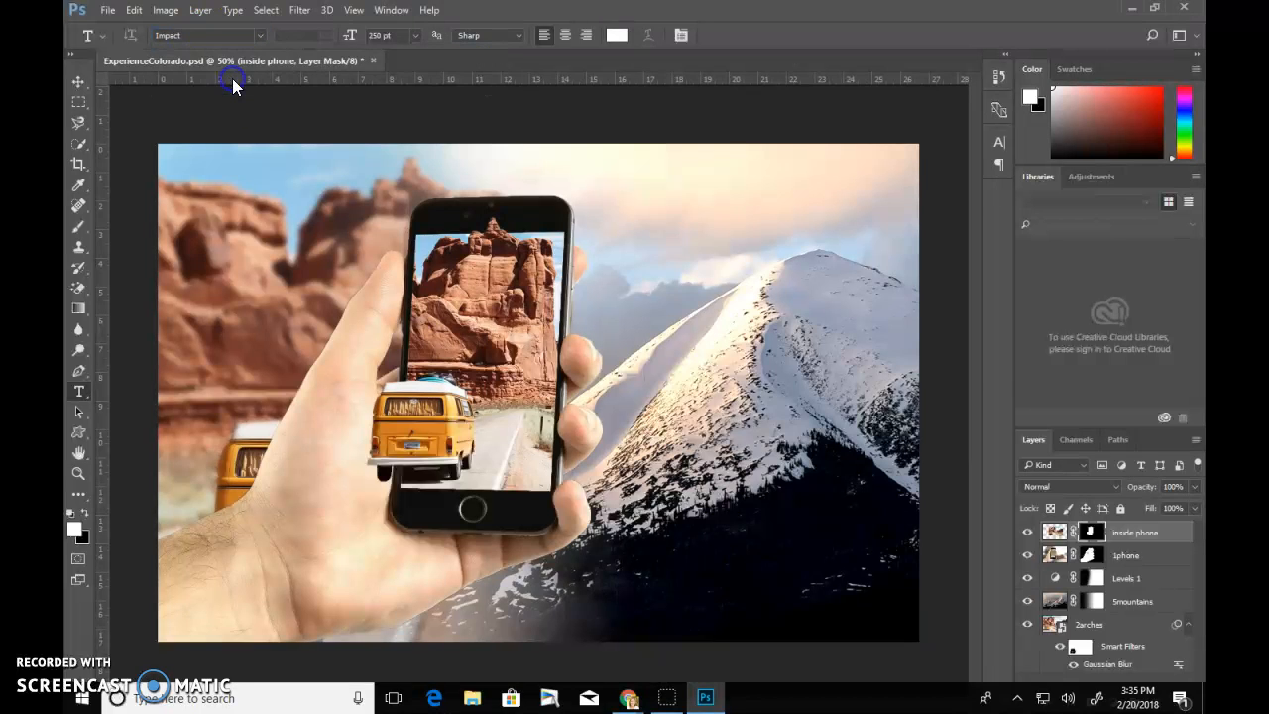
click(415, 35)
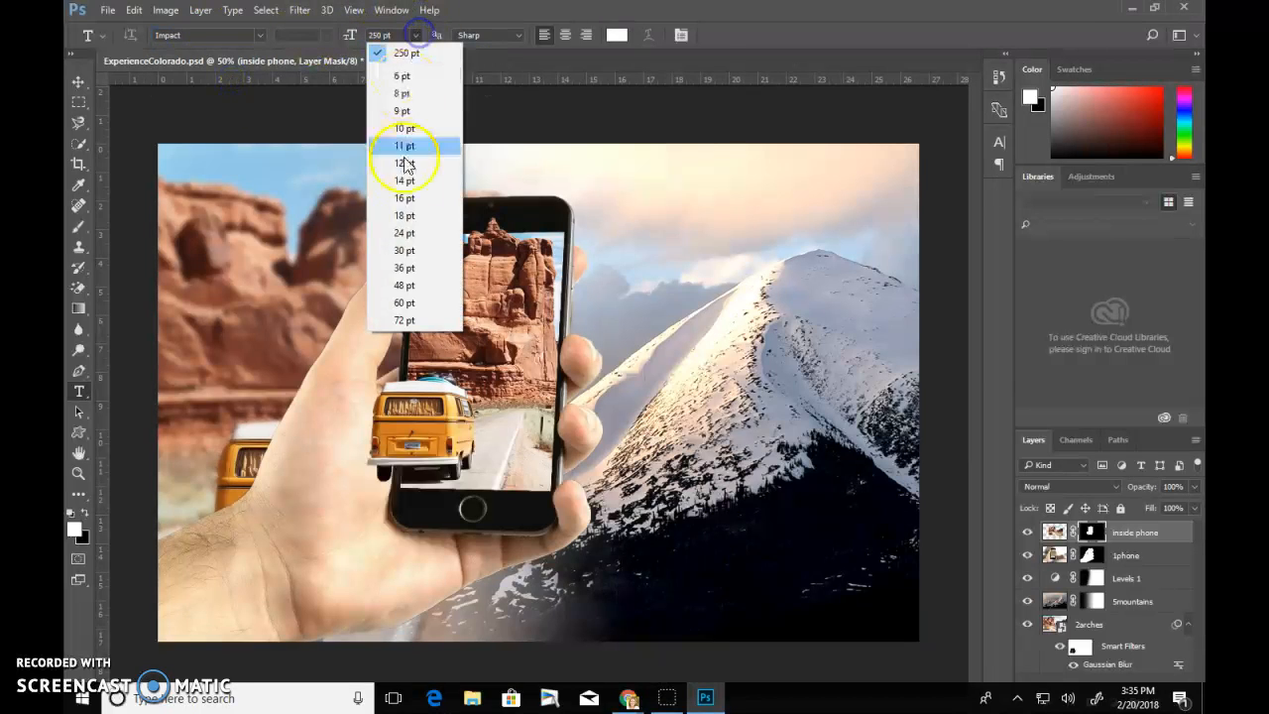
click(393, 37)
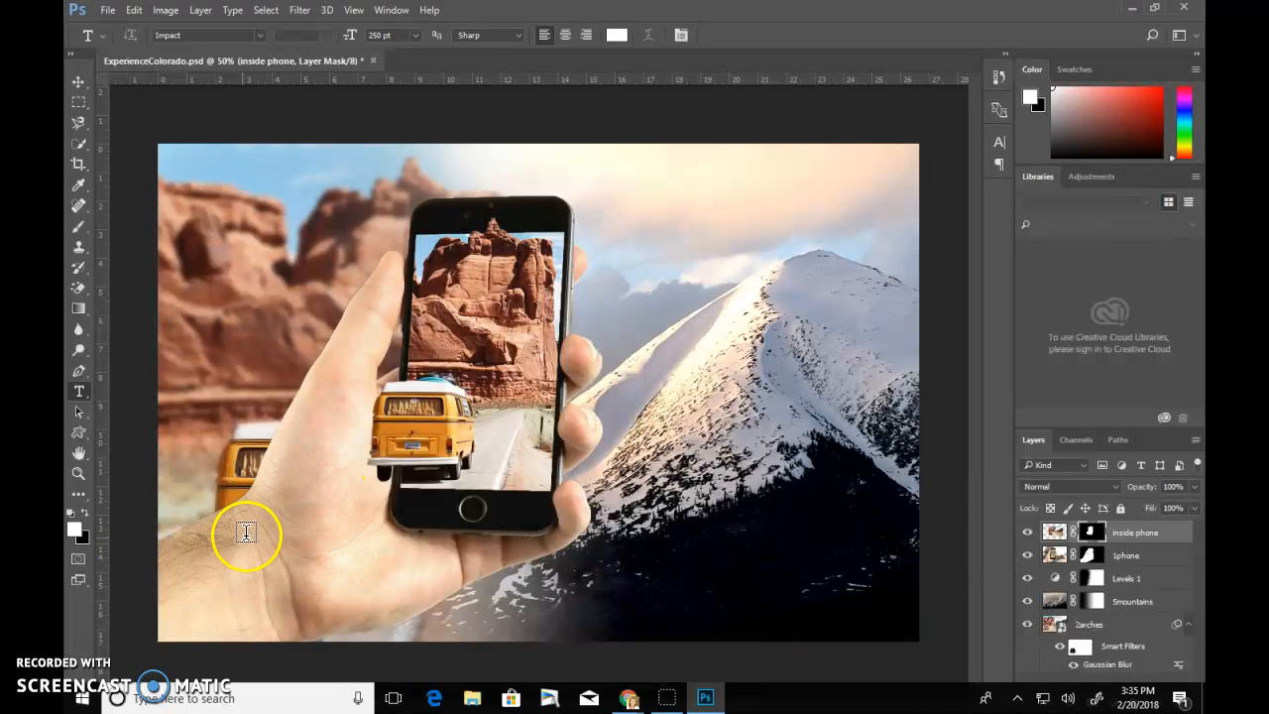
- Add the text COLORADO in white across the hand and the lower part of the phone
click(283, 513)
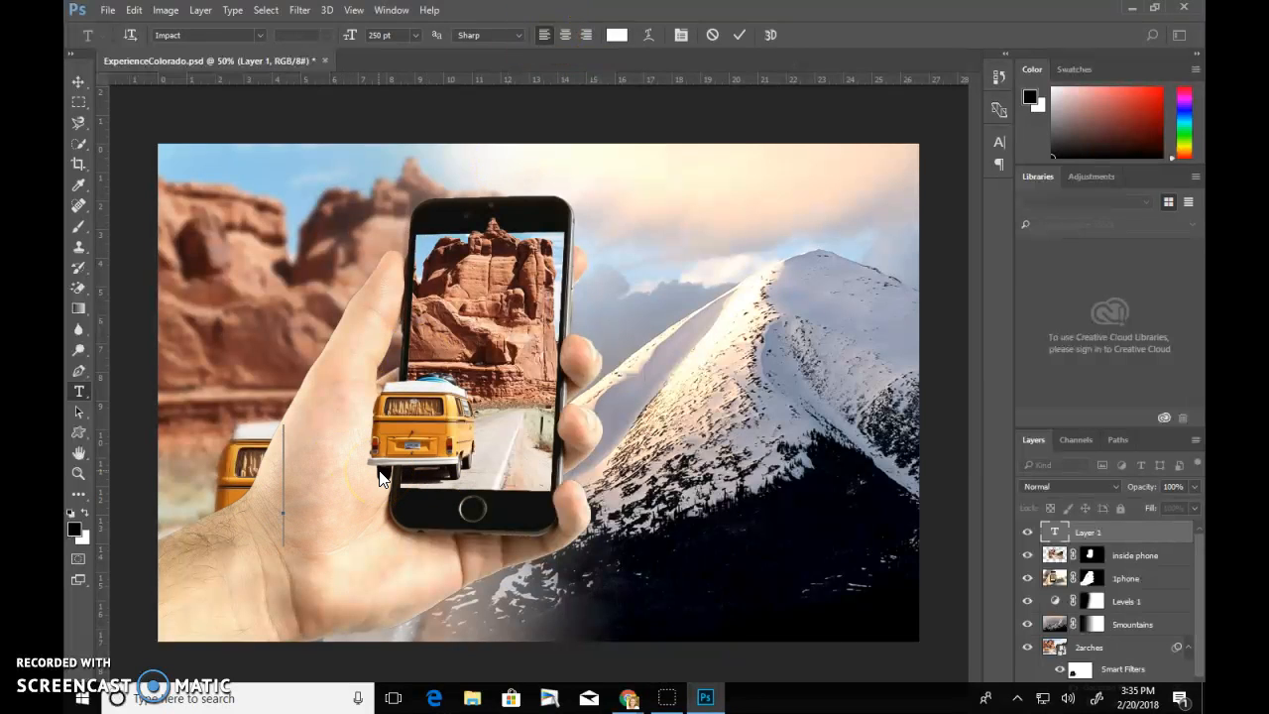
text(COLORA)
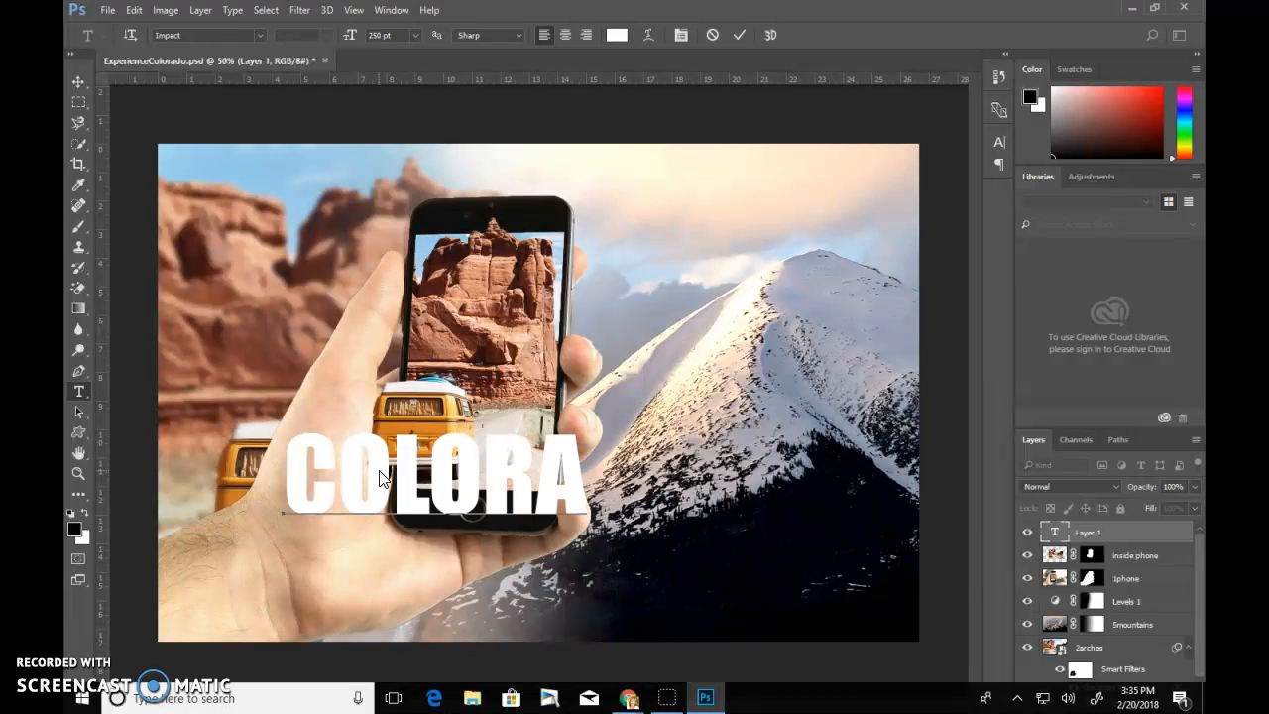
text(DO)
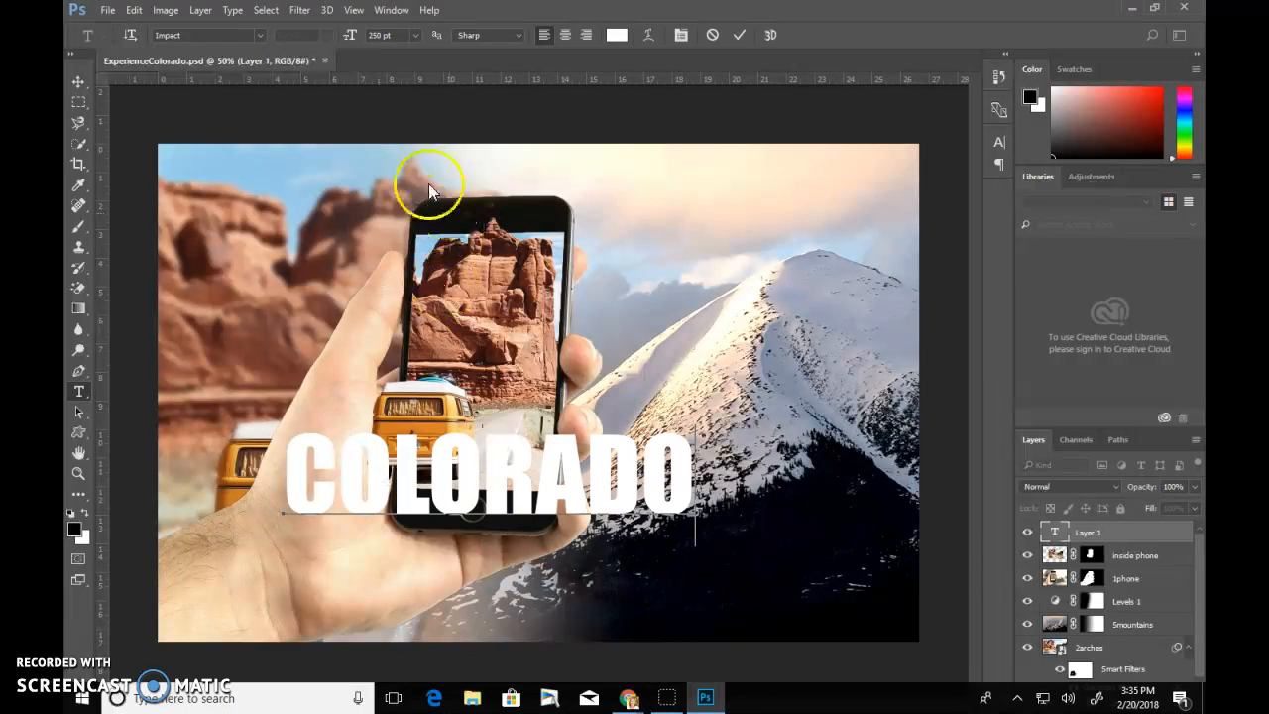
click(739, 38)
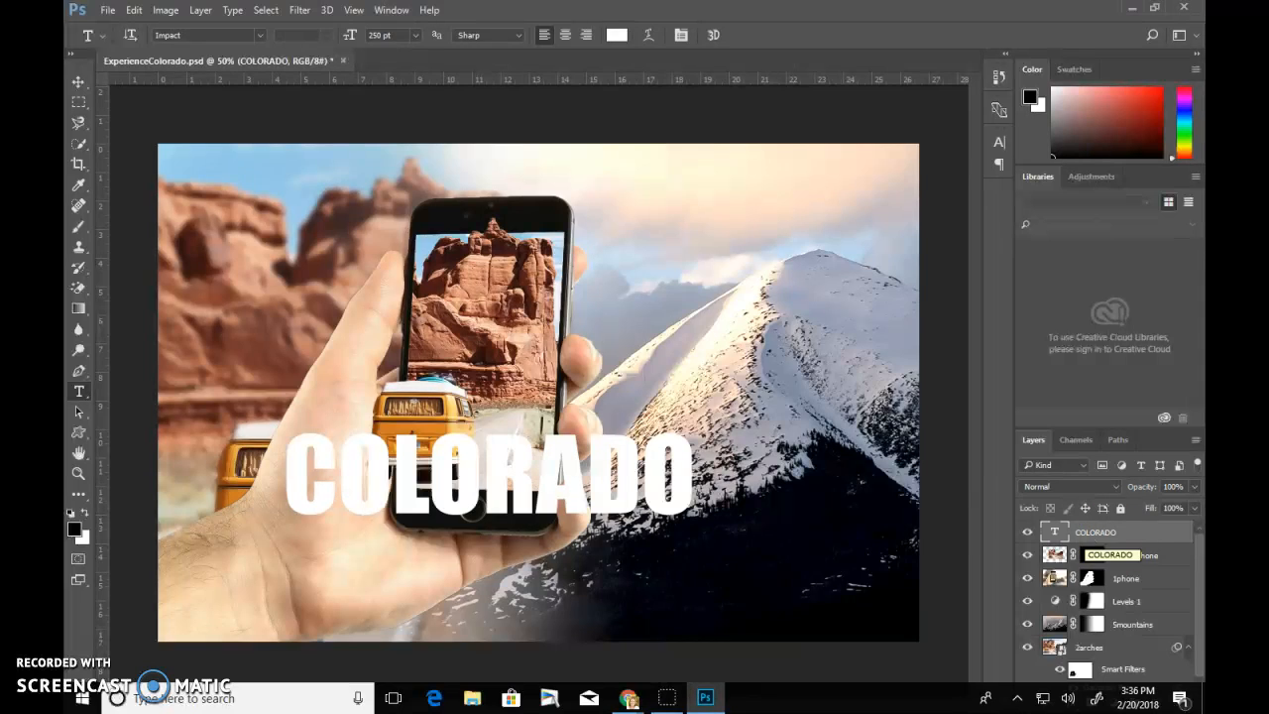
- Open 3colorado-2333797_1920.jpg from the colorado folder and float it in its own window
key(alt+Tab)
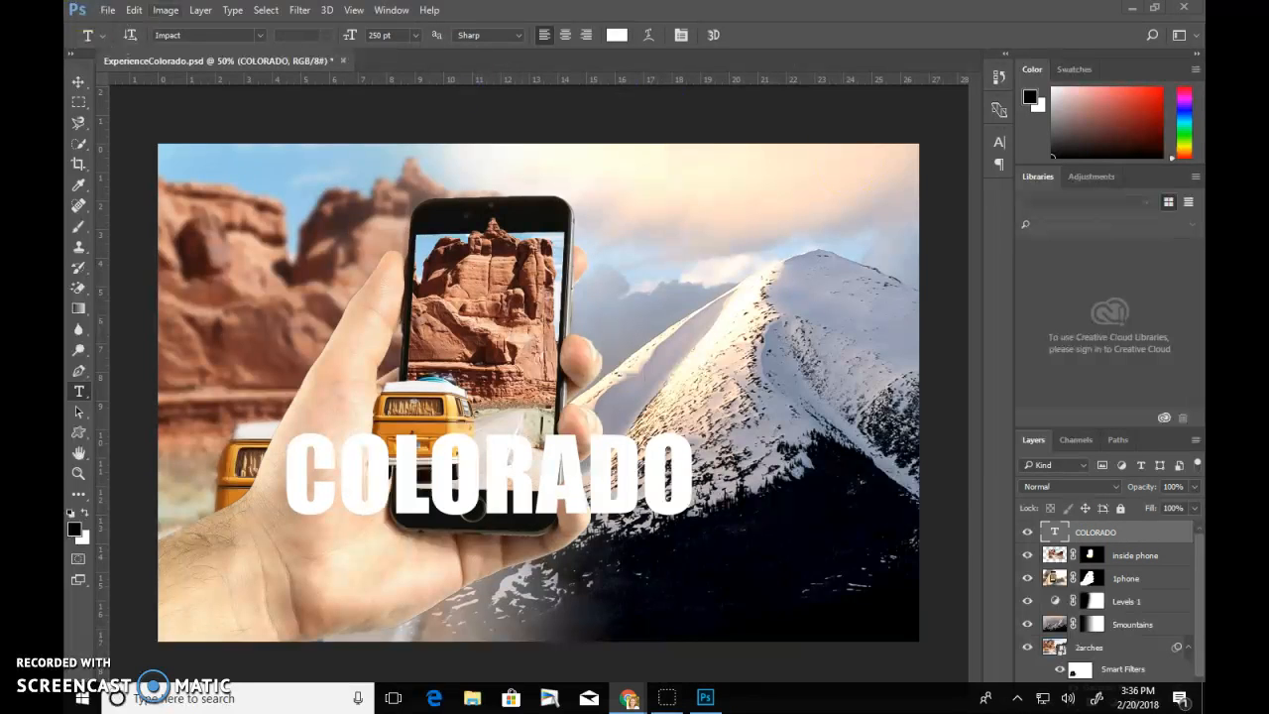
click(107, 10)
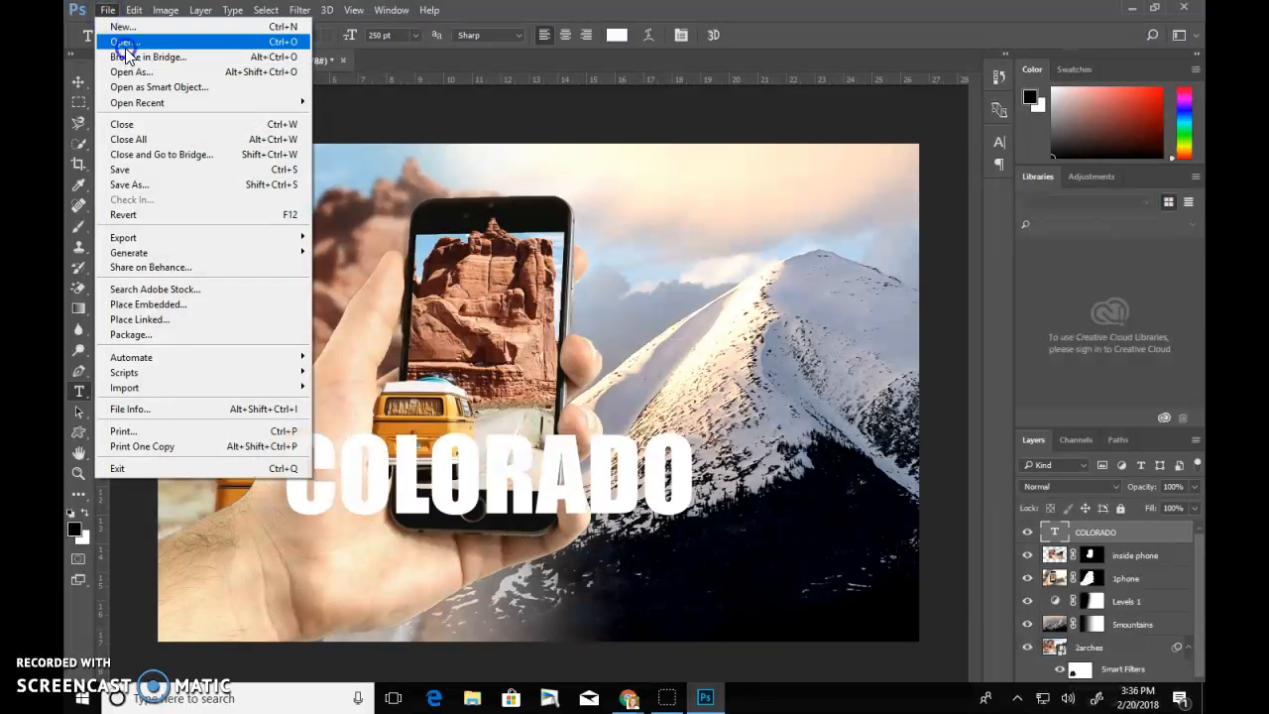
click(124, 43)
click(249, 160)
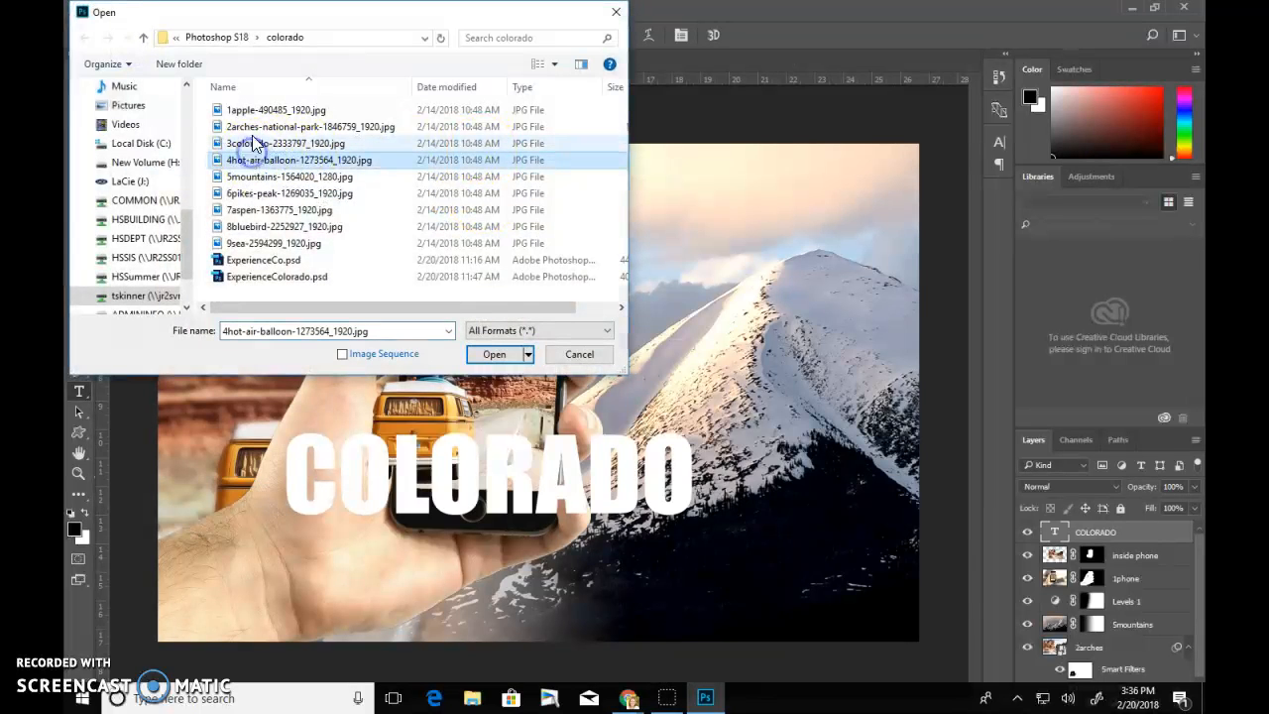
click(256, 143)
click(494, 354)
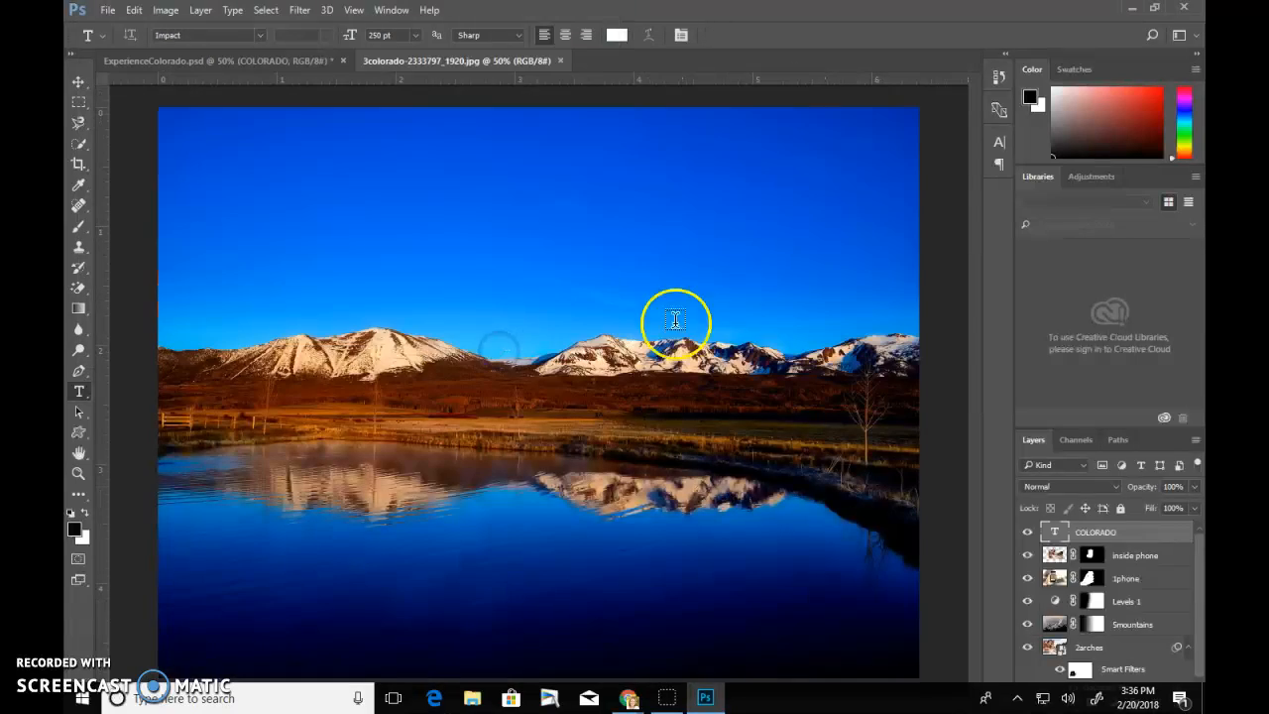
drag(426, 66, 290, 92)
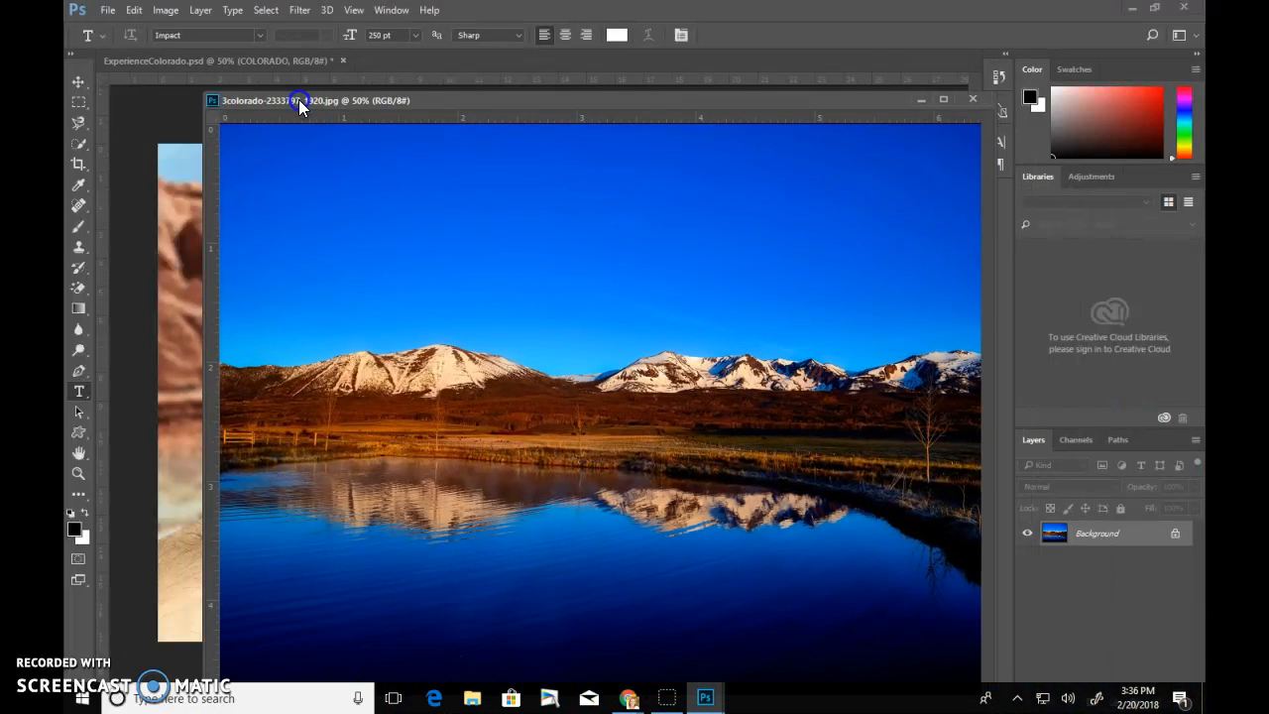
- Select a wide rectangle around the mountains and shoreline in the lake photo and copy that area into ExperienceColorado.psd
click(78, 102)
drag(312, 278, 858, 505)
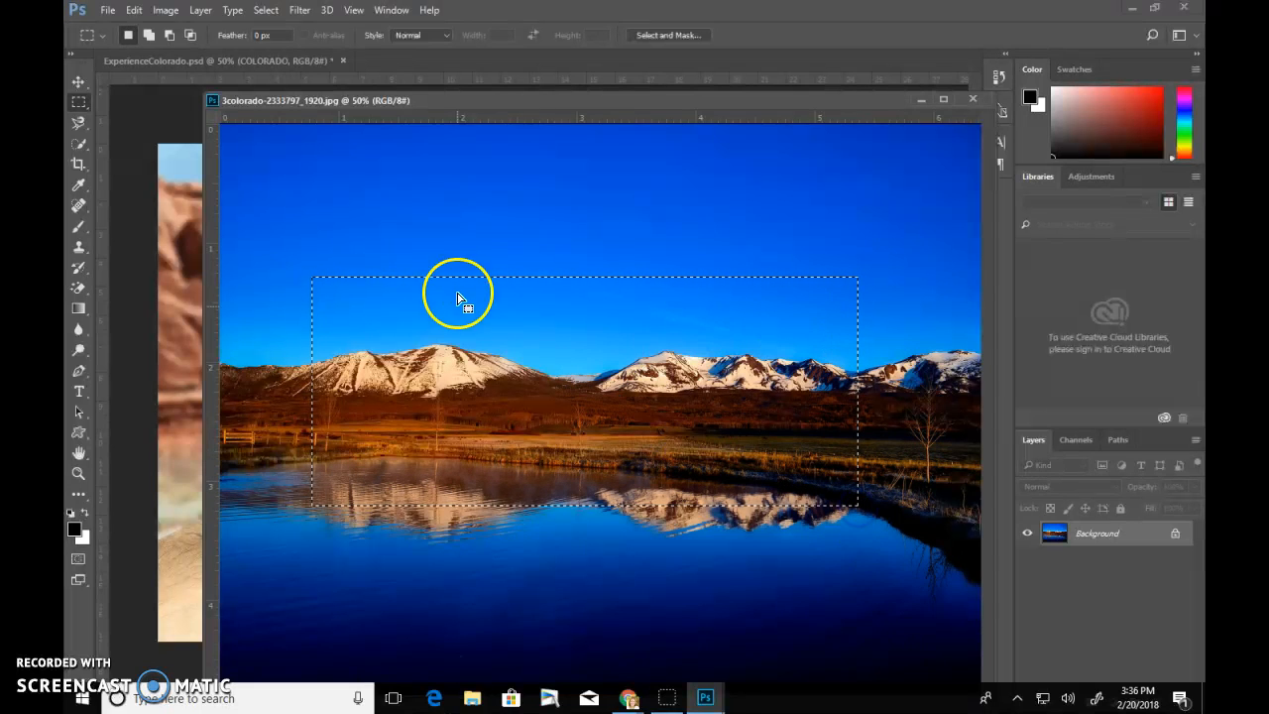
drag(290, 100, 678, 145)
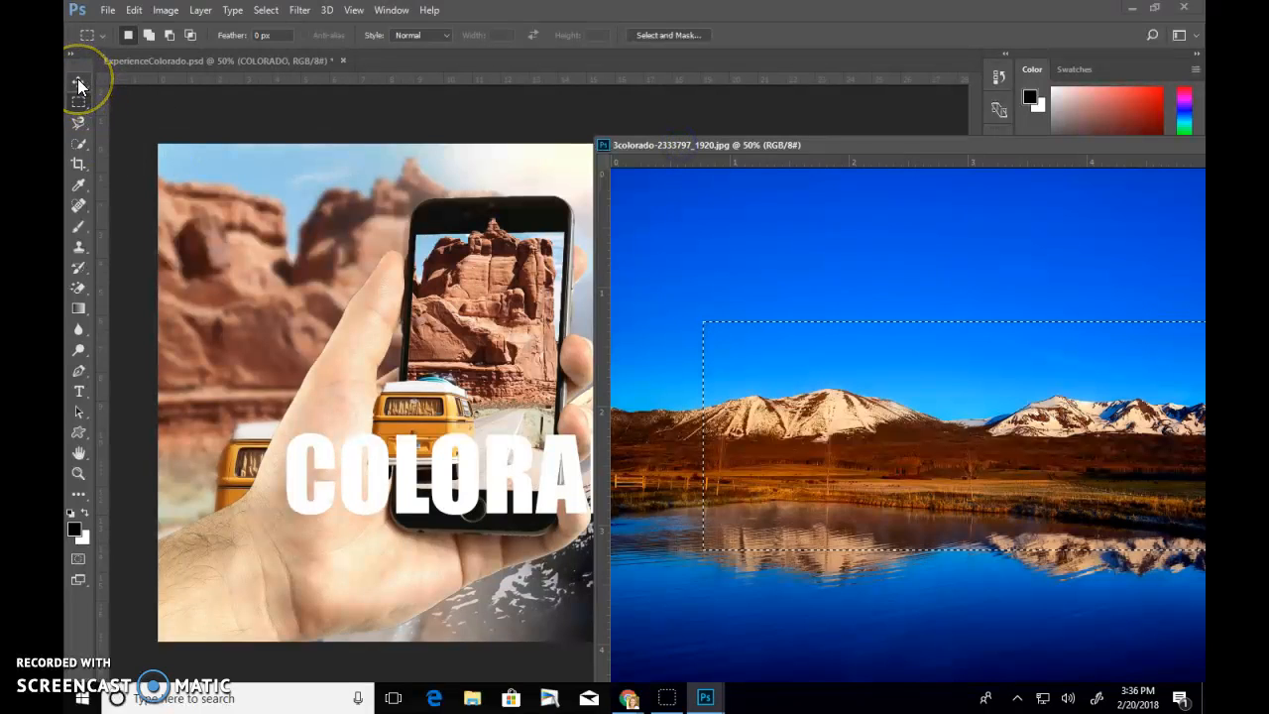
drag(778, 422, 279, 297)
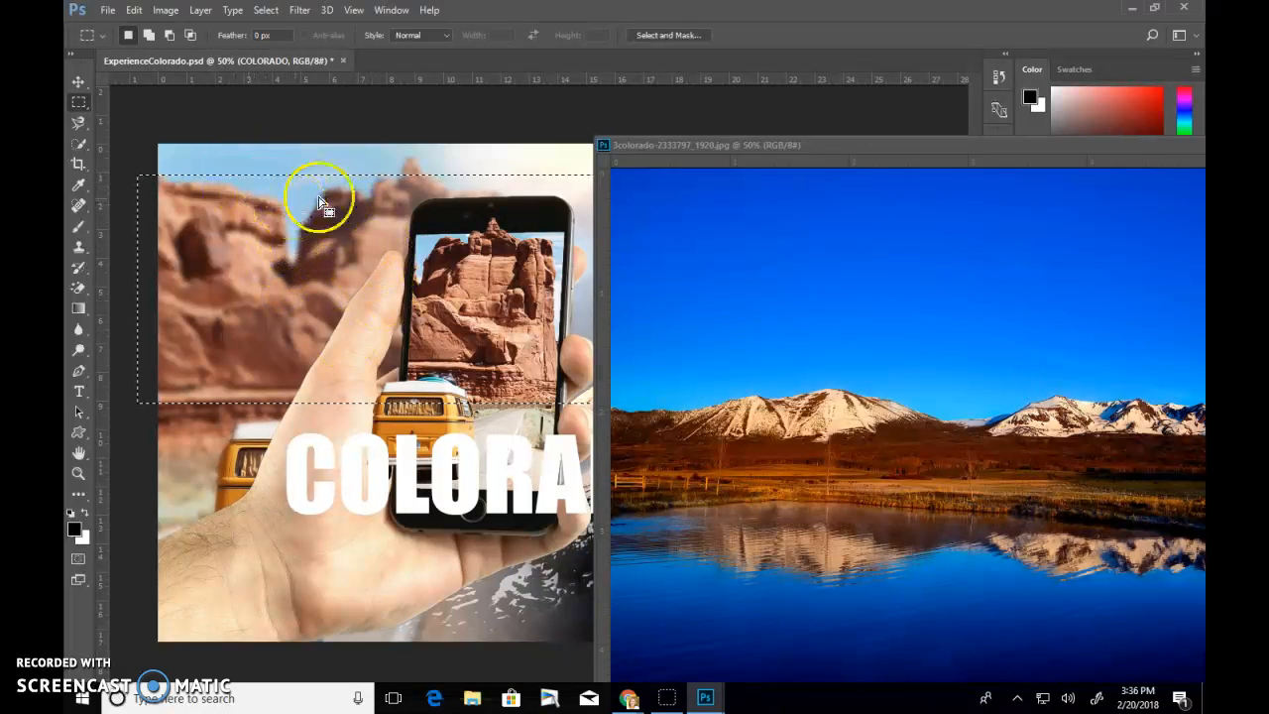
click(302, 226)
click(677, 147)
click(83, 80)
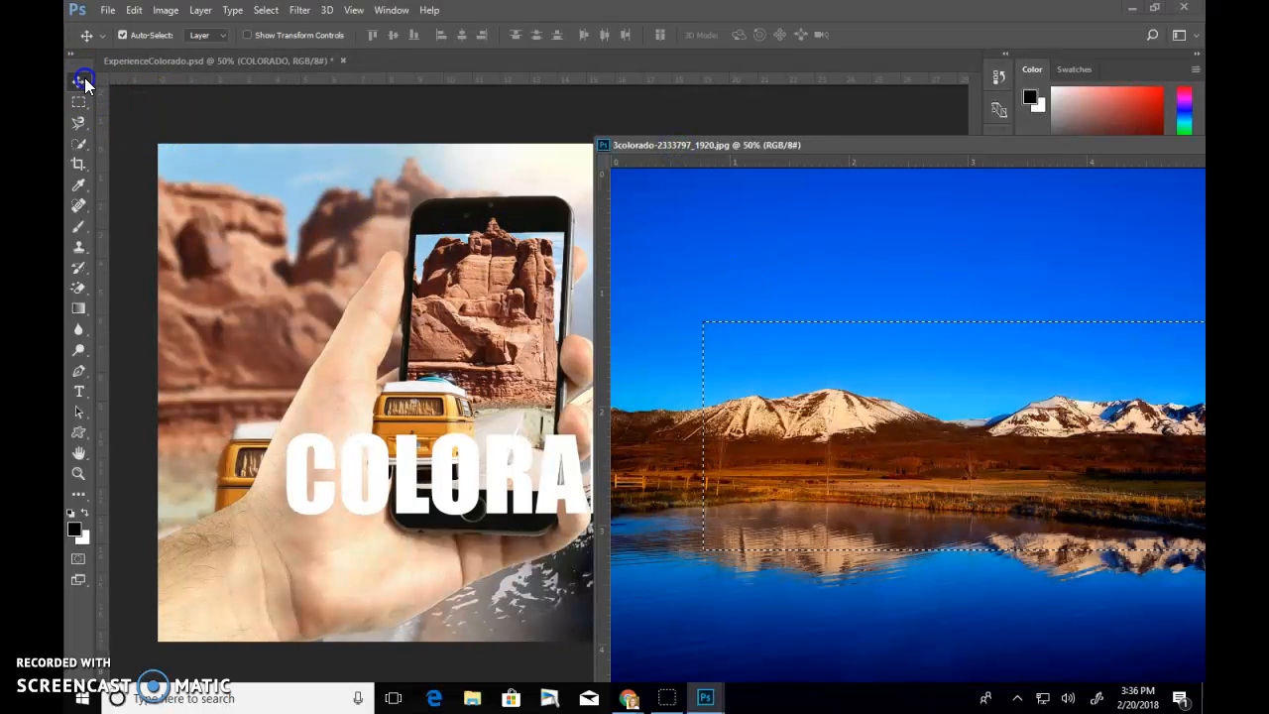
drag(782, 453, 314, 360)
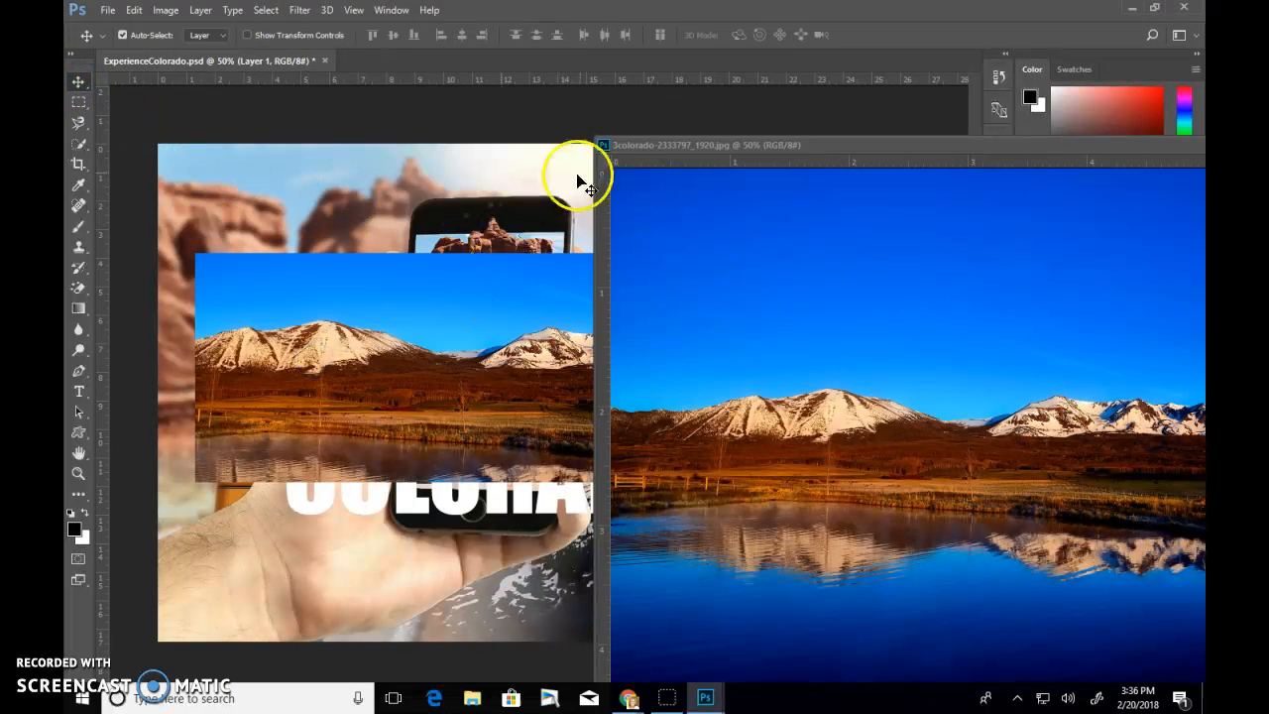
- Clear the floating lake photo window out of the way and place the copied mountain image over the COLORADO text
drag(623, 150, 486, 75)
drag(665, 73, 1011, 80)
click(997, 78)
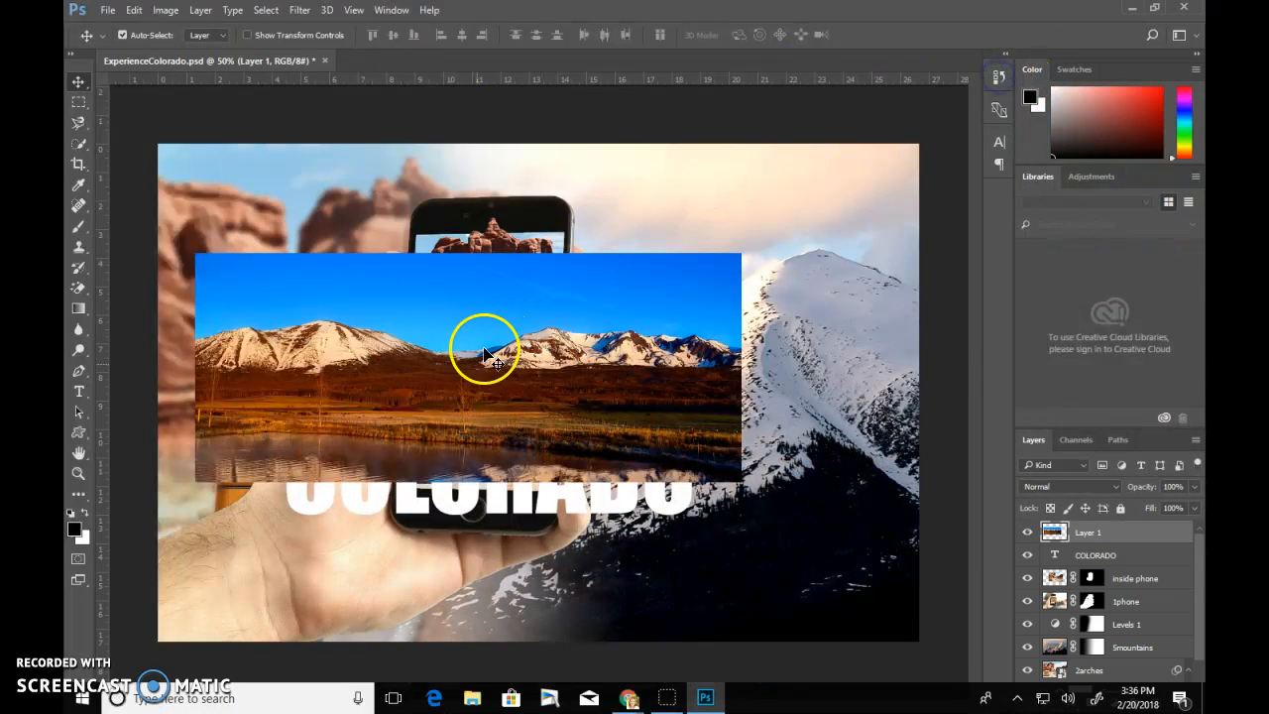
drag(471, 337, 526, 437)
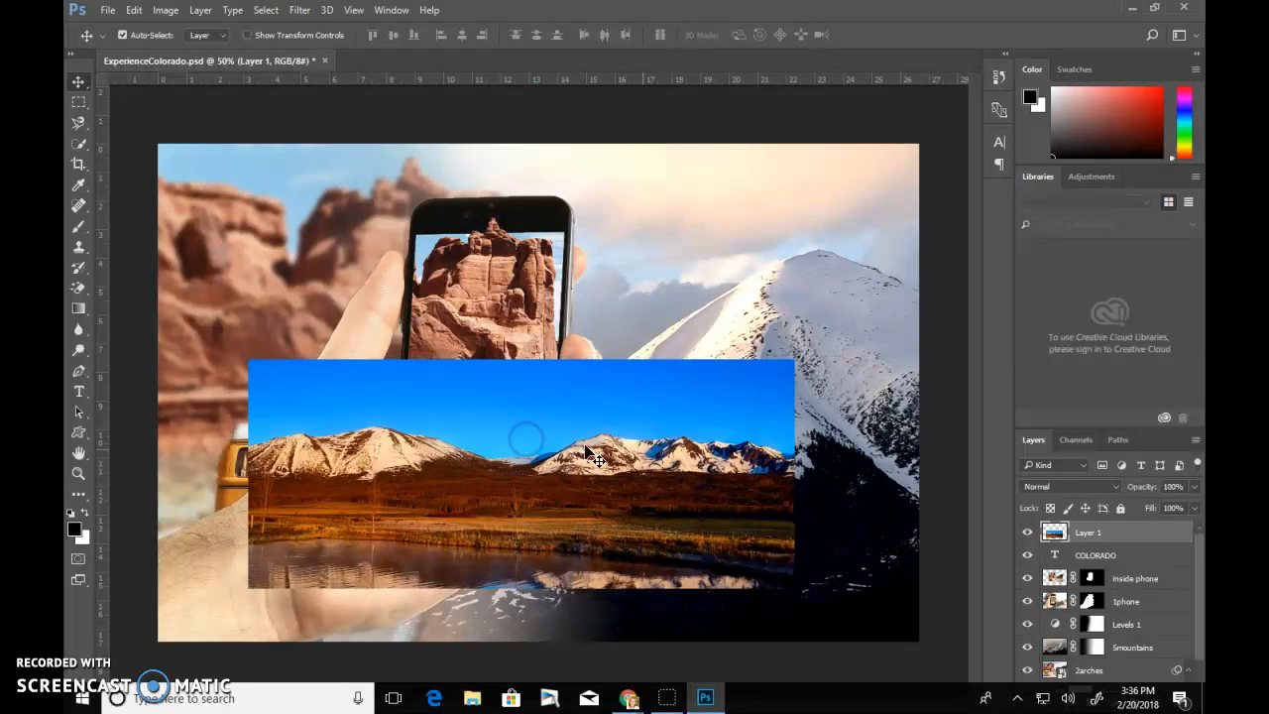
- Rename the copied photo layer as 3color and clip it to the COLORADO text layer
click(1083, 535)
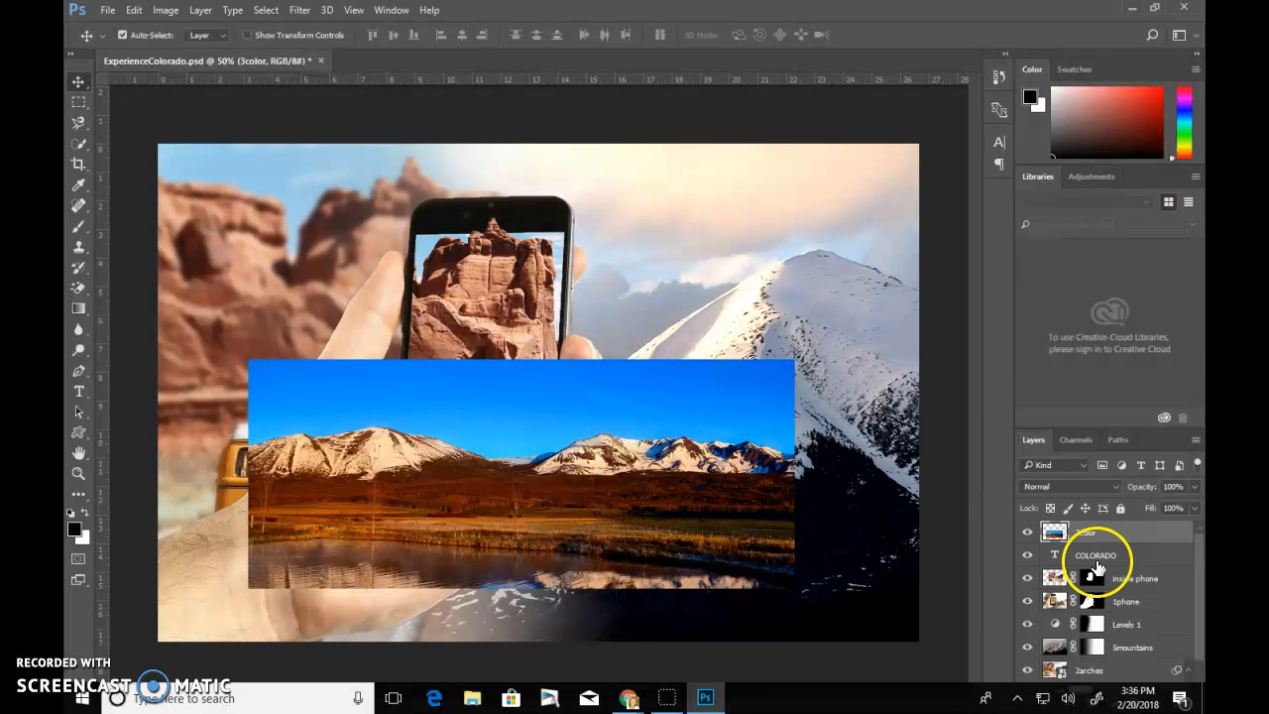
click(1112, 555)
click(1108, 532)
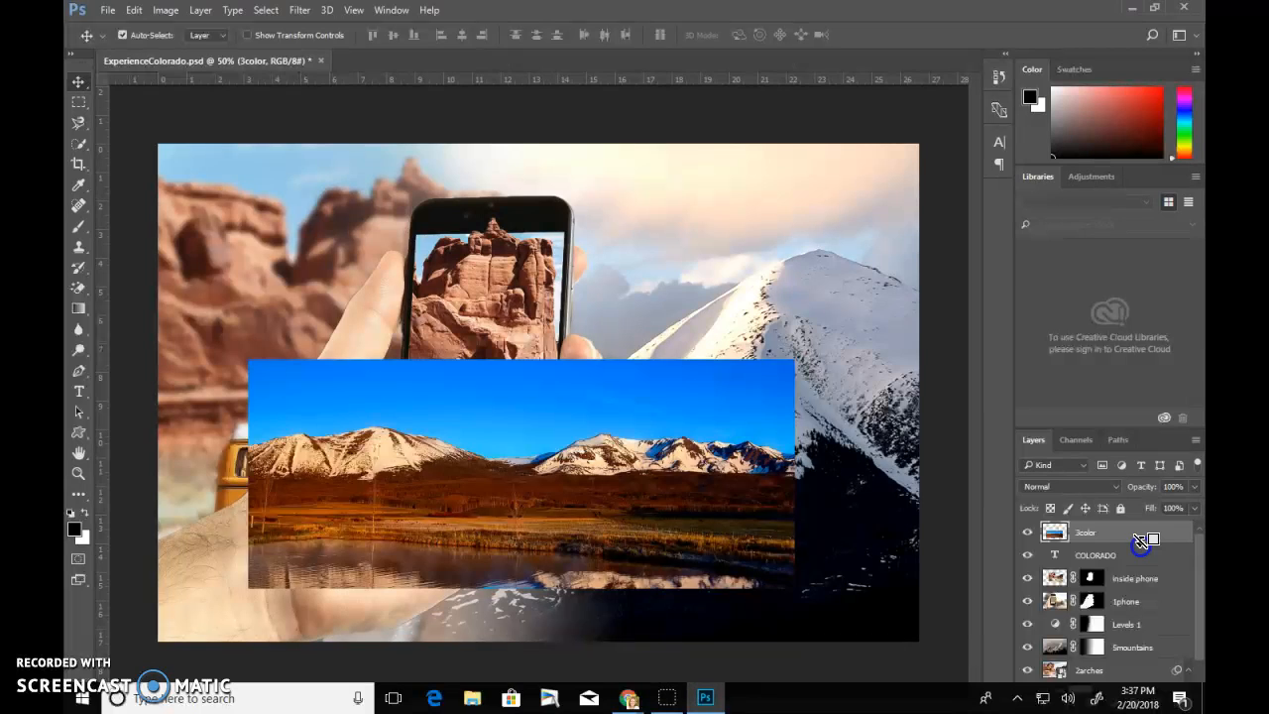
alt+click(1140, 542)
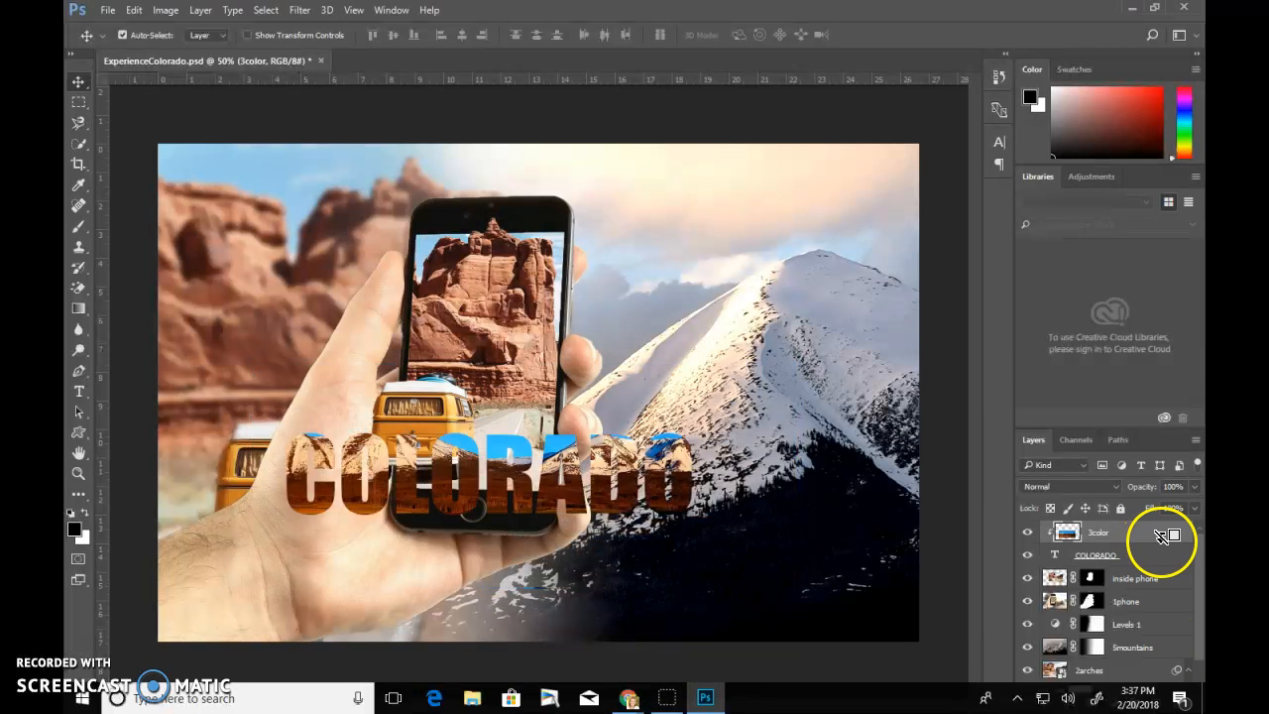
- Release the 3color layer from its clipping mask and create the clipping mask again
alt+click(1162, 536)
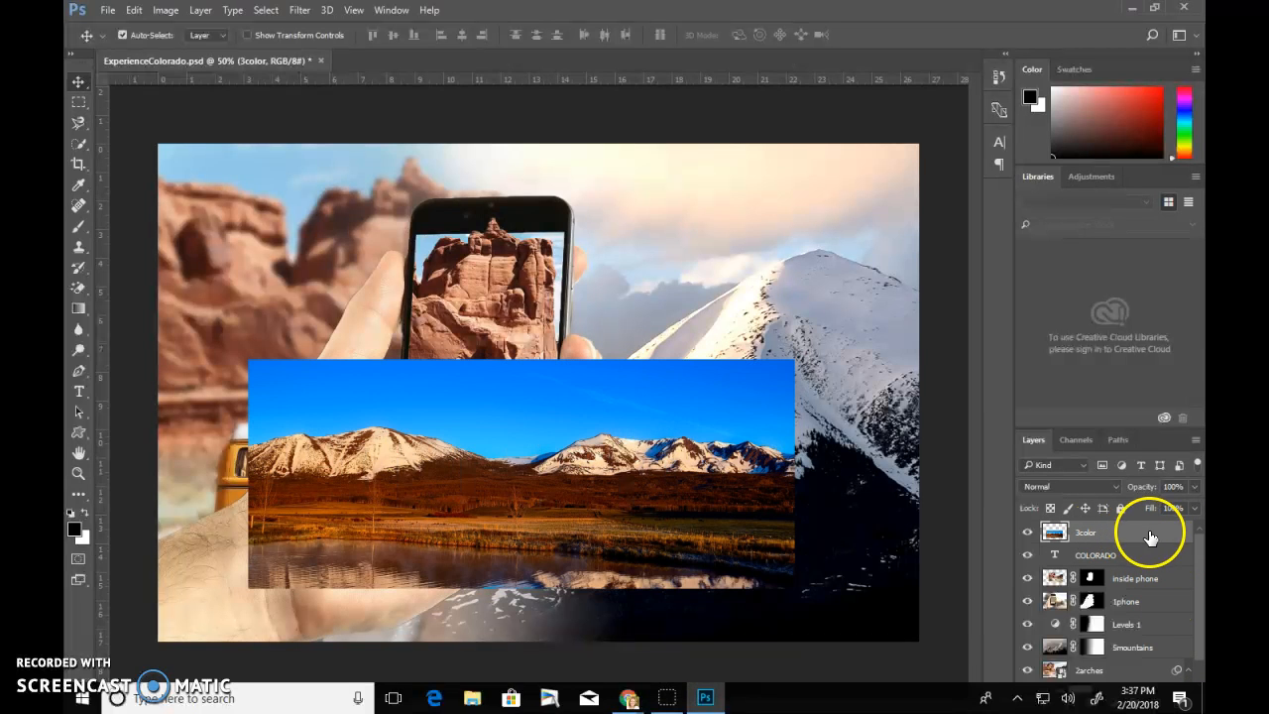
right_click(1149, 533)
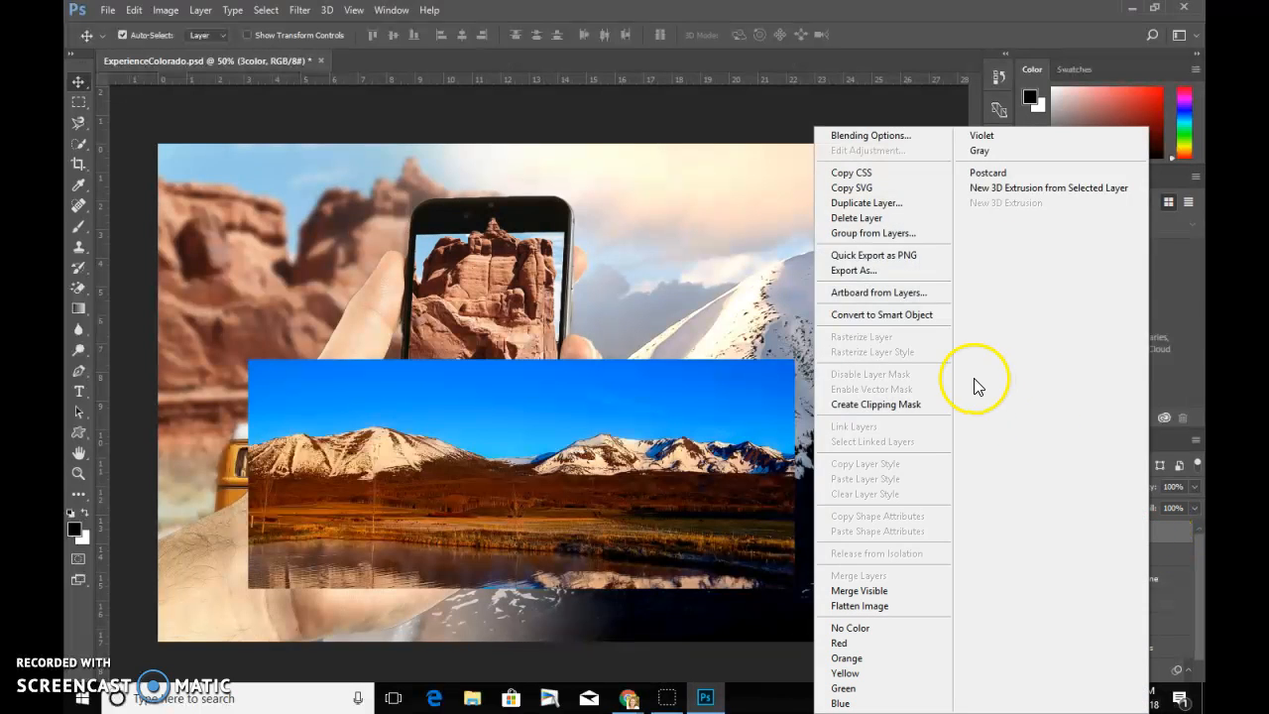
click(874, 404)
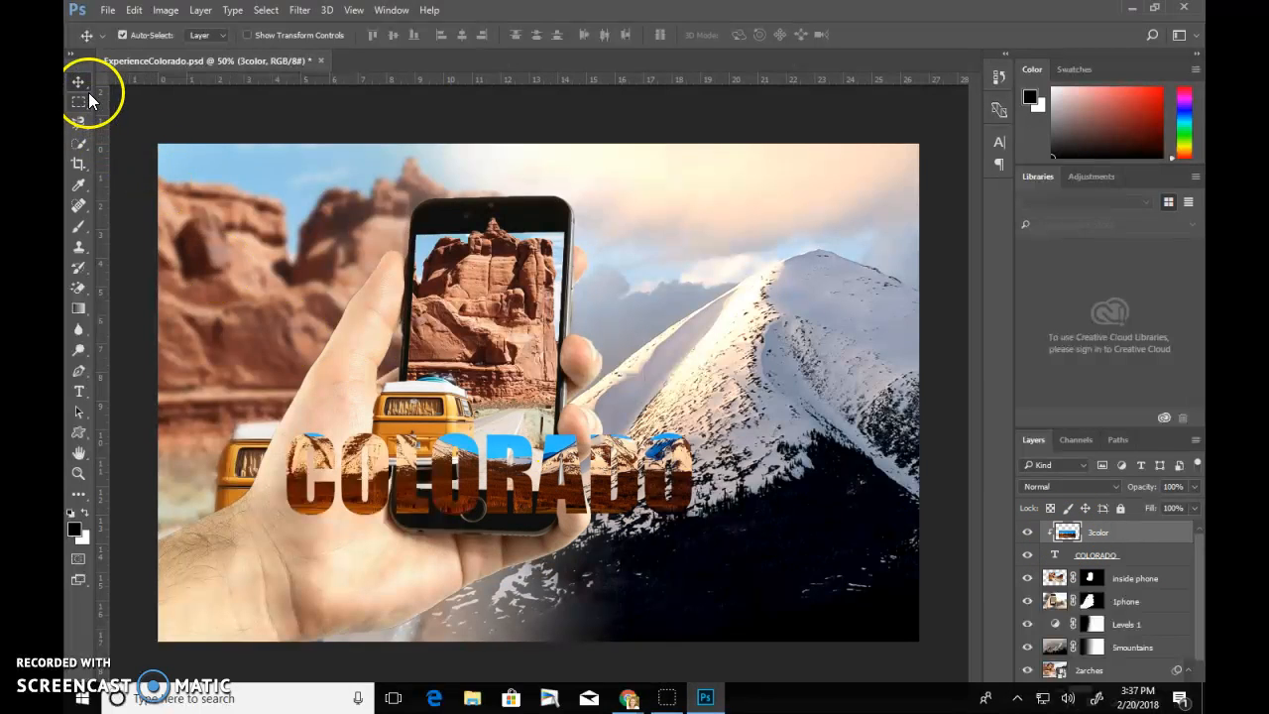
- Reposition the 3color photo inside the COLORADO letters so blue sky fills their tops and the mountains cross the middle
drag(534, 482, 475, 495)
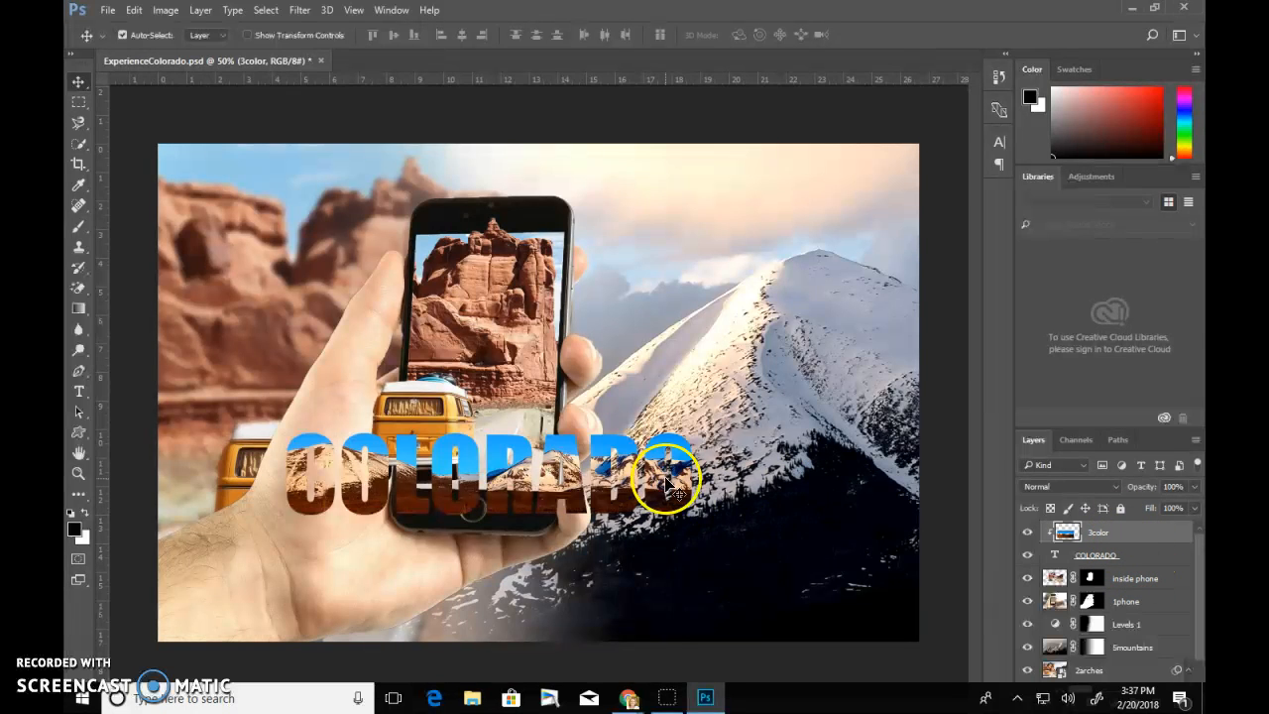
click(1080, 558)
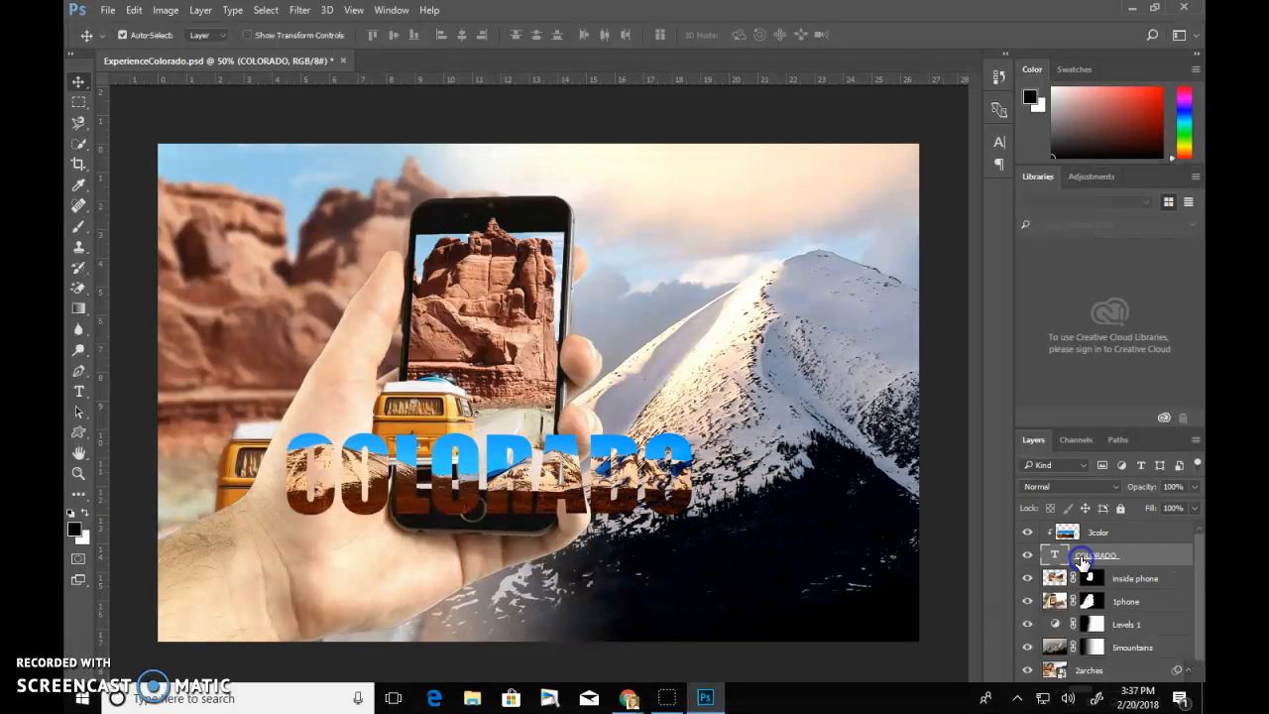
drag(557, 503, 501, 498)
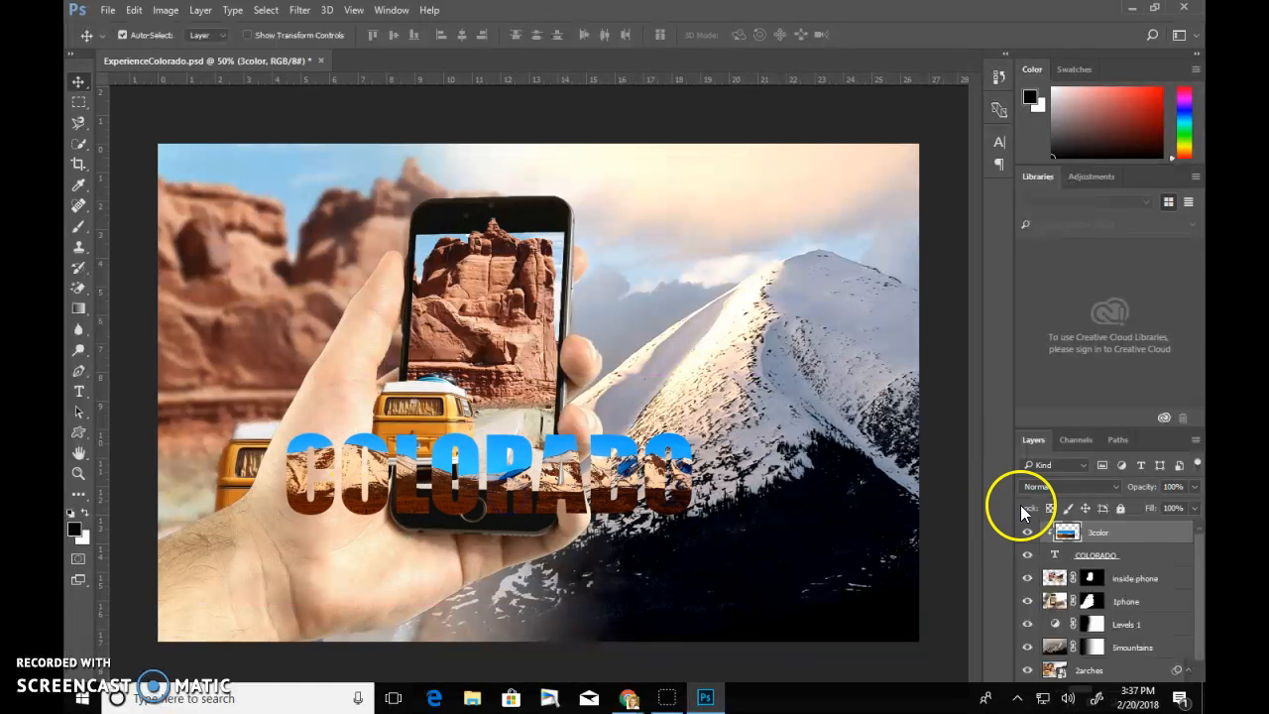
- Link the 3color and COLORADO layers together
click(1150, 557)
click(1133, 533)
click(1138, 557)
click(1131, 534)
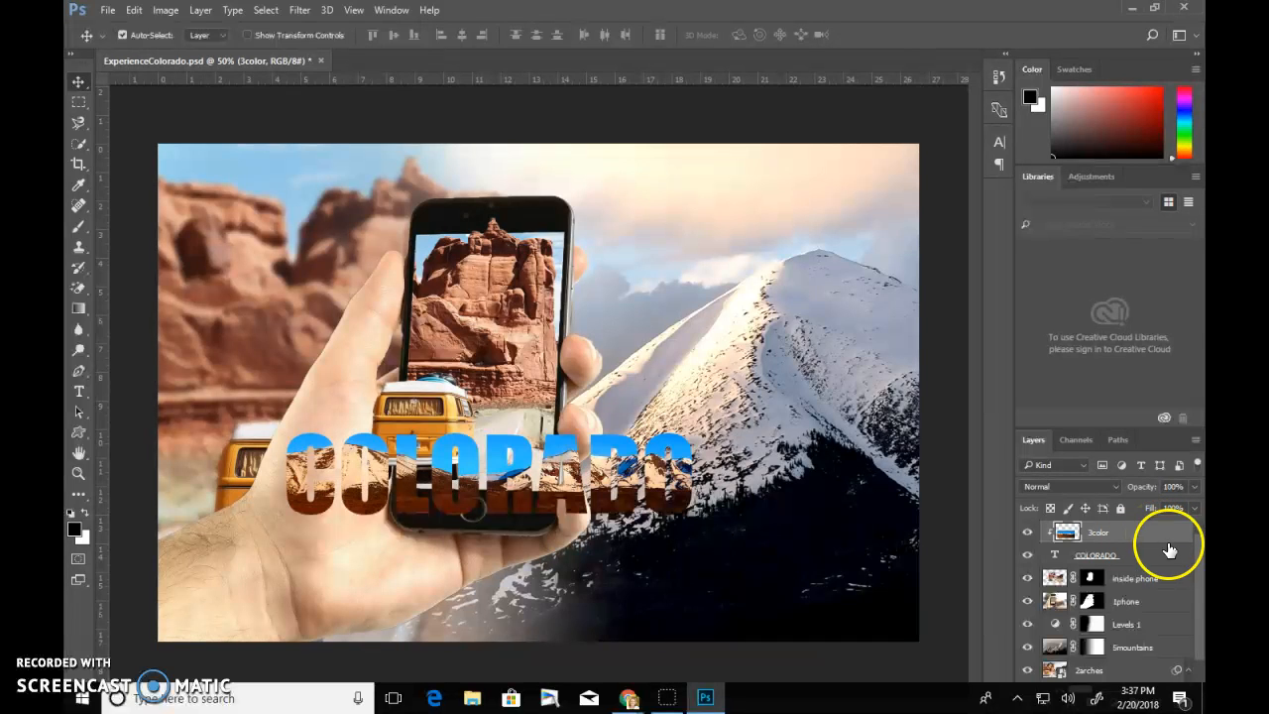
click(1163, 561)
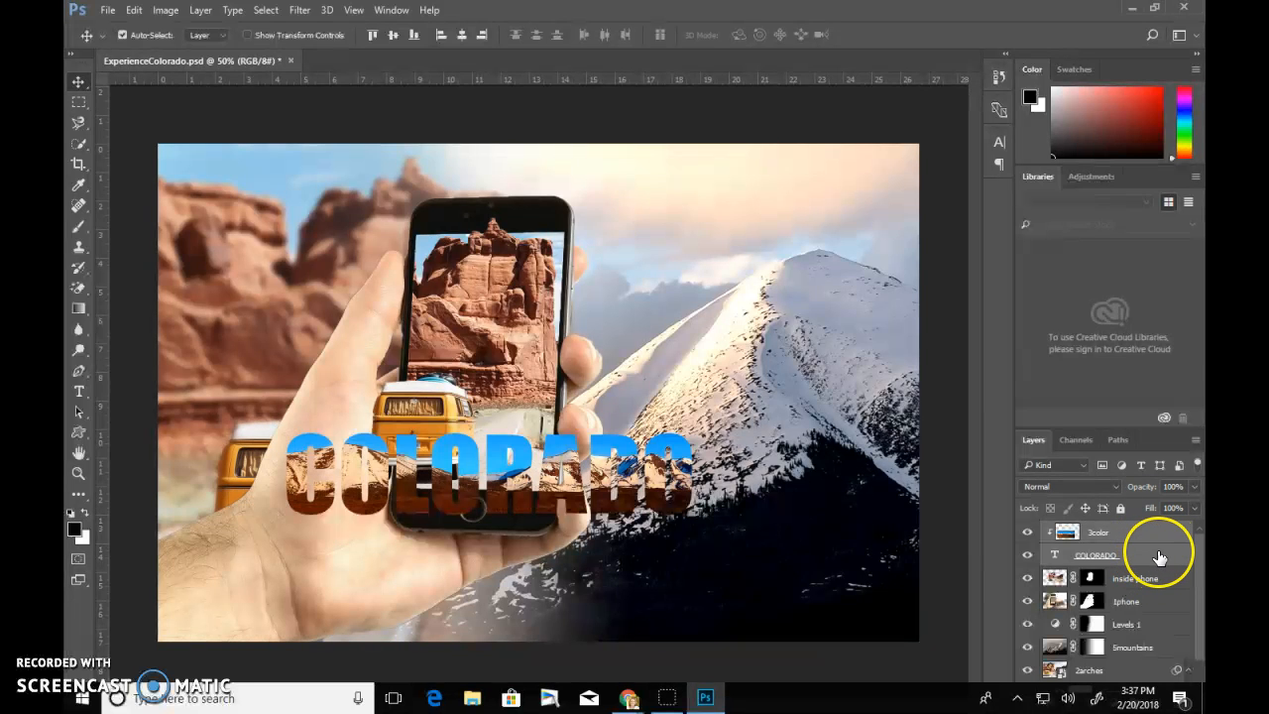
right_click(1159, 556)
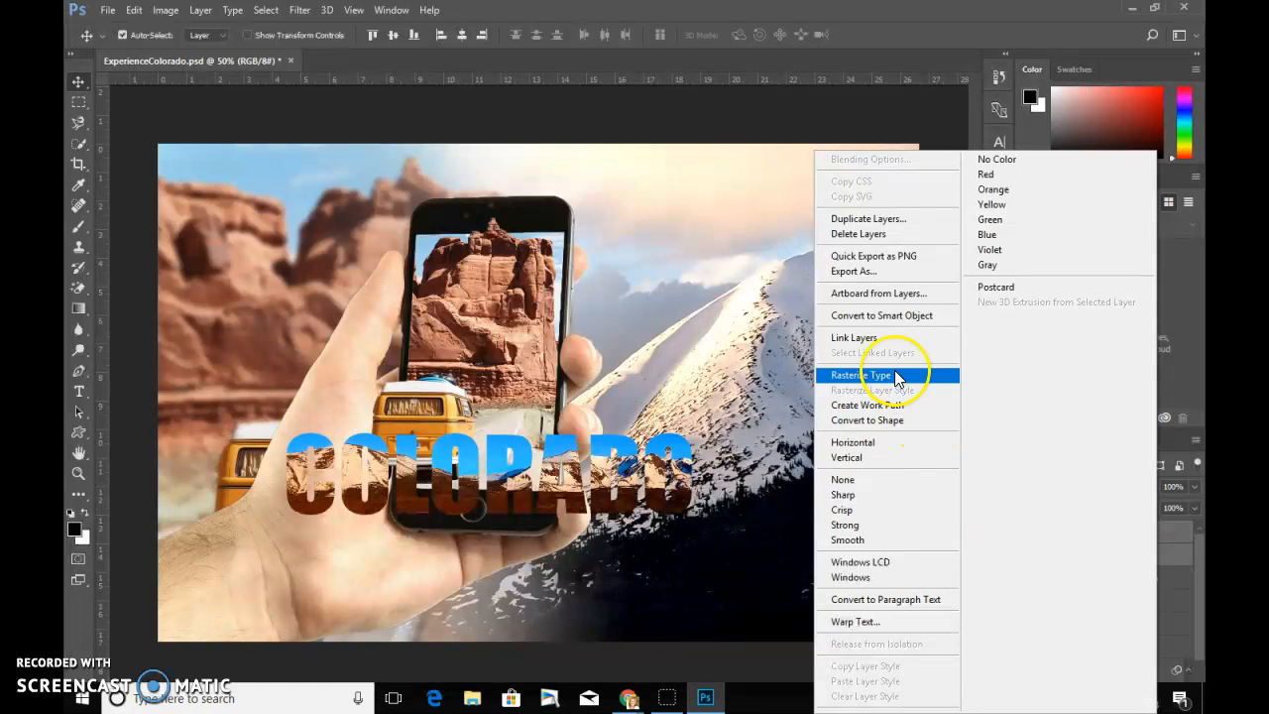
click(840, 341)
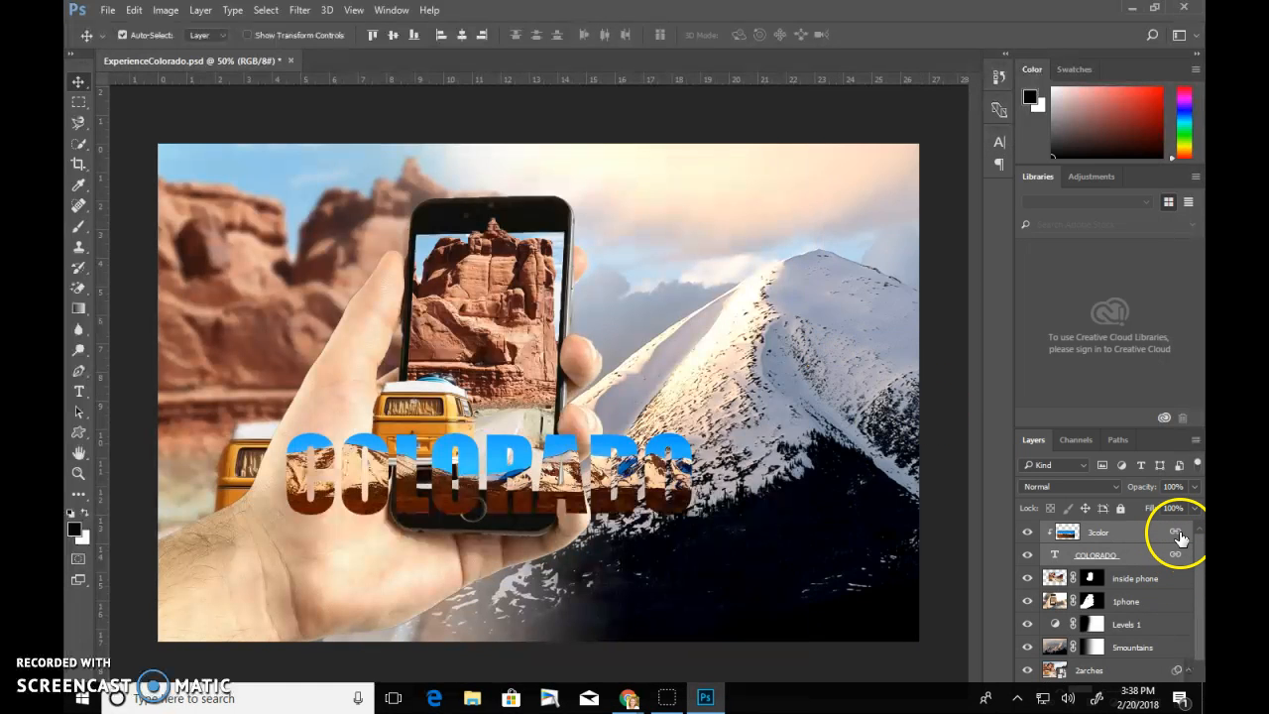
- Move the linked text and photo down so COLORADO sits below the van and across the phone's lower edge
drag(412, 498, 449, 580)
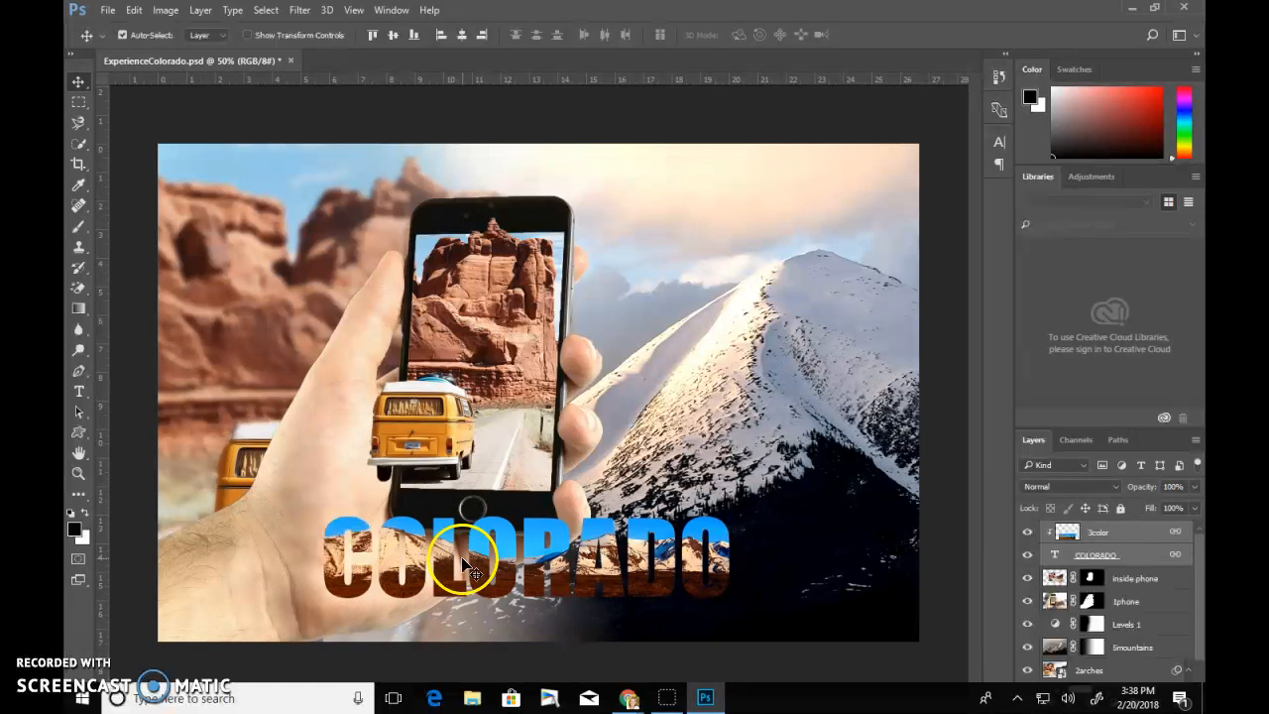
right_click(1170, 532)
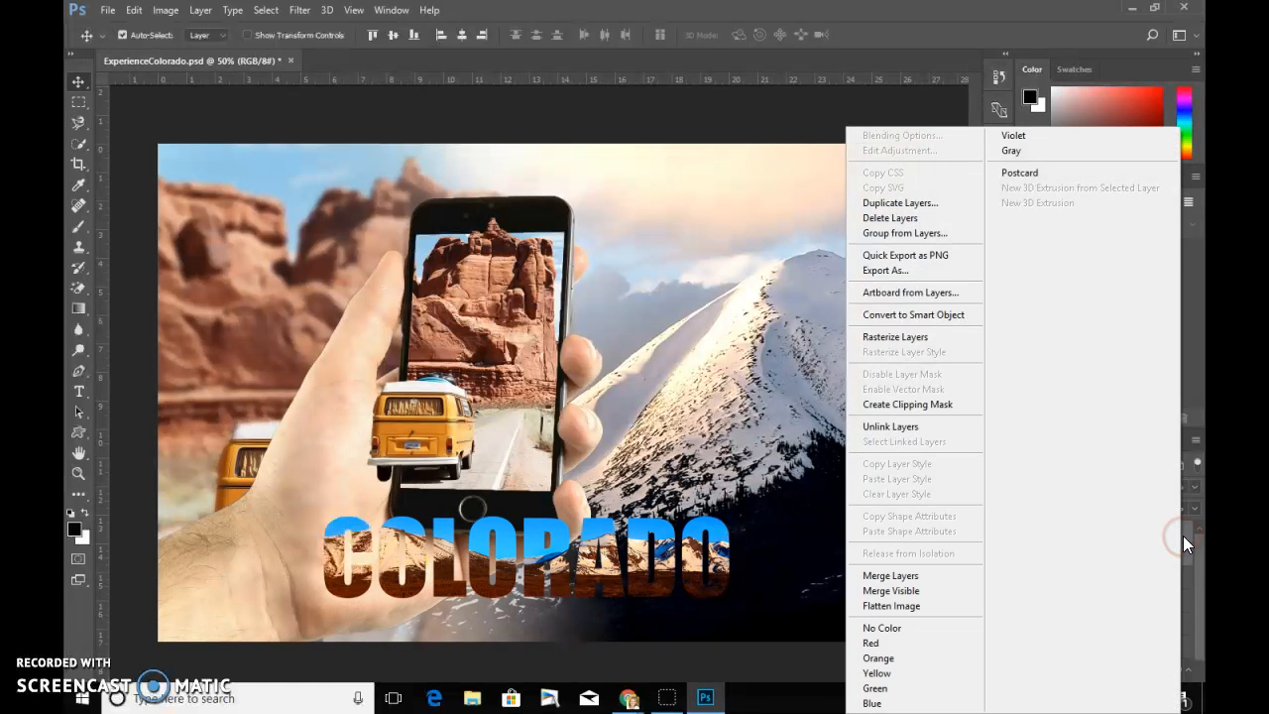
click(686, 491)
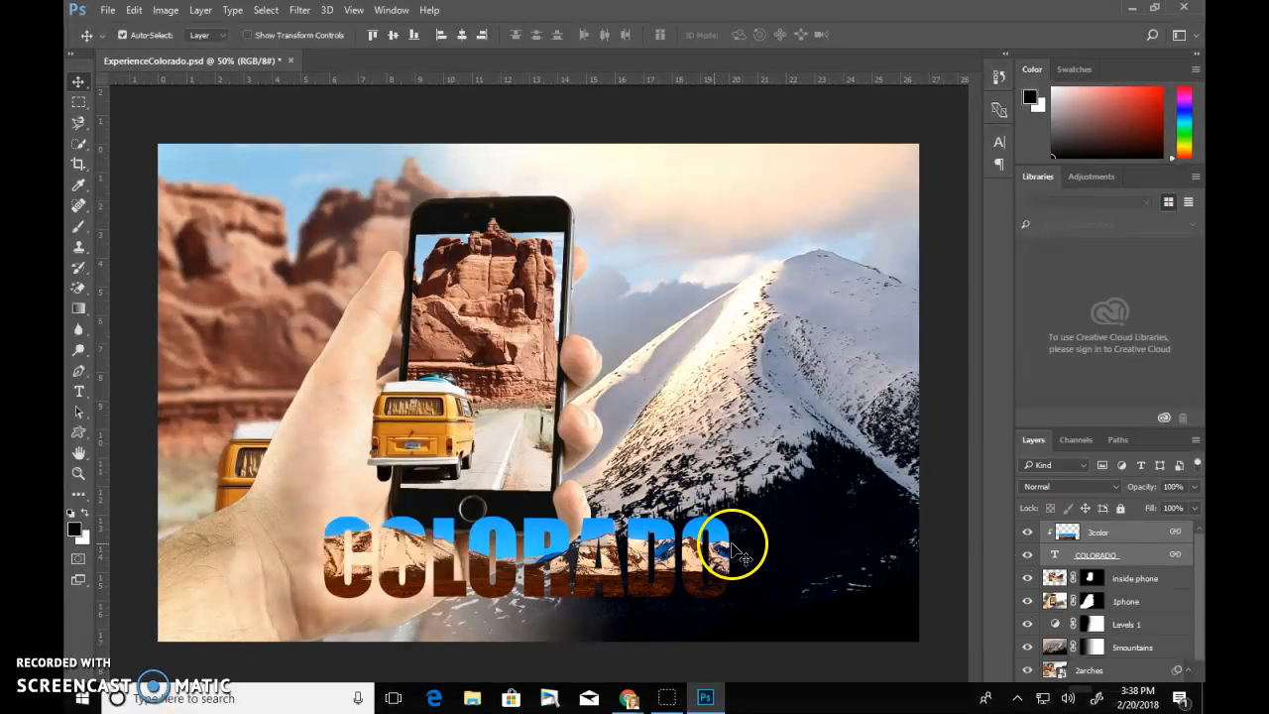
- Reduce the Photoshop window from full screen and move it up so its whole lower edge is accessible
click(1100, 556)
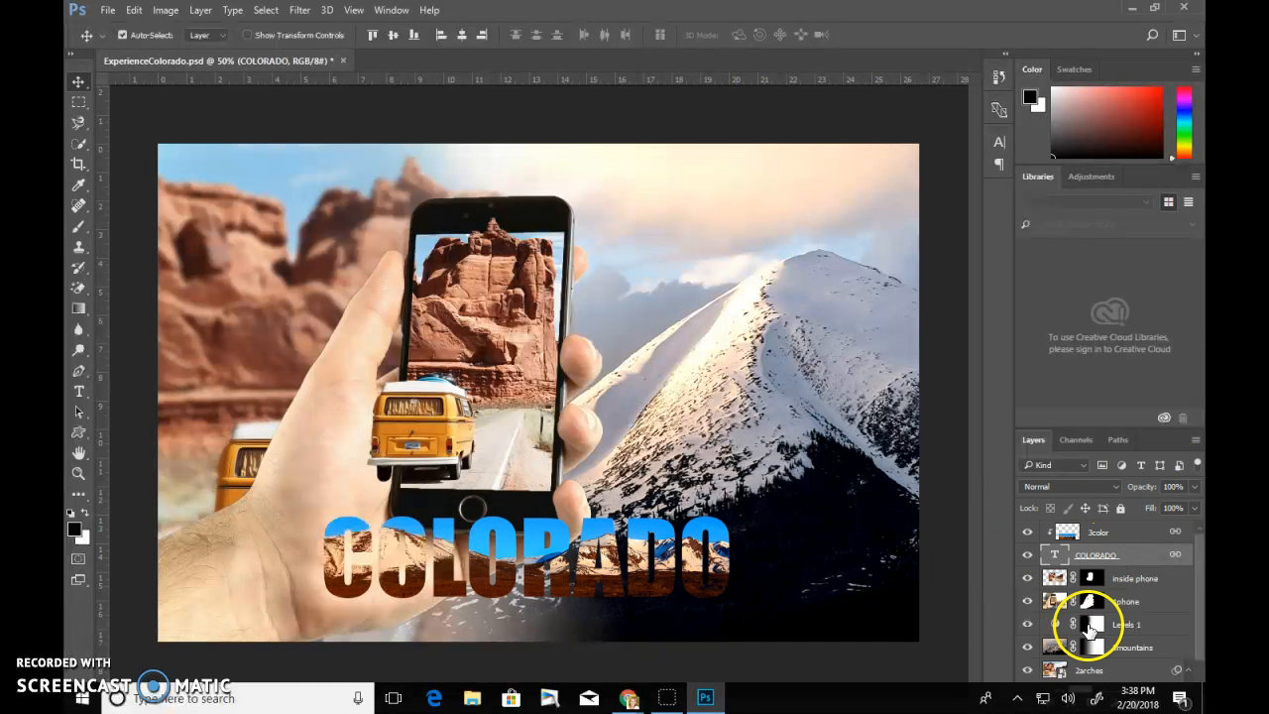
right_click(831, 700)
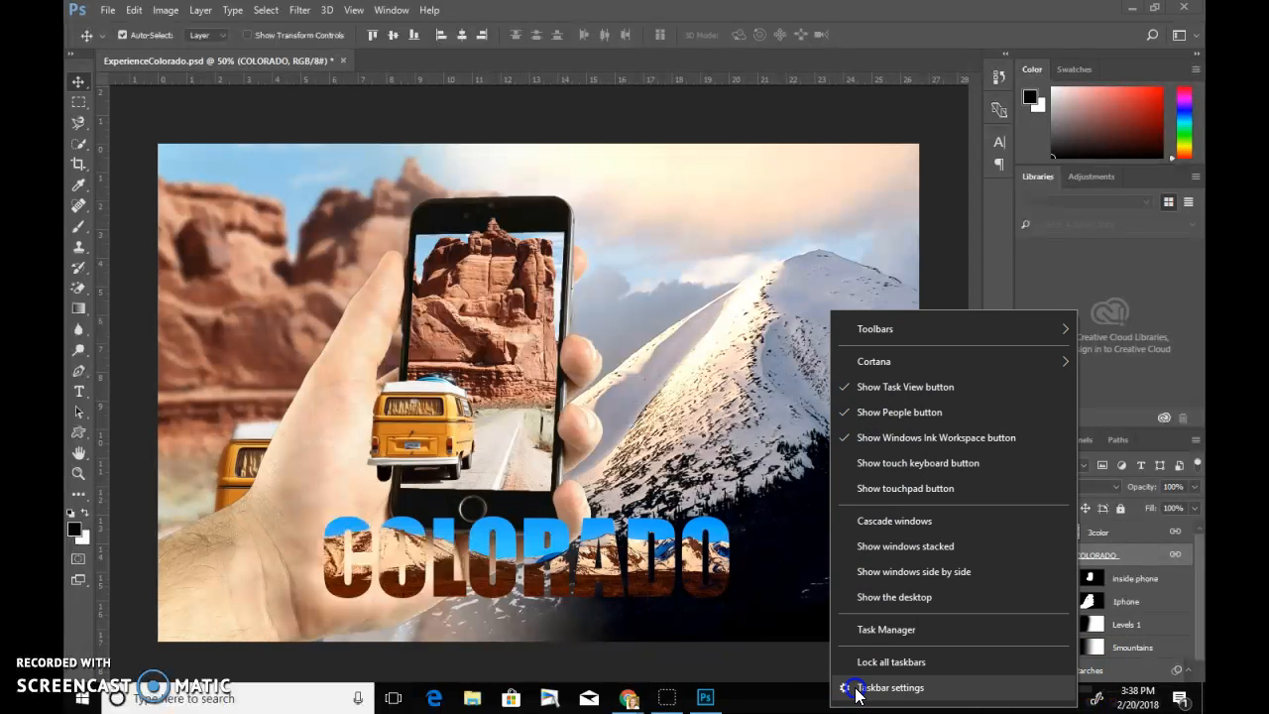
click(858, 688)
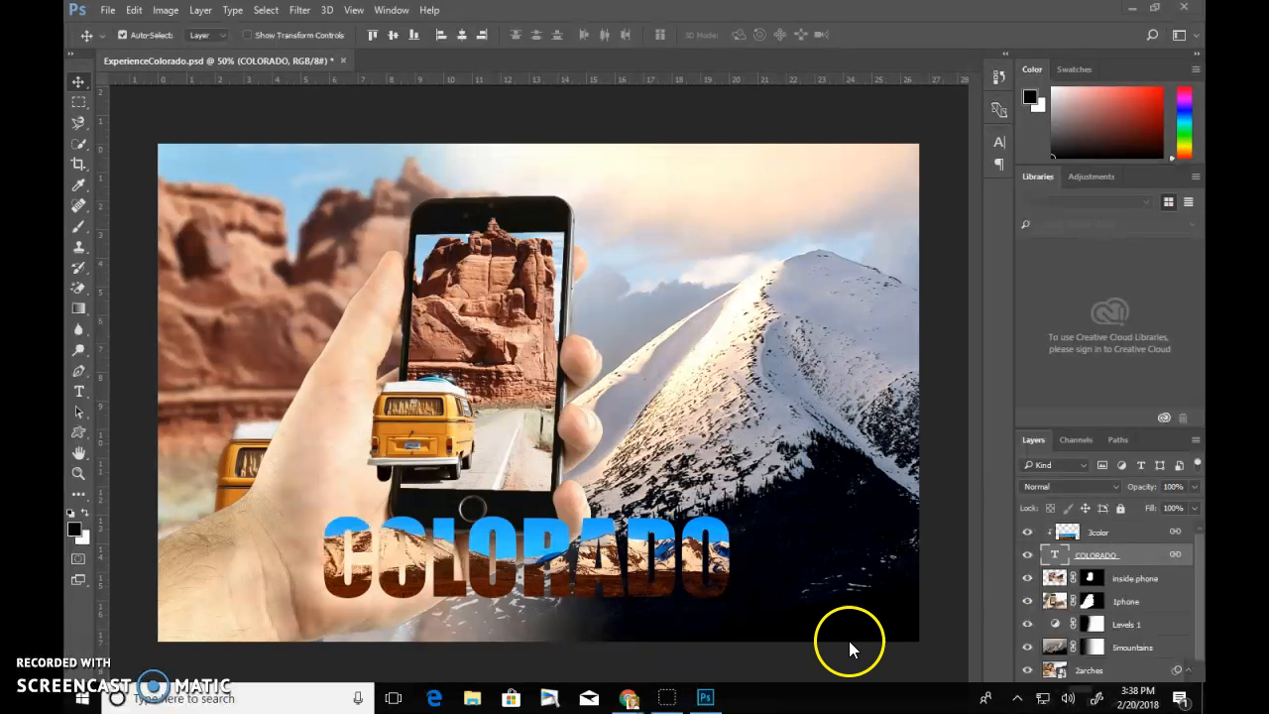
click(831, 667)
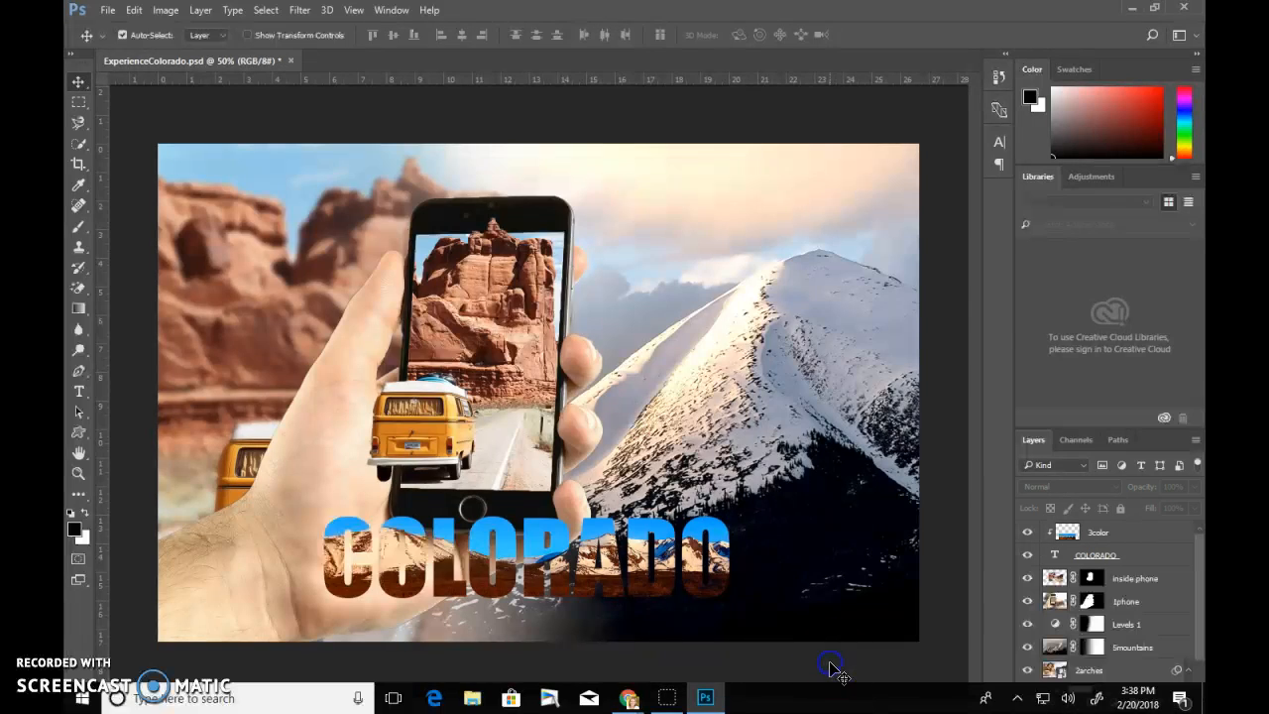
click(1153, 8)
drag(872, 50, 856, 11)
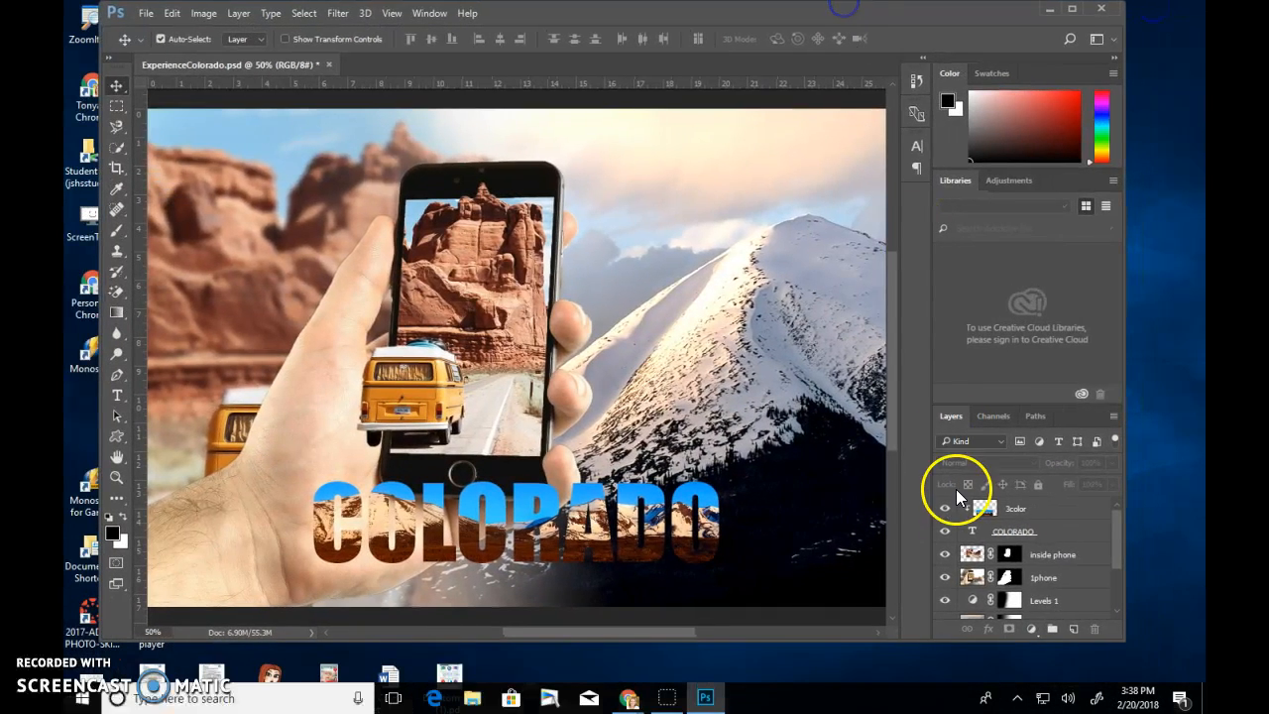
- Add a white Stroke effect to the COLORADO text layer with size 5 px and position Inside
click(1009, 532)
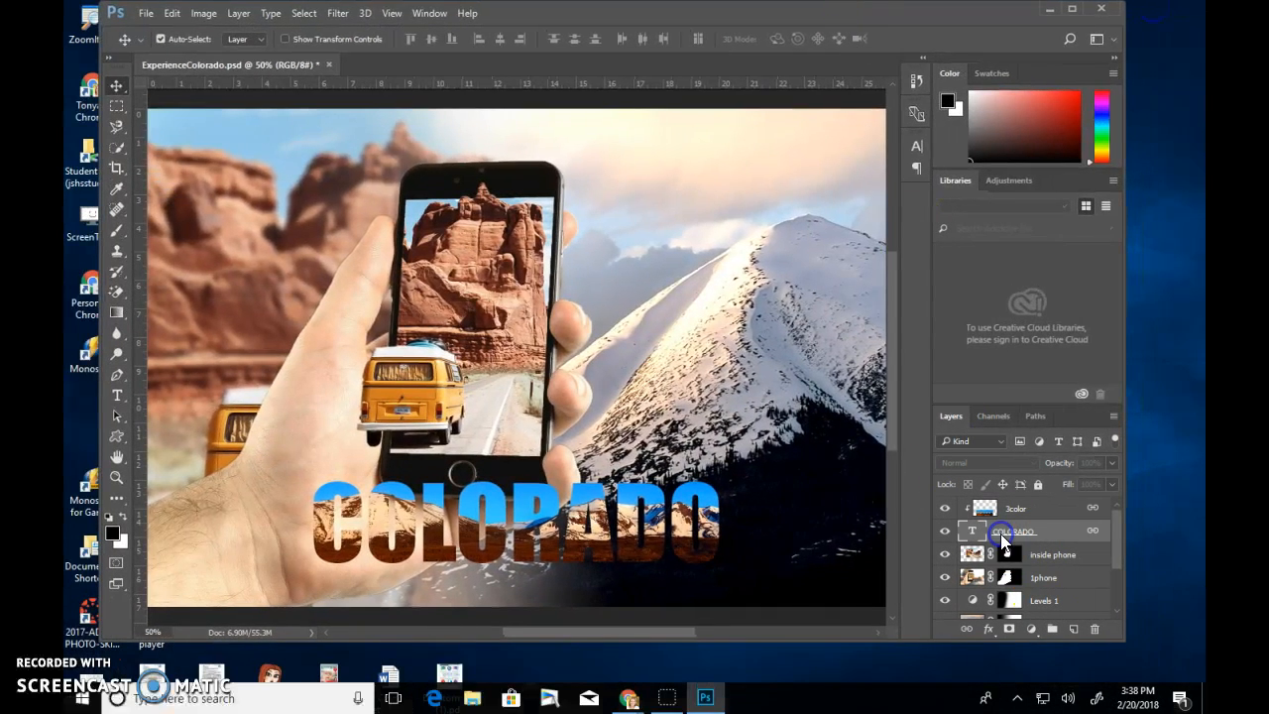
click(990, 632)
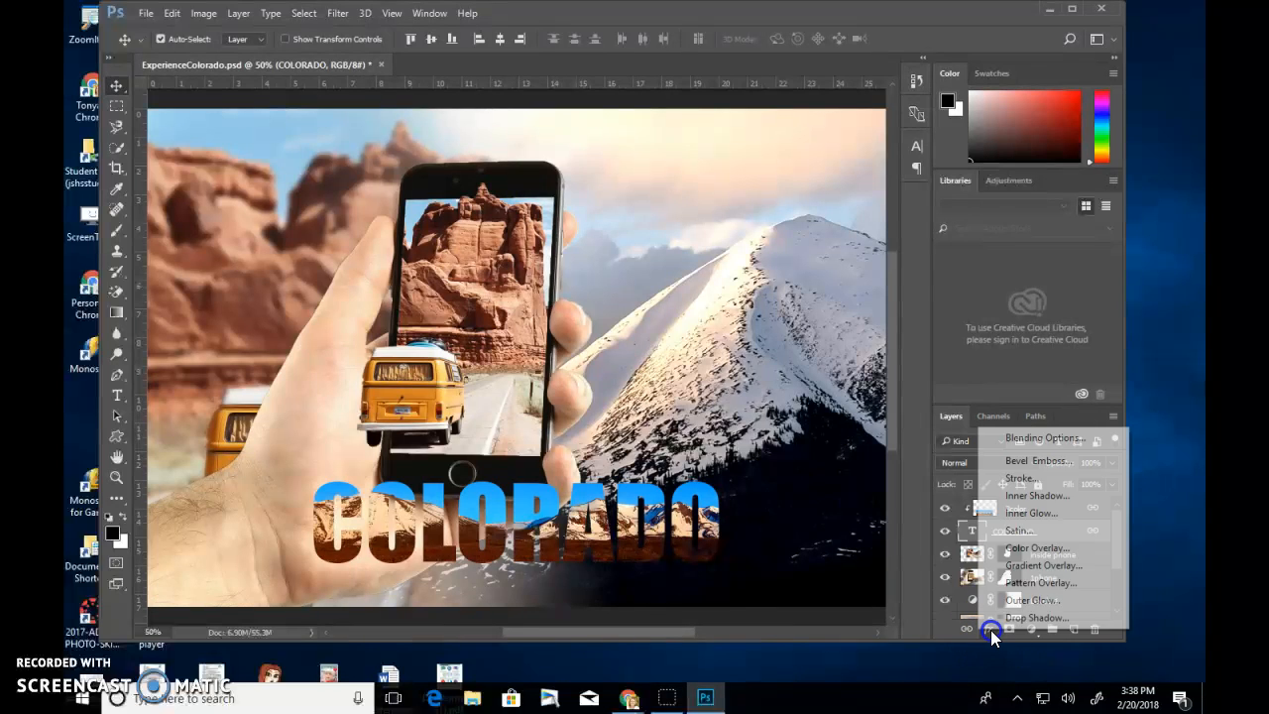
click(1011, 480)
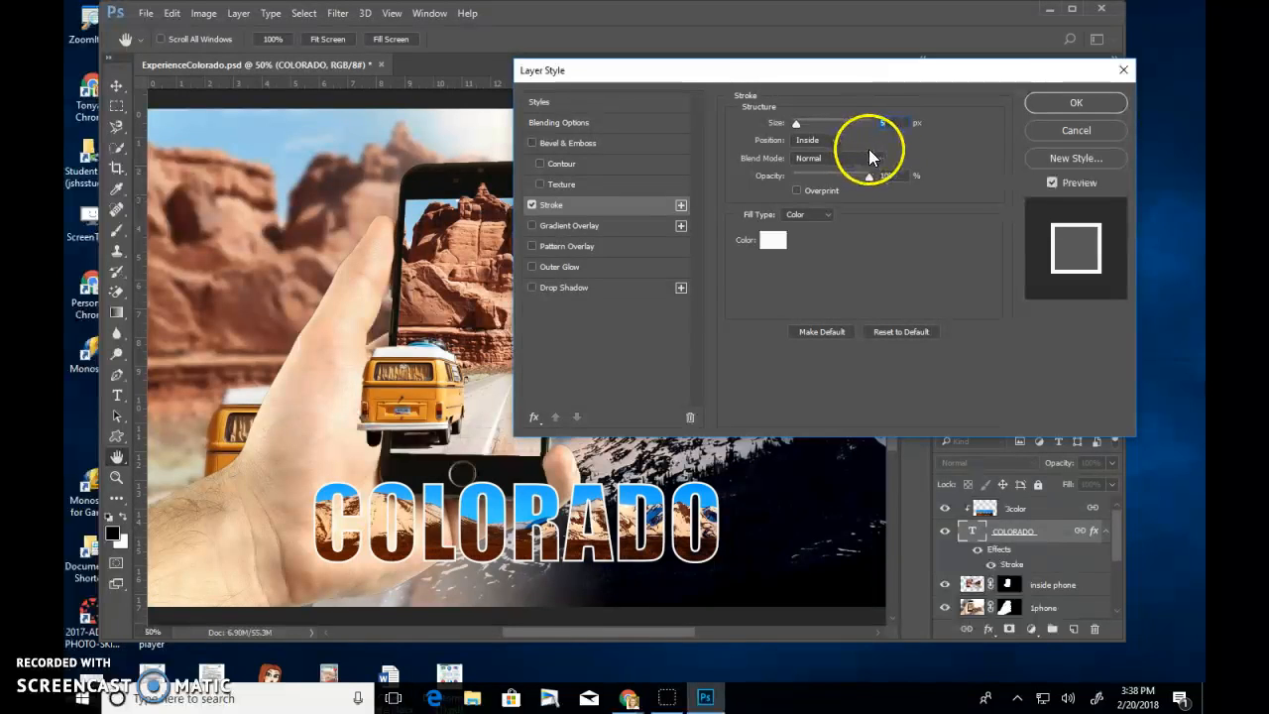
drag(795, 122, 795, 124)
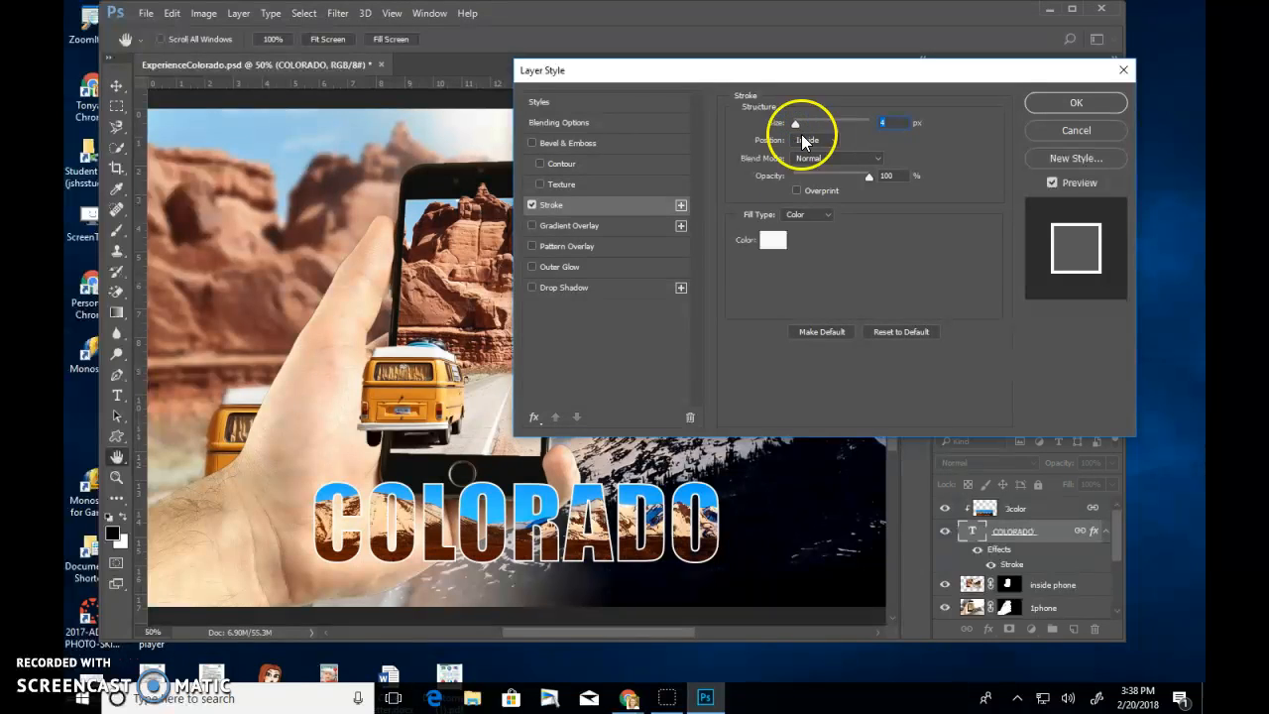
click(810, 139)
drag(794, 124, 796, 126)
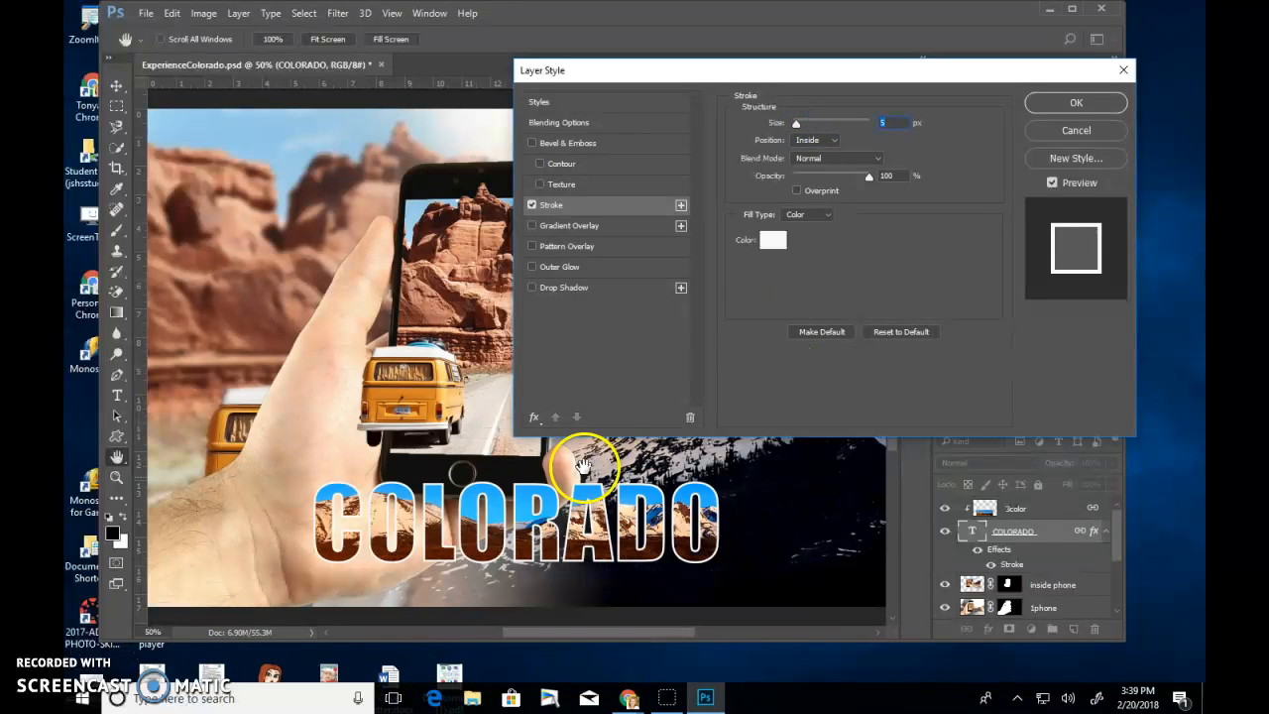
click(1077, 103)
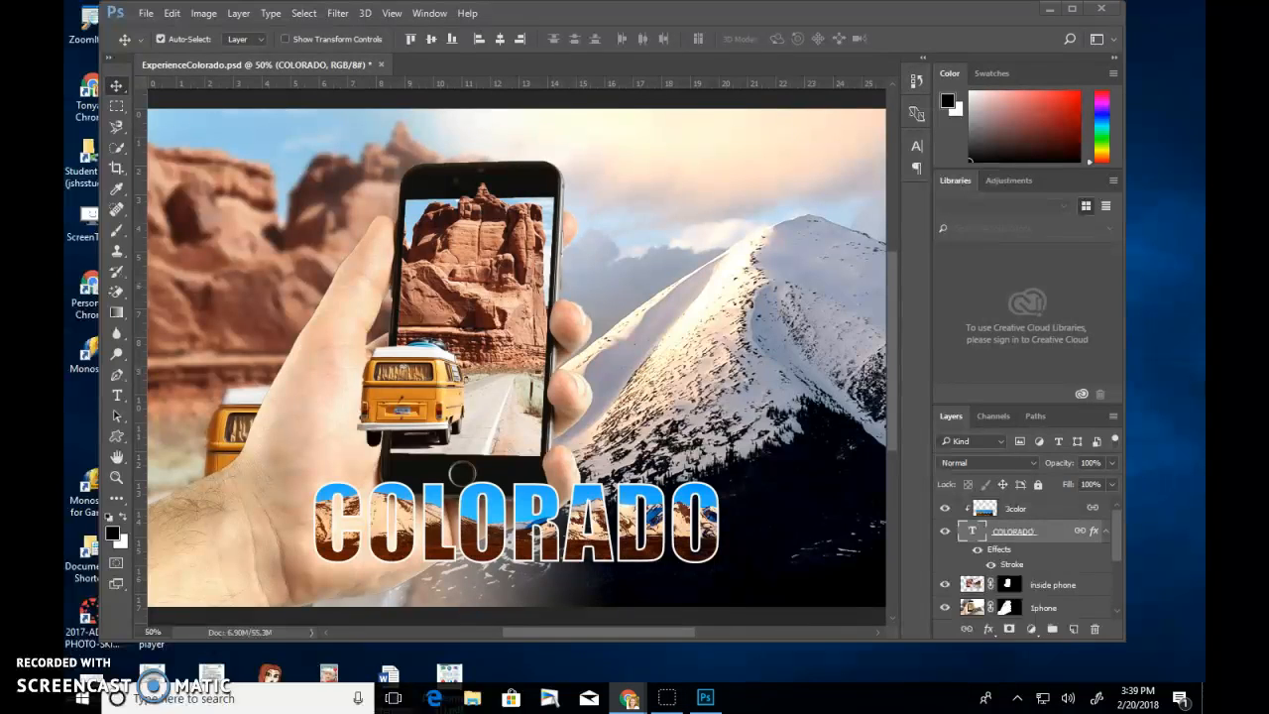
click(1006, 565)
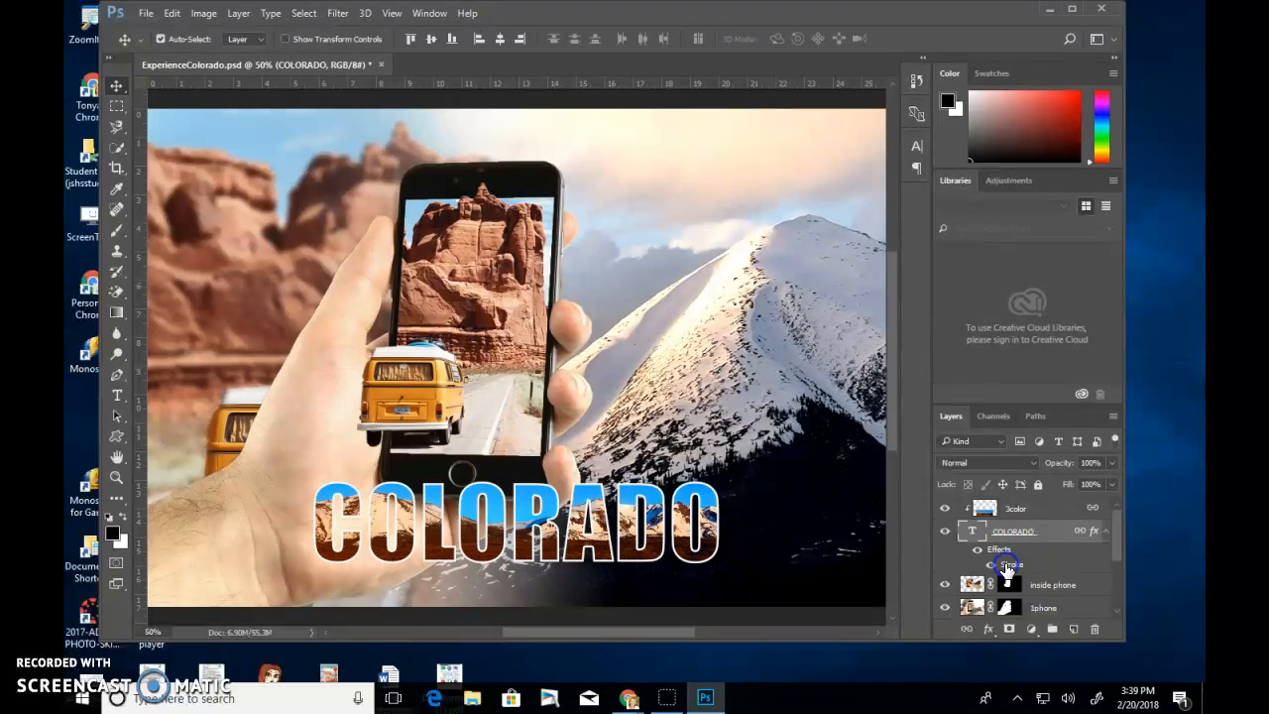
- Review the Stroke settings of the COLORADO text layer and accept them
double_click(1007, 565)
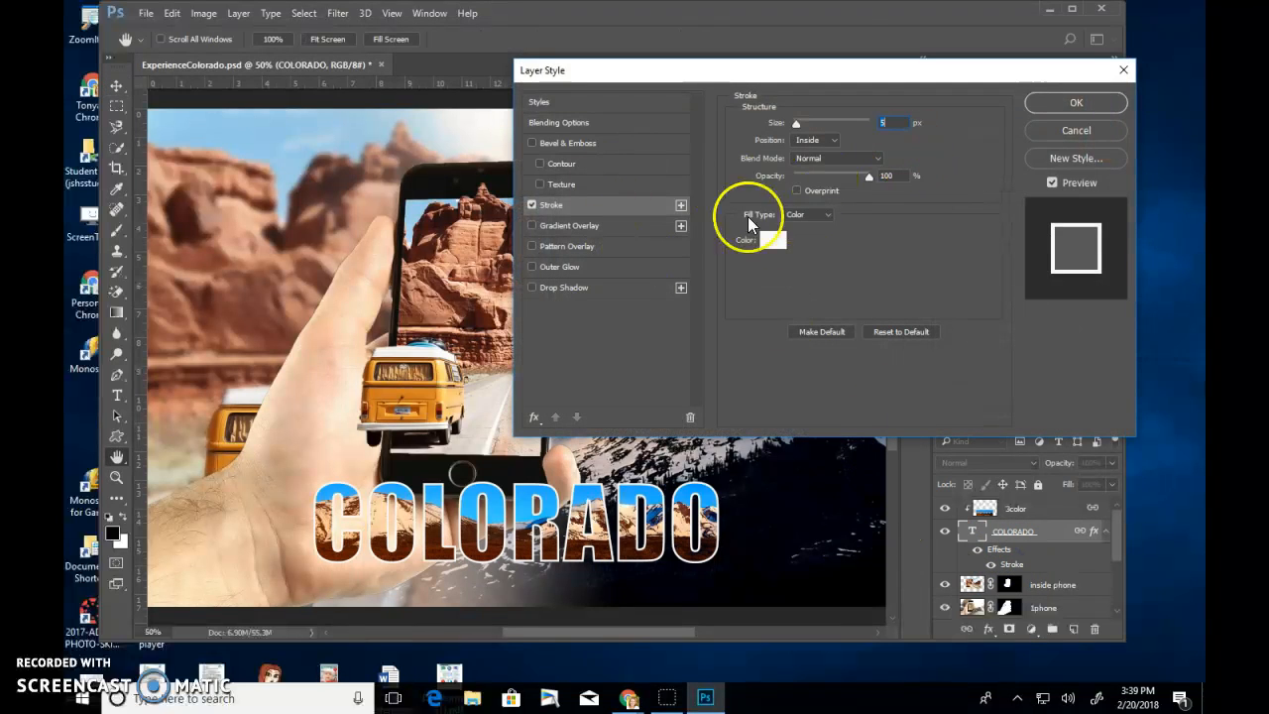
click(1057, 105)
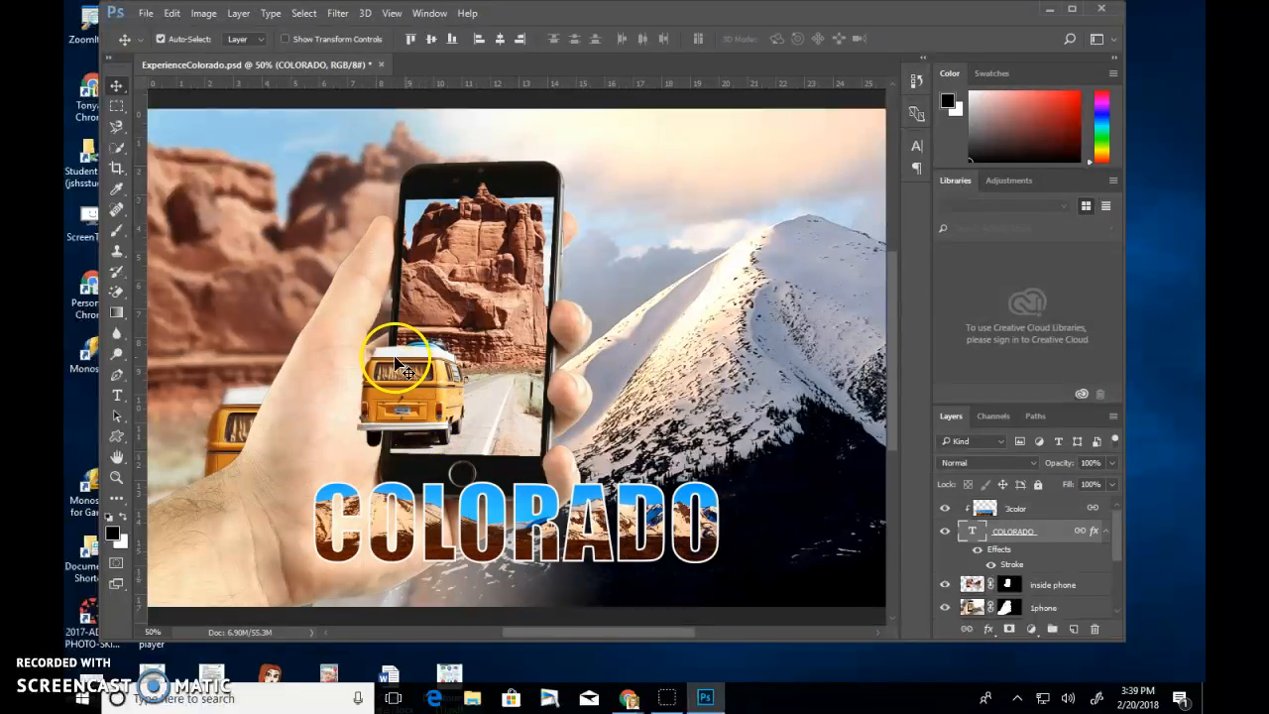
- Open the photo 4hot-air-balloon-1273564_1920.jpg from the colorado folder
click(145, 14)
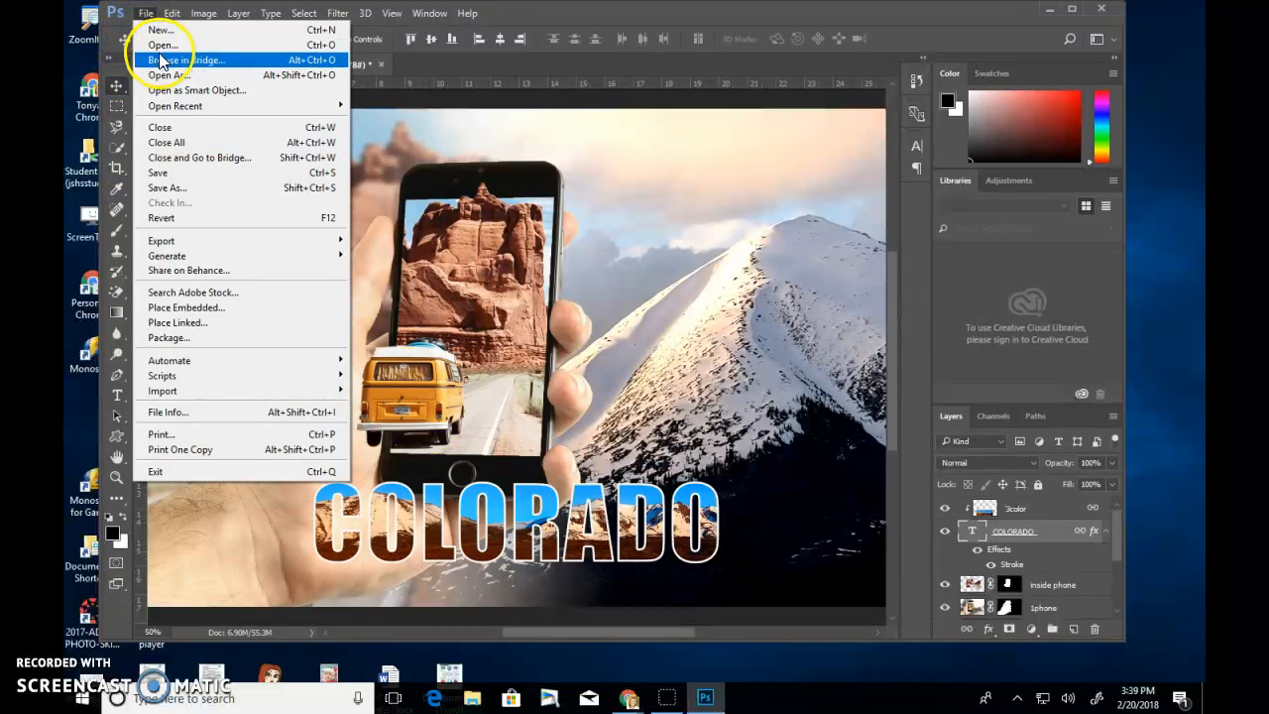
click(154, 45)
click(275, 162)
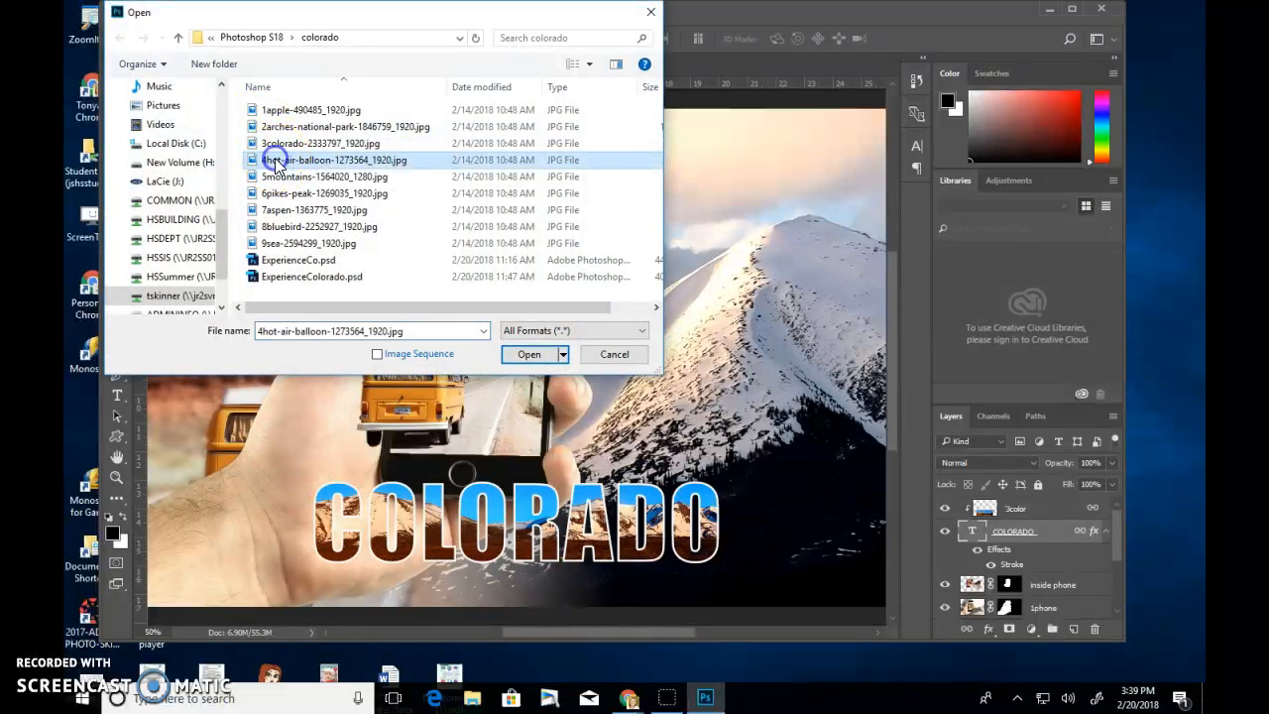
click(529, 354)
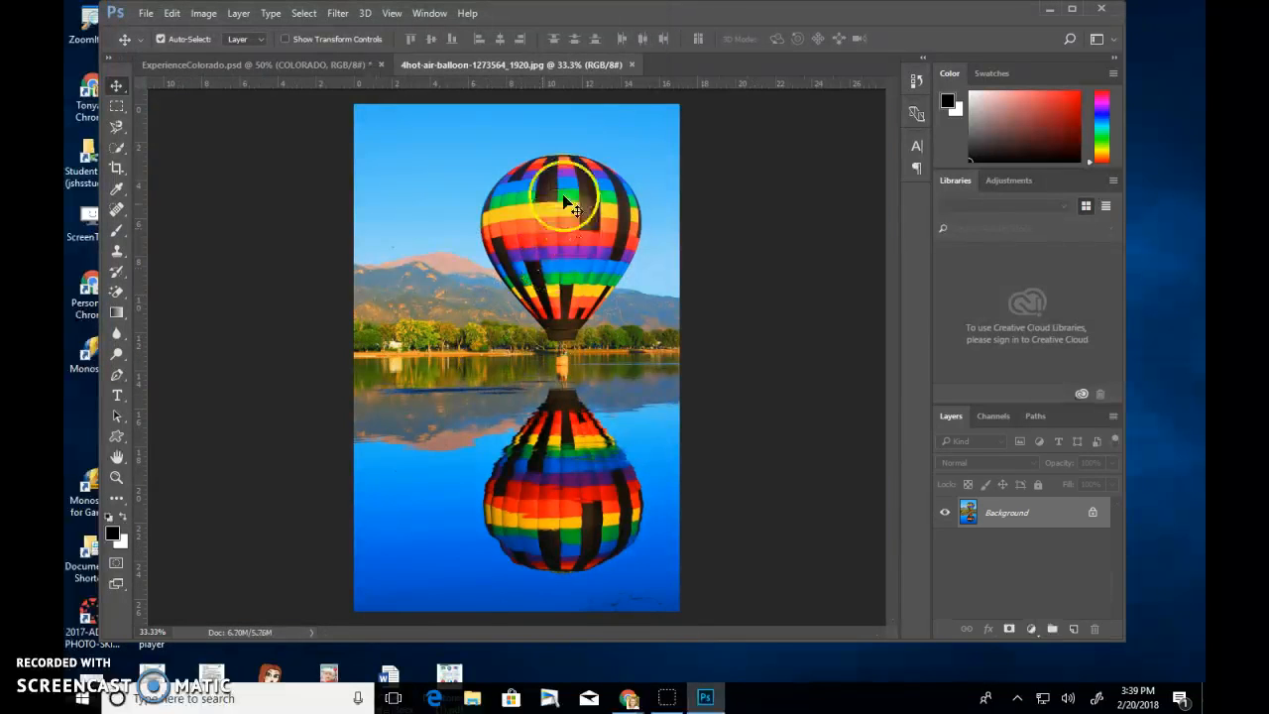
- Select the upright balloon and its basket with a rectangular marquee, leaving out the reflection in the water
click(116, 477)
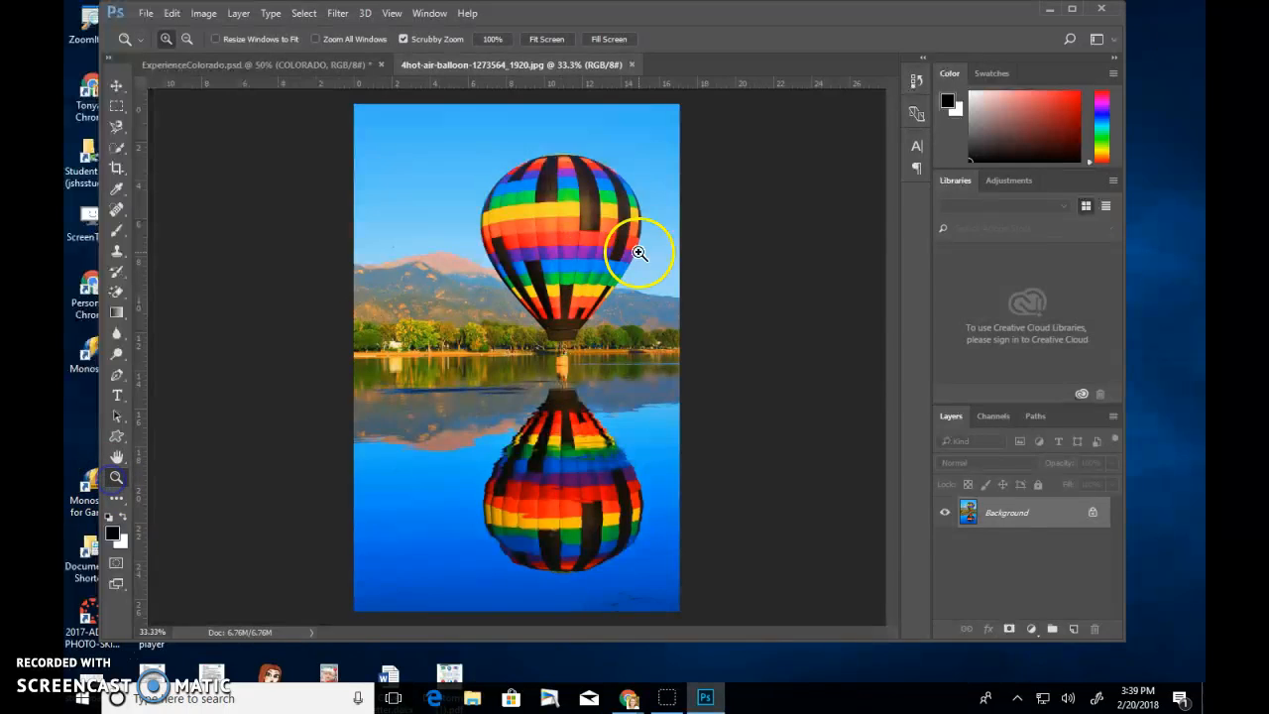
click(638, 253)
click(614, 244)
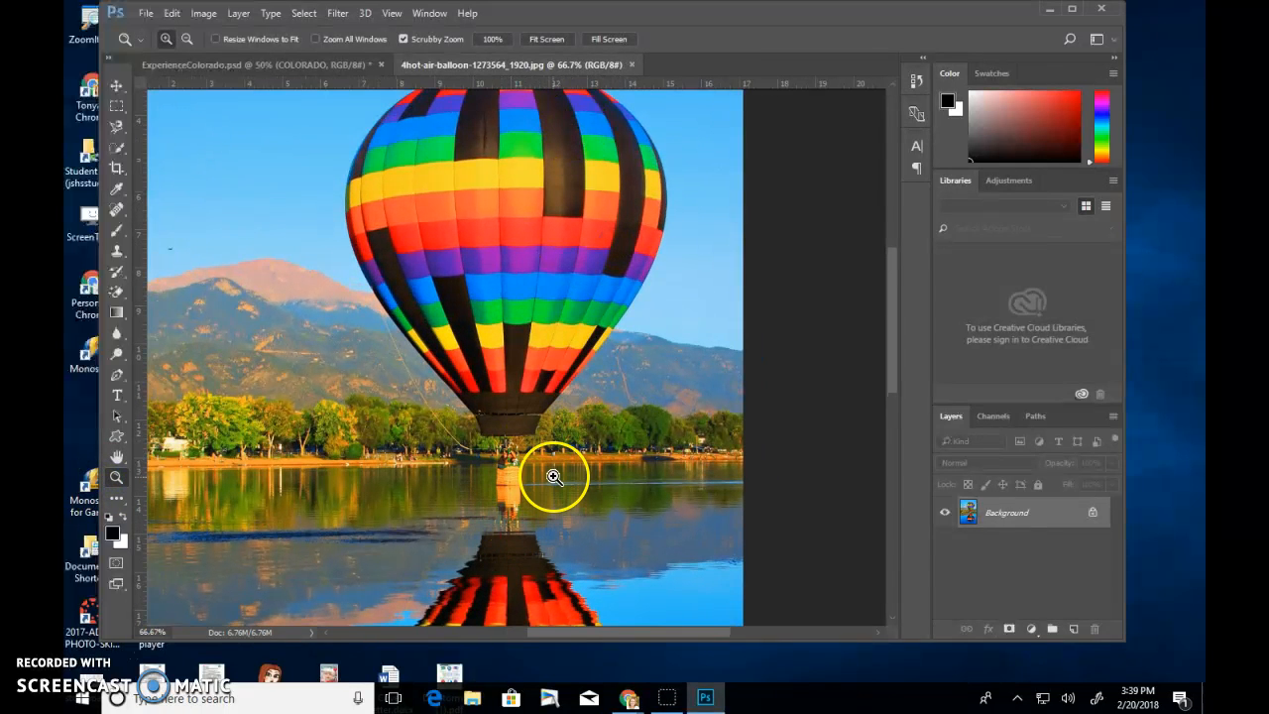
scroll(553, 477, up, 3)
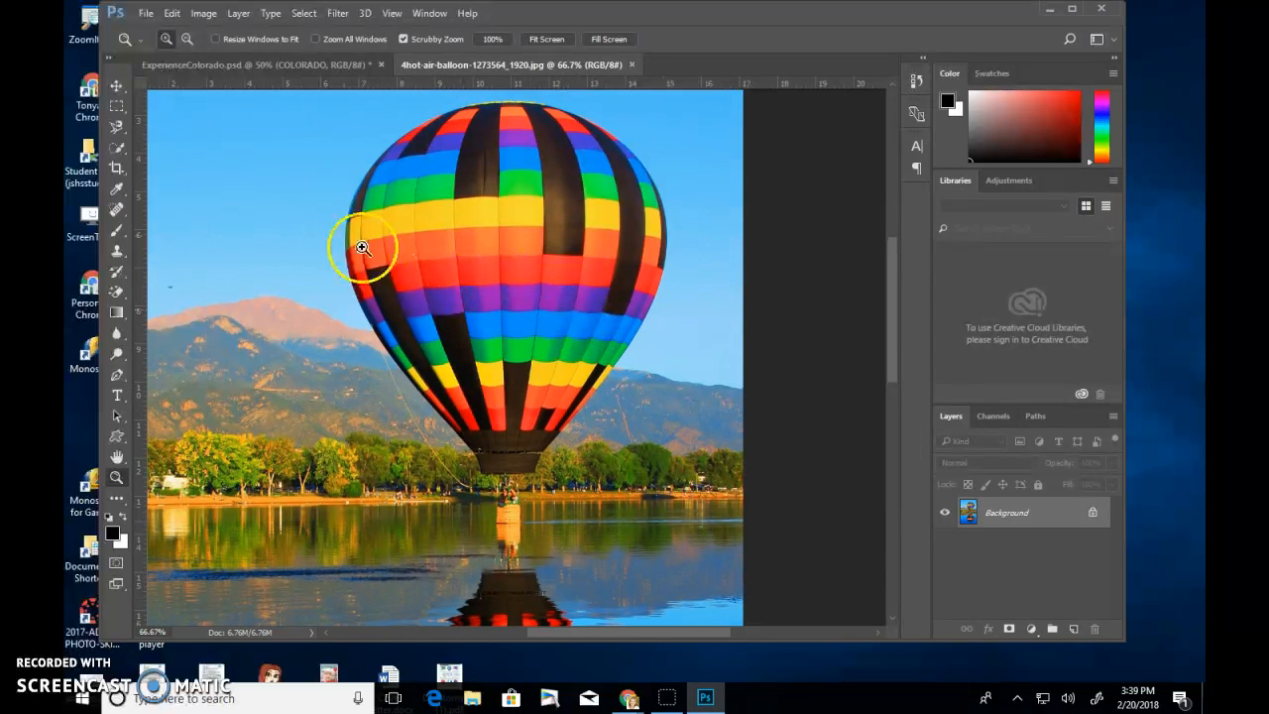
click(116, 105)
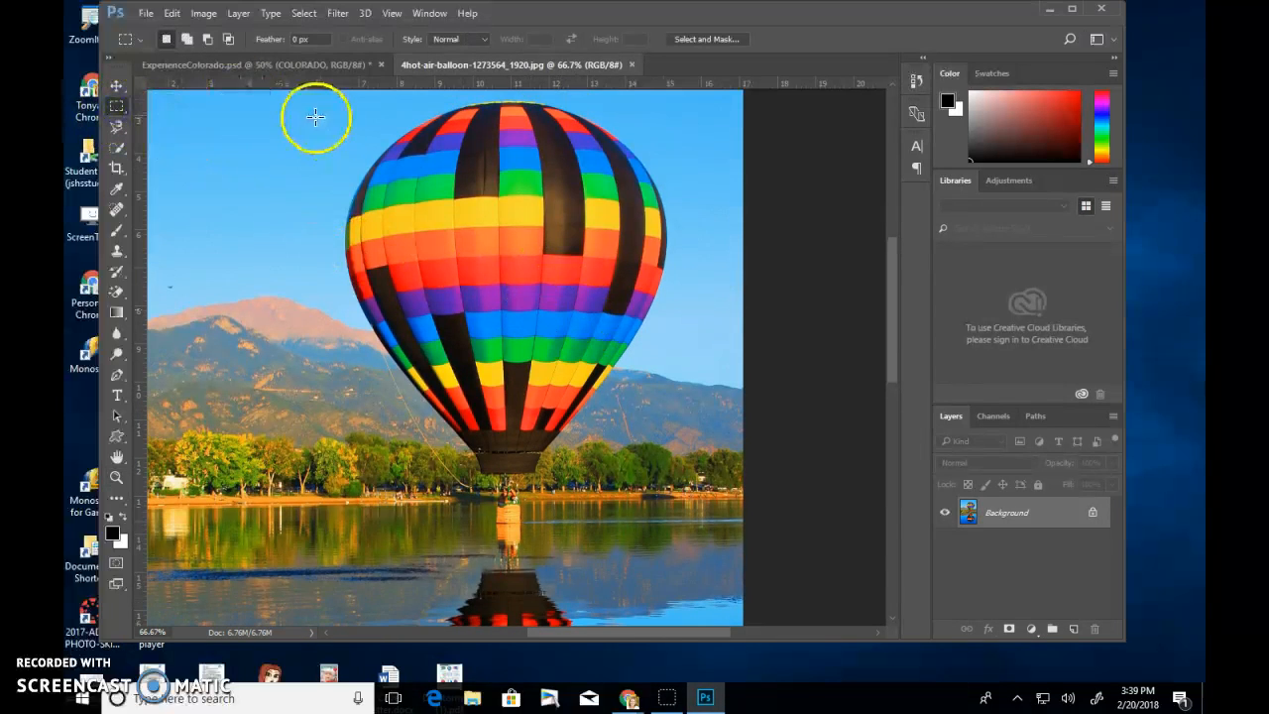
drag(330, 100, 680, 526)
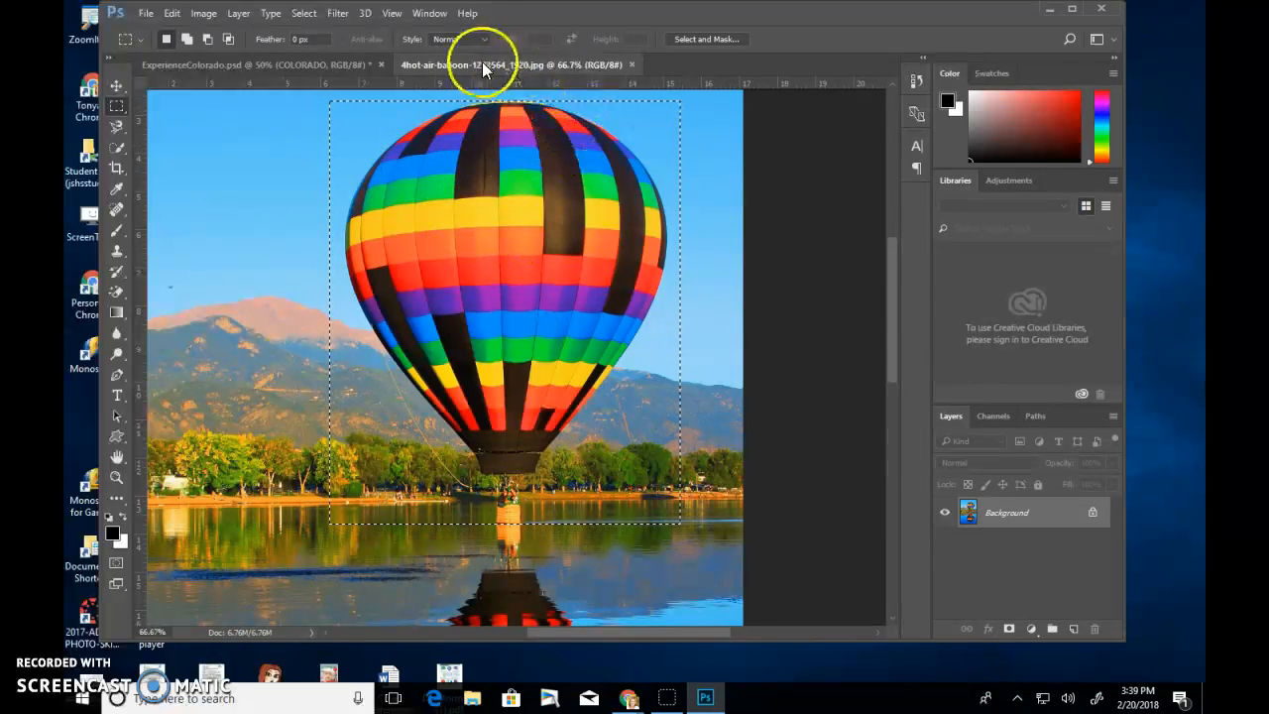
- Float the balloon photo's window, move the selected area into ExperienceColorado.psd and dock the window back as a tab
drag(478, 61, 570, 144)
click(116, 85)
drag(801, 340, 326, 261)
drag(553, 150, 274, 71)
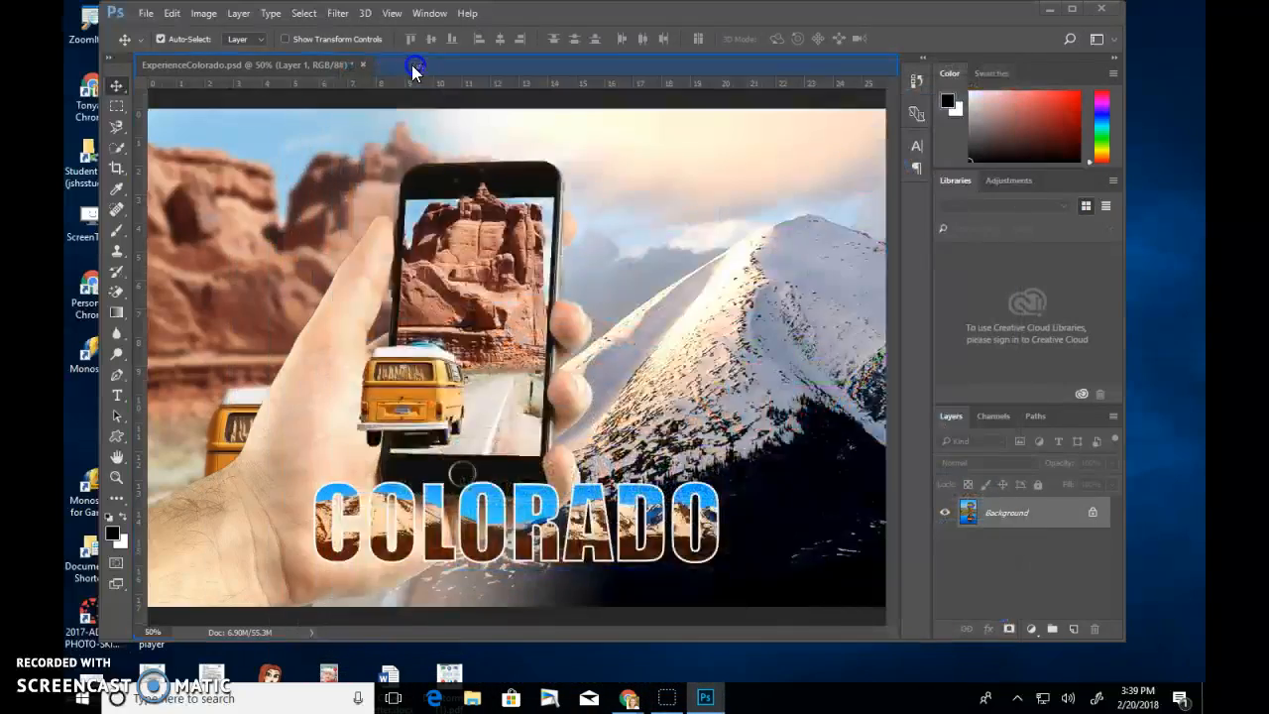
click(274, 75)
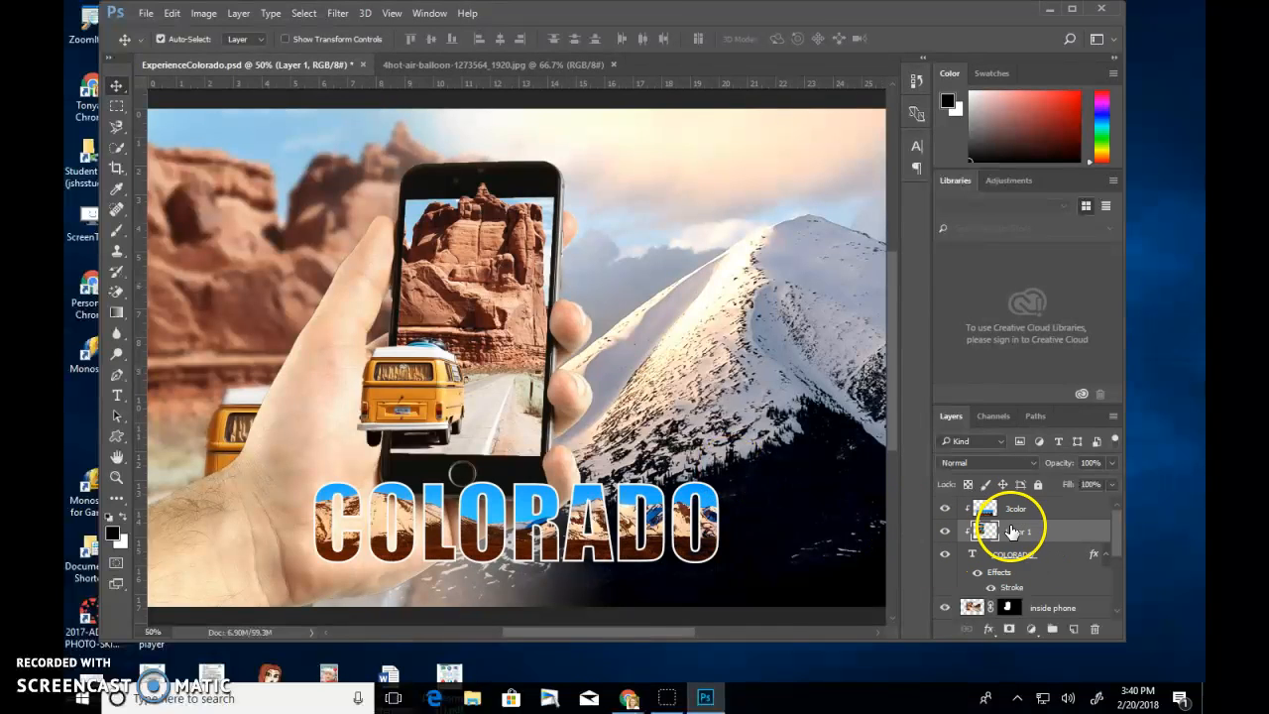
- Rename the new balloon layer as 4balloon
click(946, 510)
click(946, 511)
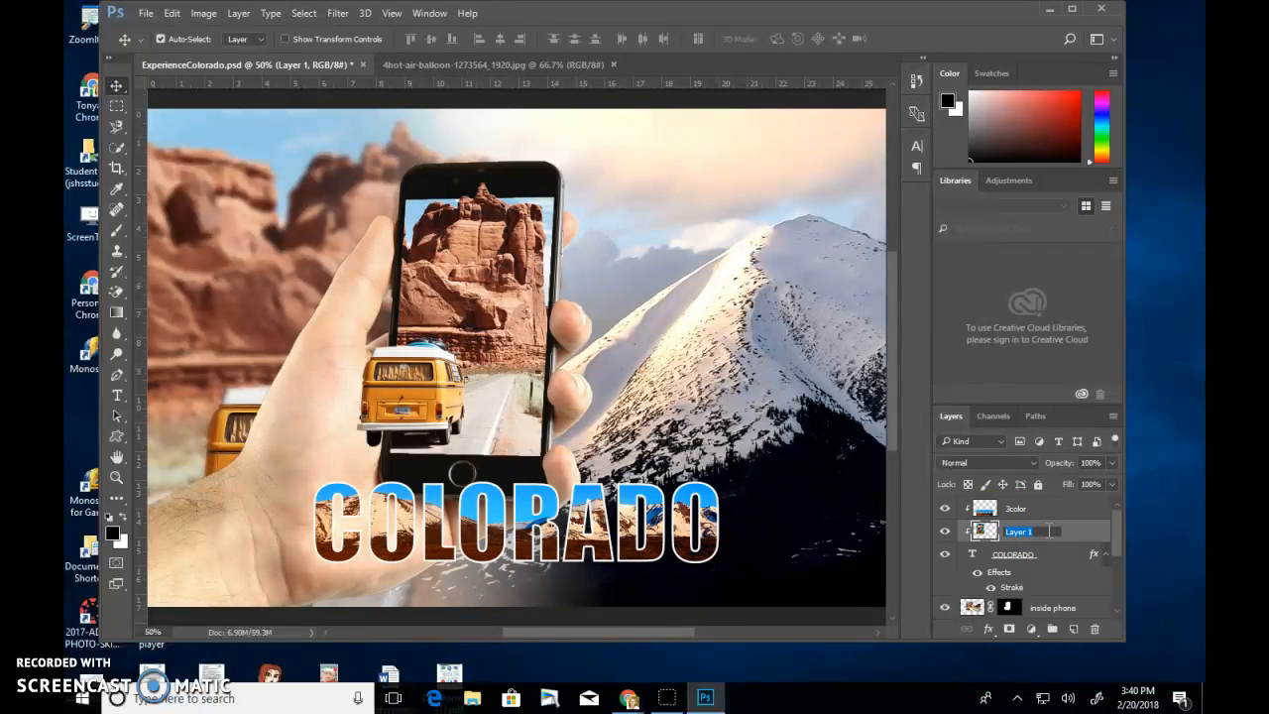
text(n)
key(Return)
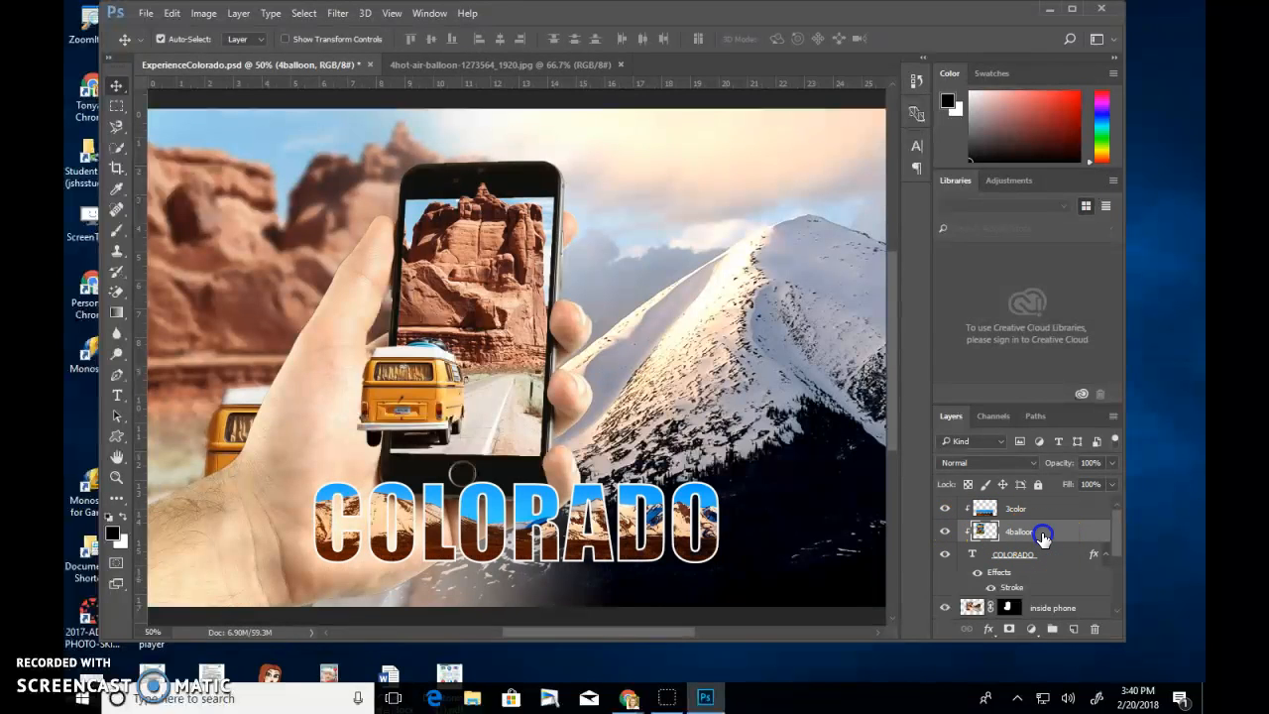
- Move the 4balloon layer above the 3color layer and release it from the clipping mask
drag(1089, 534, 1078, 510)
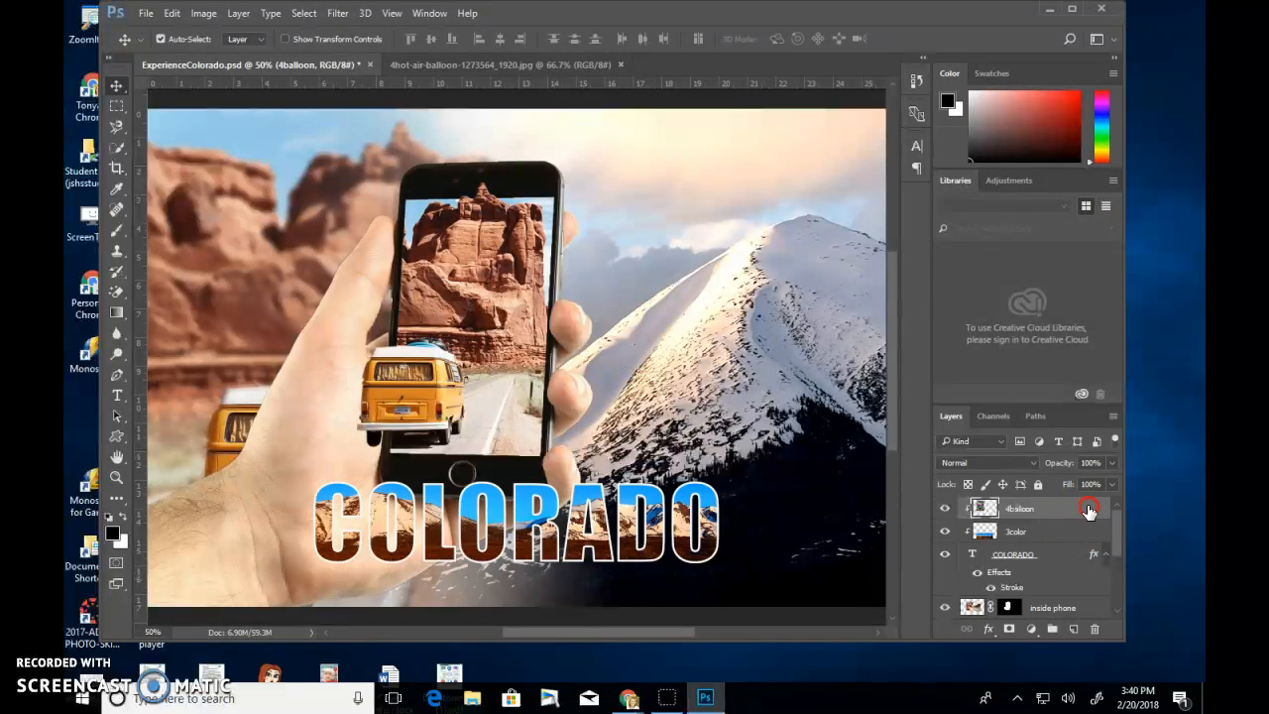
right_click(1088, 510)
click(855, 414)
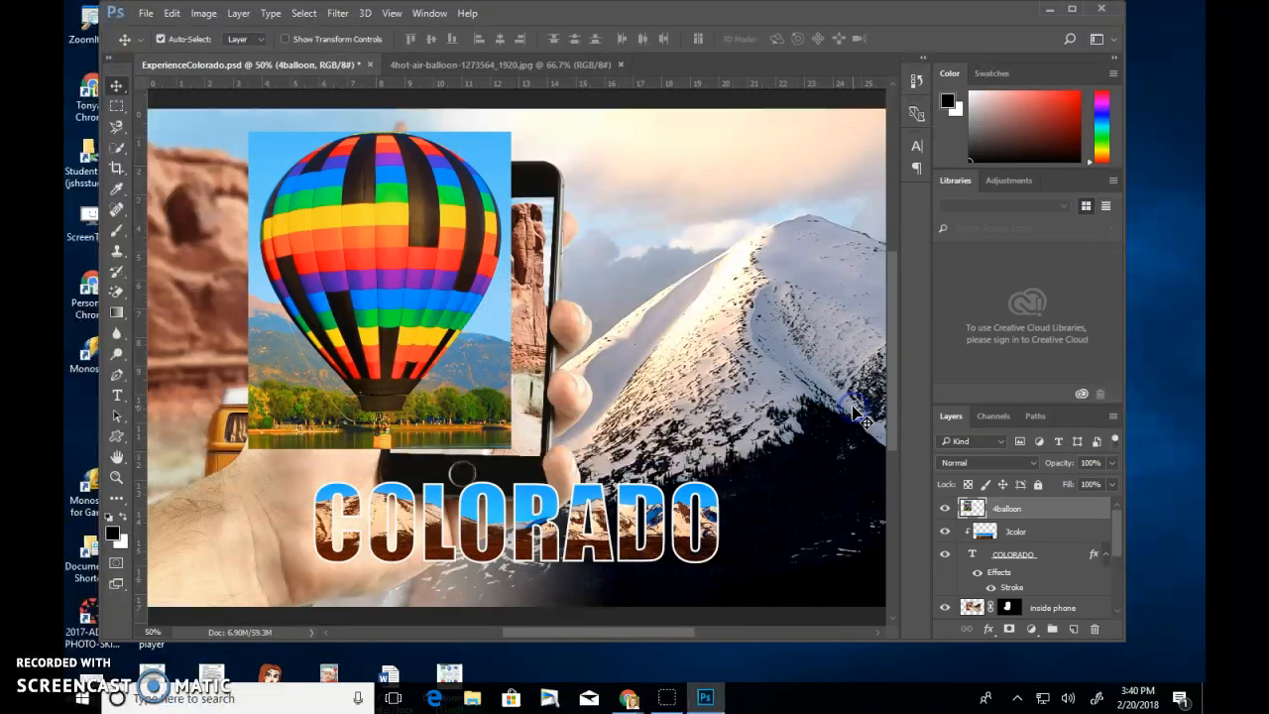
- Move the 4balloon image away from the phone and over the snowy mountain and sky
click(1038, 532)
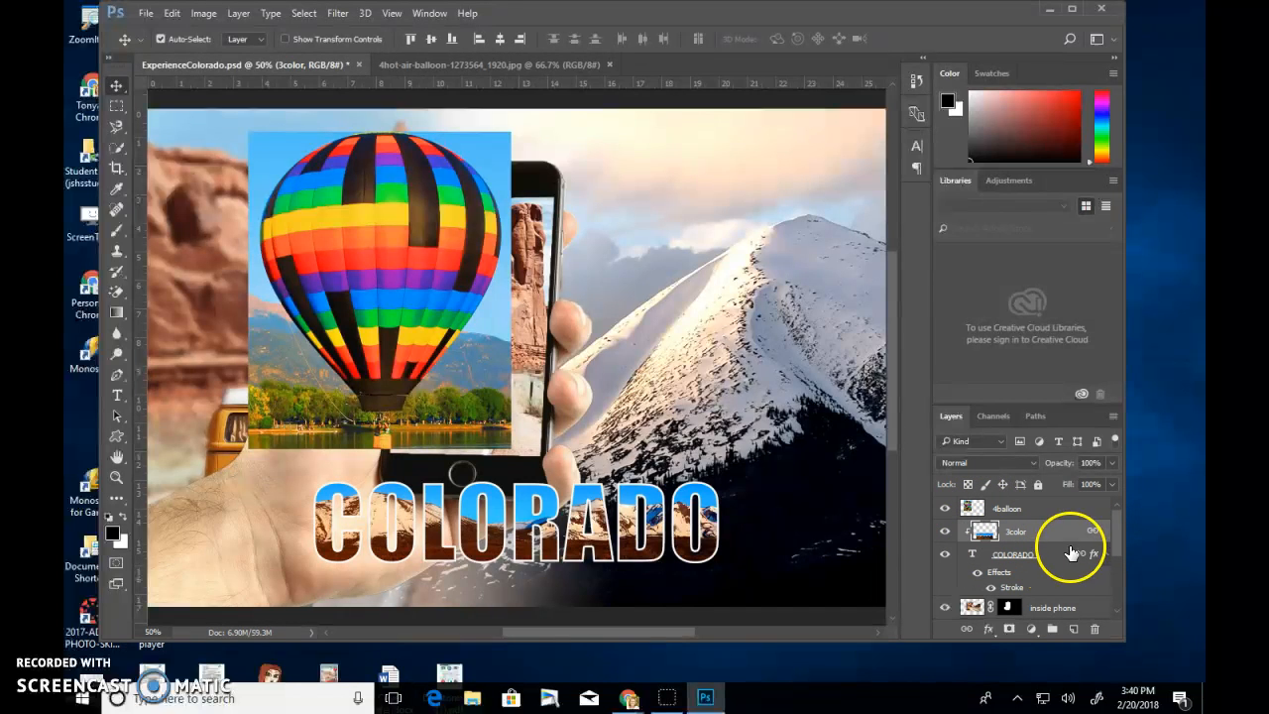
click(1017, 508)
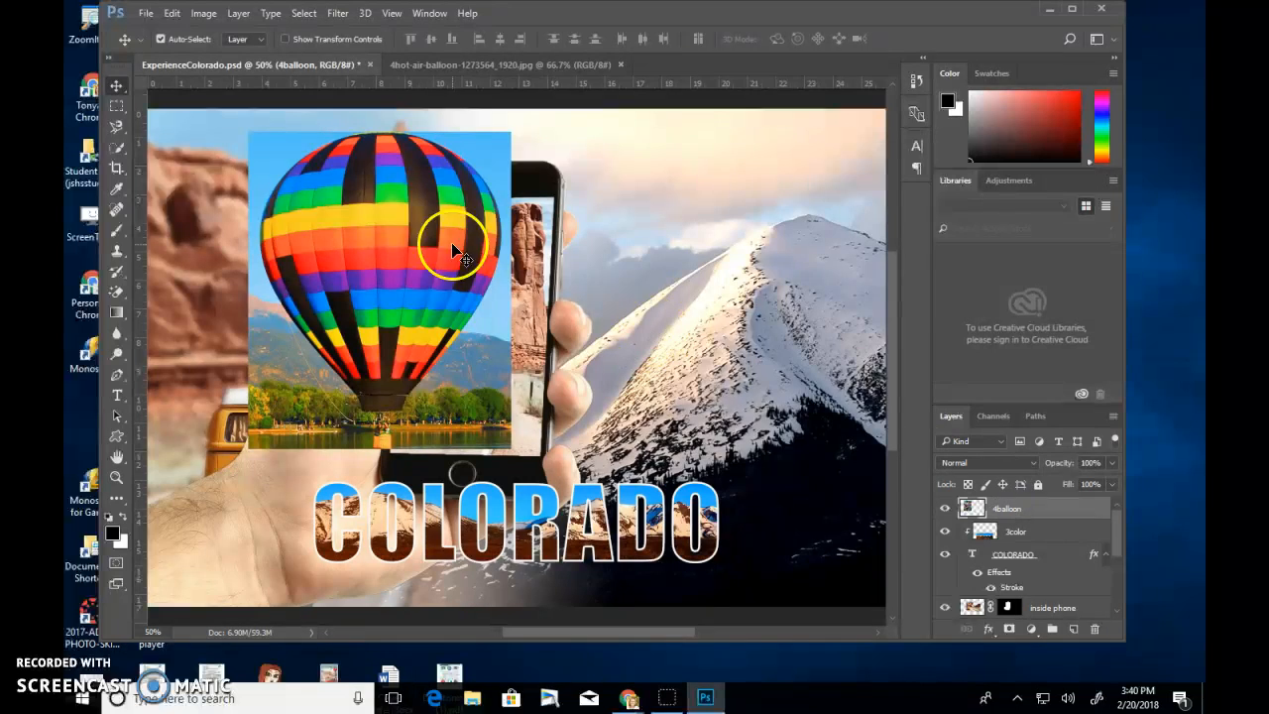
drag(406, 255, 752, 254)
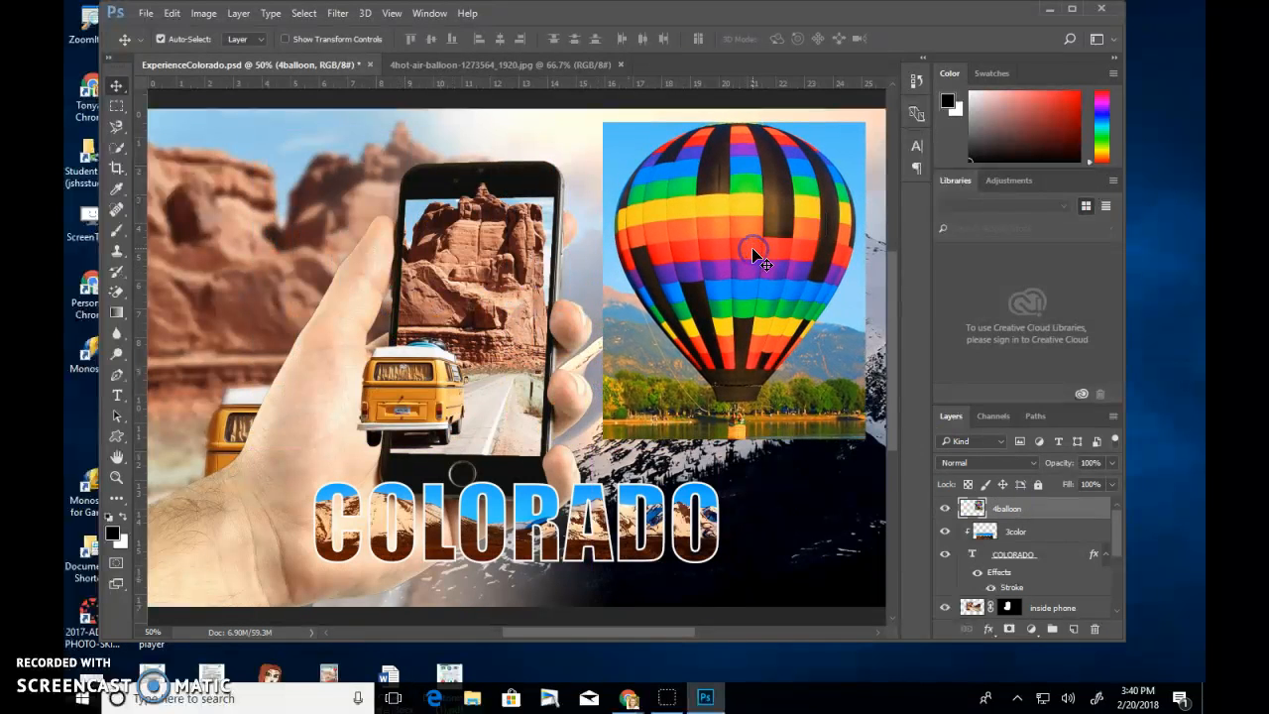
- Extend the Photoshop window downward and to the left for more room to work on the enlarged balloon
click(116, 476)
click(827, 302)
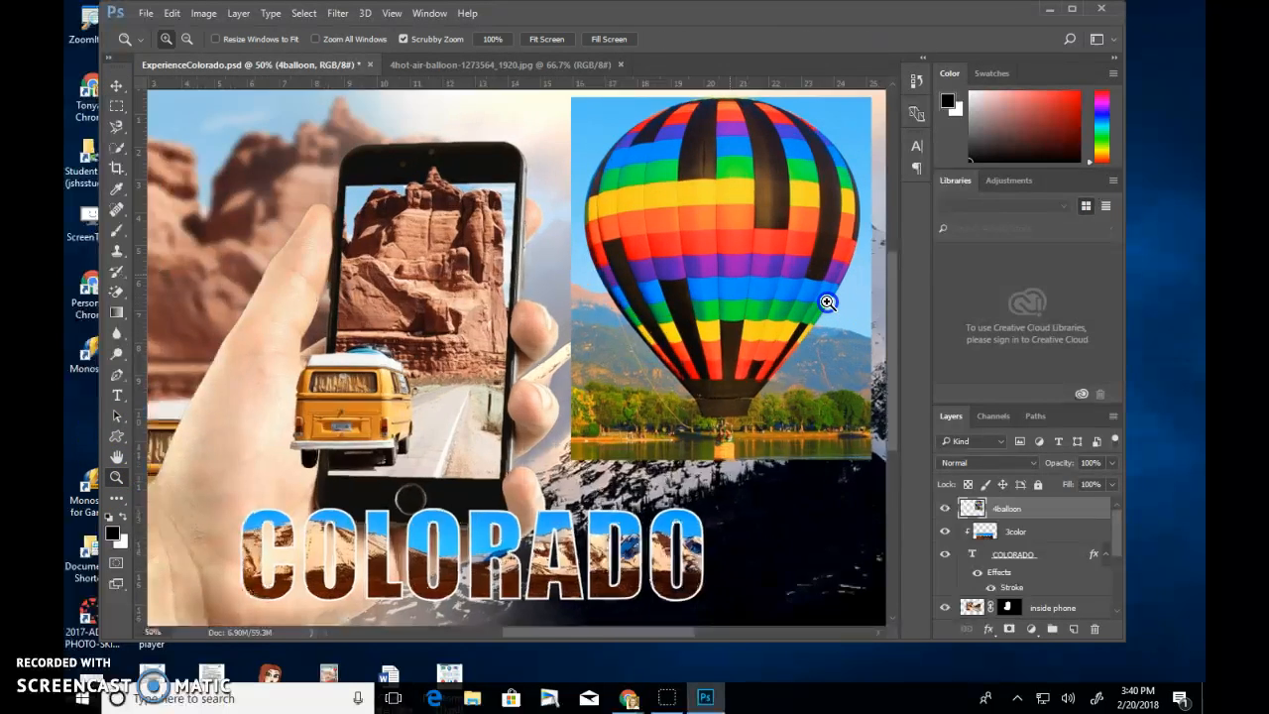
scroll(737, 586, up, 1)
drag(692, 635, 739, 676)
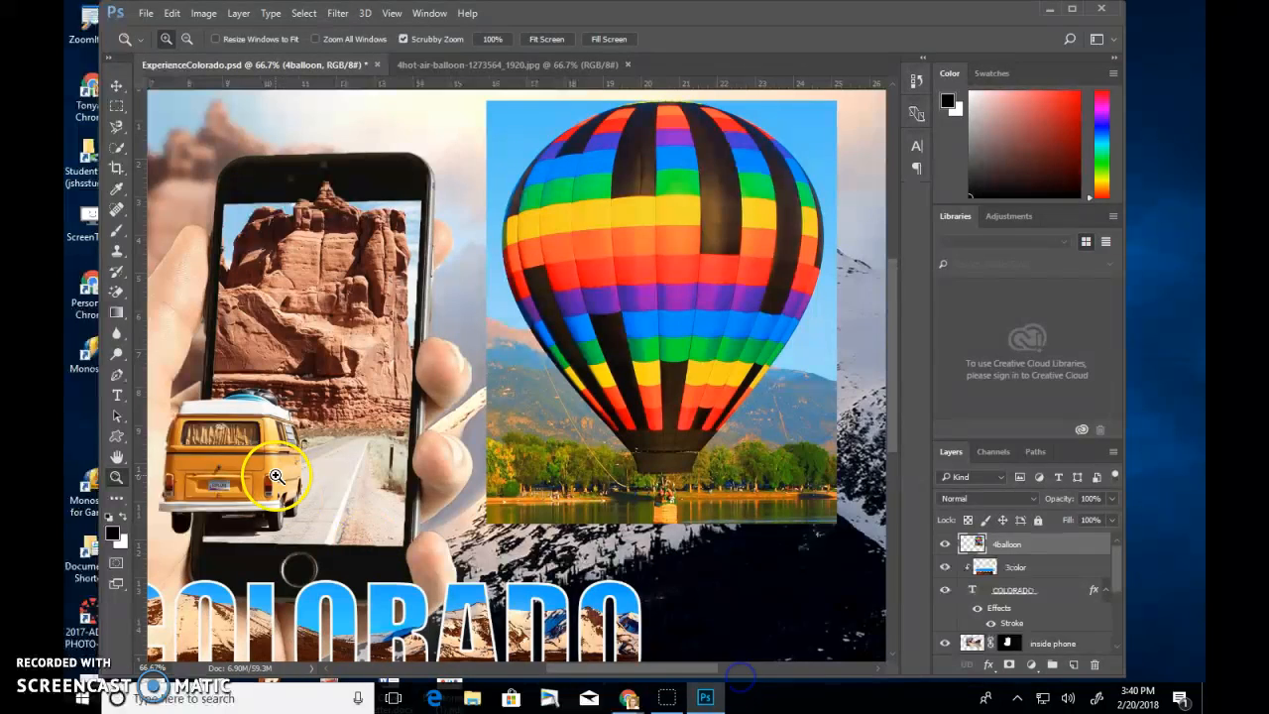
drag(100, 450, 68, 450)
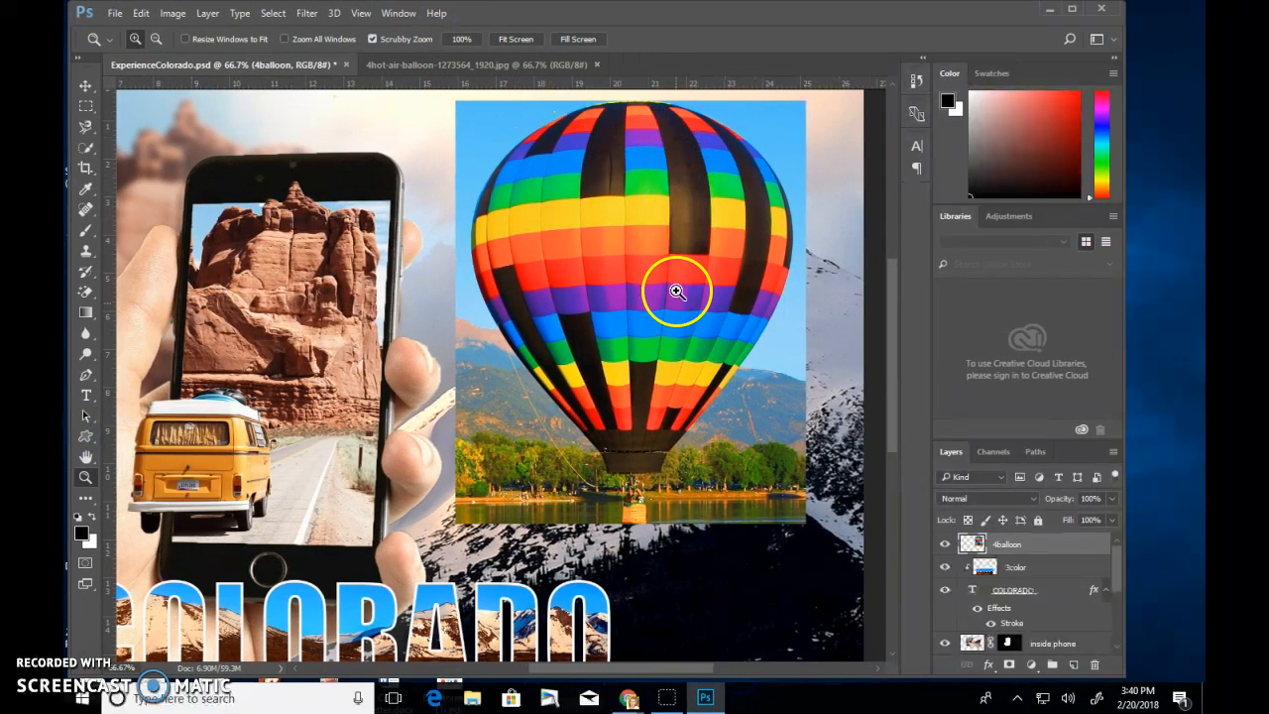
scroll(674, 290, up, 1)
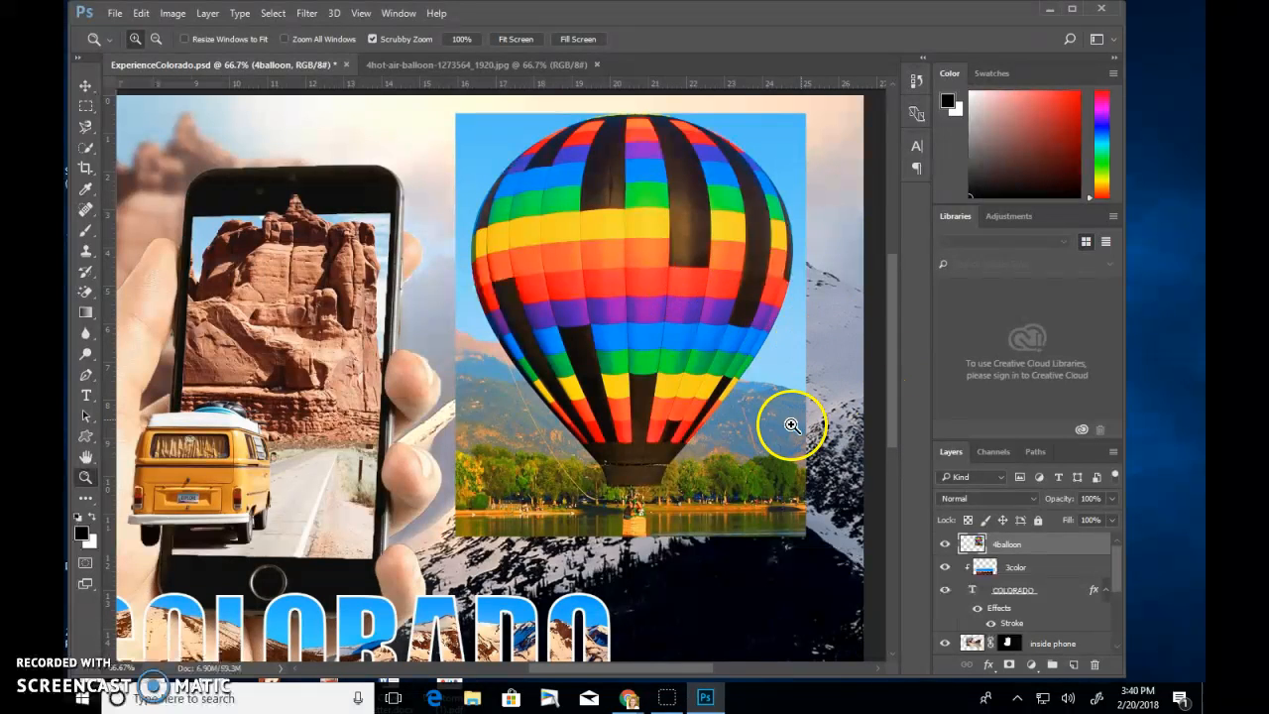
- Trace the balloon envelope down to its black skirt with the Magnetic Lasso, leaving out the basket, and close the selection at the crown
click(87, 128)
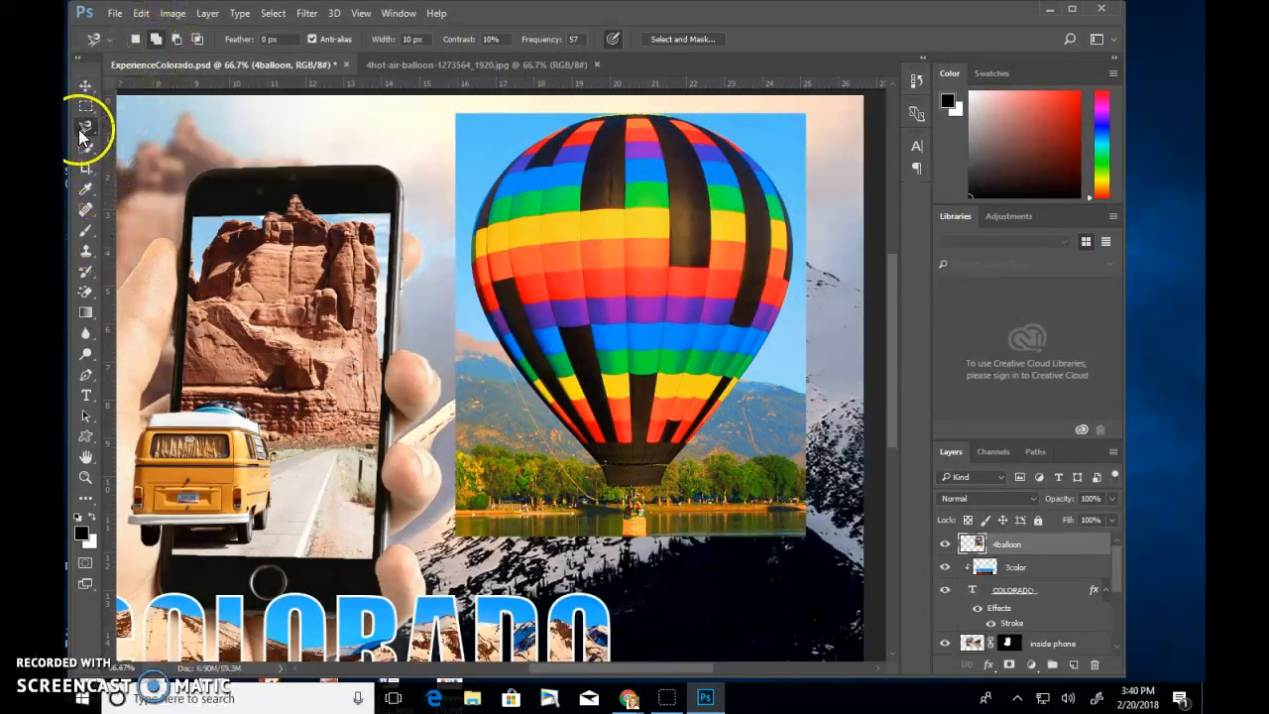
click(89, 477)
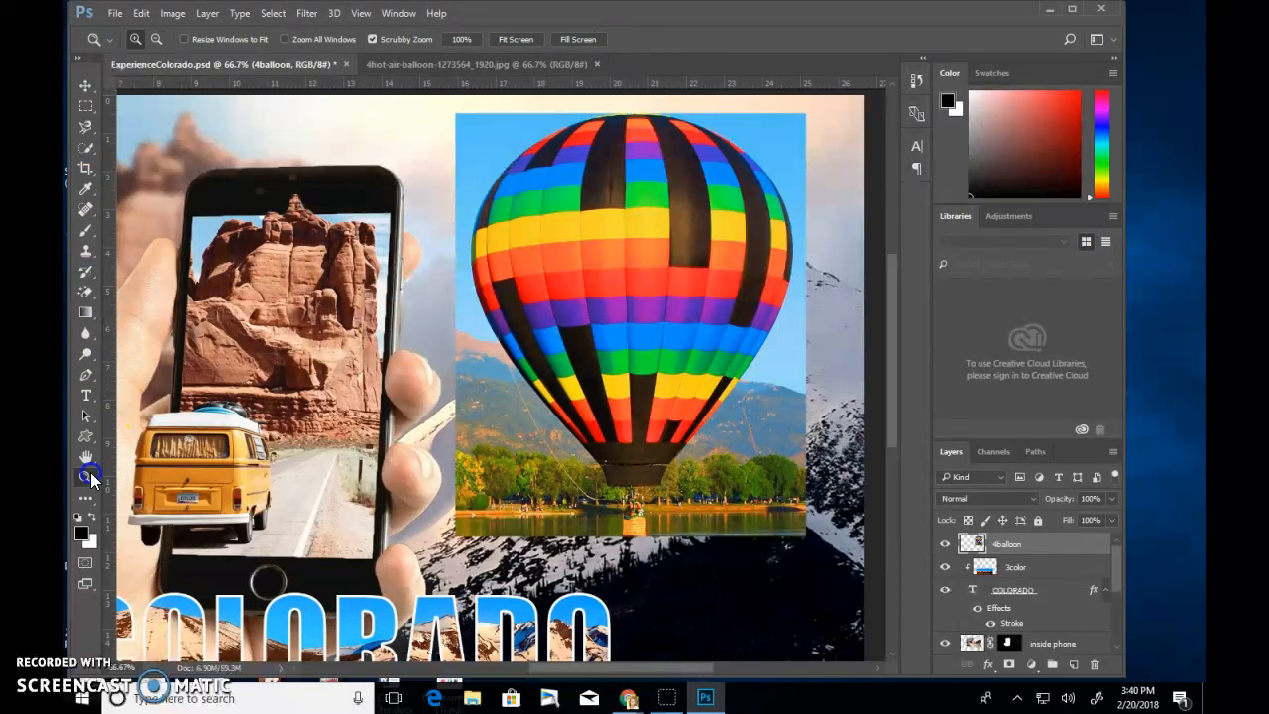
click(731, 254)
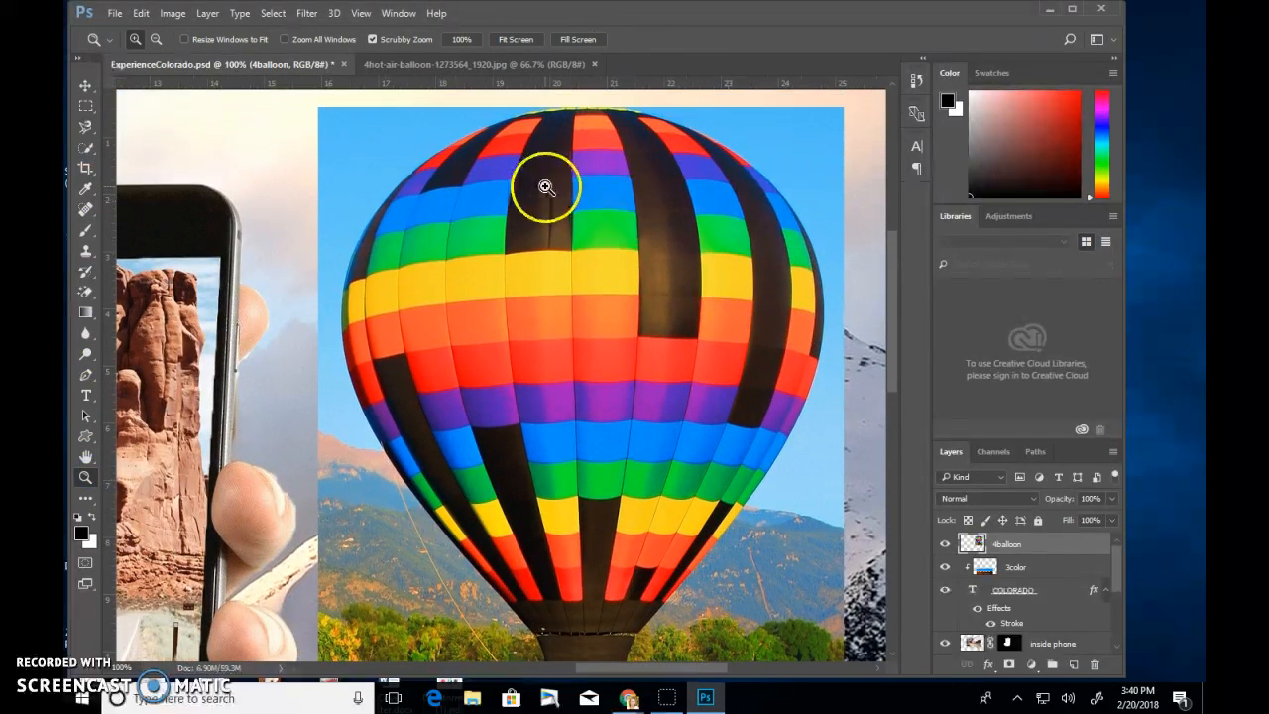
click(87, 127)
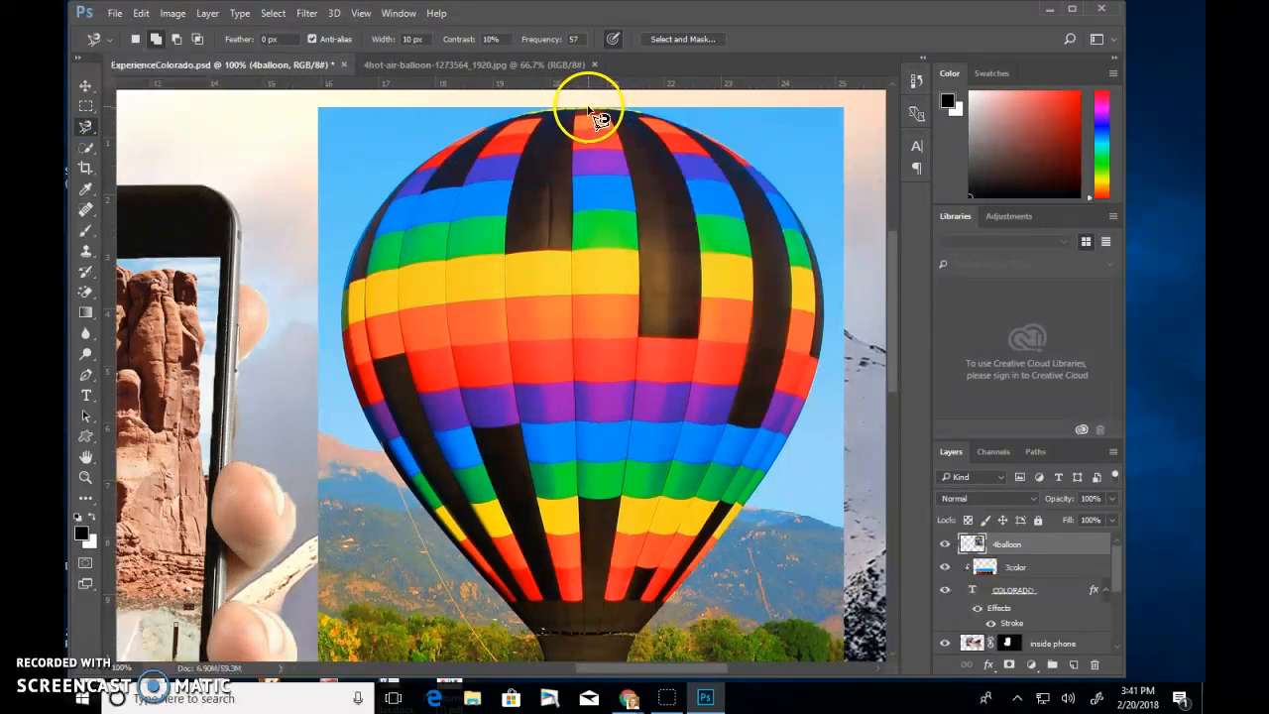
mouse_move(635, 121)
mouse_down()
mouse_move(729, 149)
mouse_move(791, 194)
mouse_move(818, 265)
mouse_move(842, 284)
mouse_move(855, 367)
mouse_move(886, 344)
mouse_move(848, 327)
mouse_up()
key(Delete)
key(Delete)
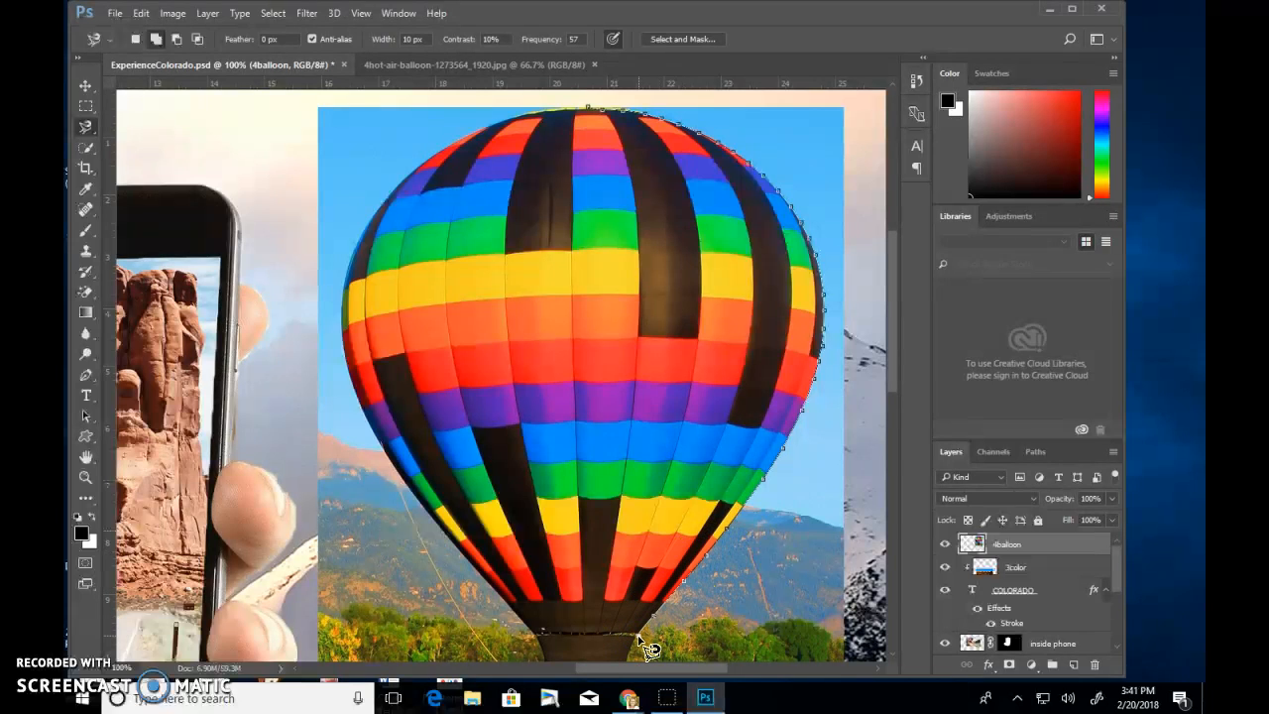
mouse_move(639, 635)
mouse_down()
mouse_move(609, 627)
mouse_move(608, 580)
mouse_up()
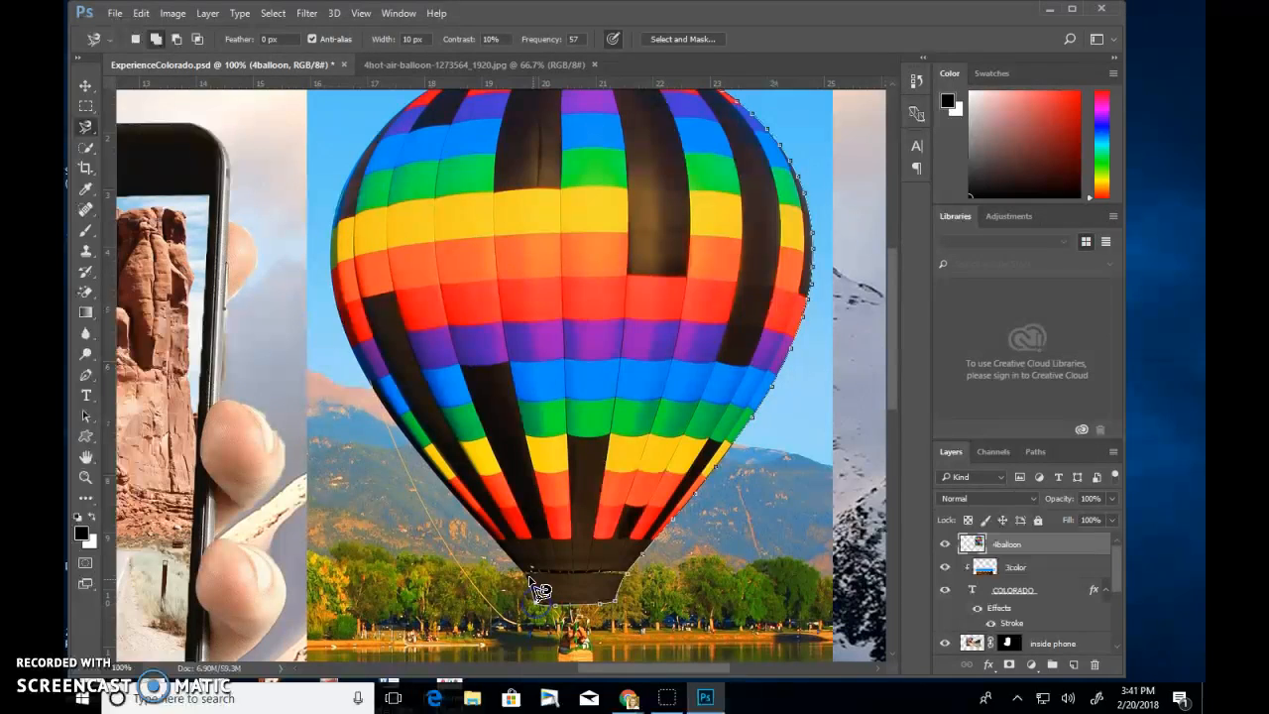
mouse_move(526, 572)
mouse_down()
mouse_move(435, 489)
mouse_move(379, 407)
mouse_move(336, 310)
mouse_move(344, 194)
mouse_up()
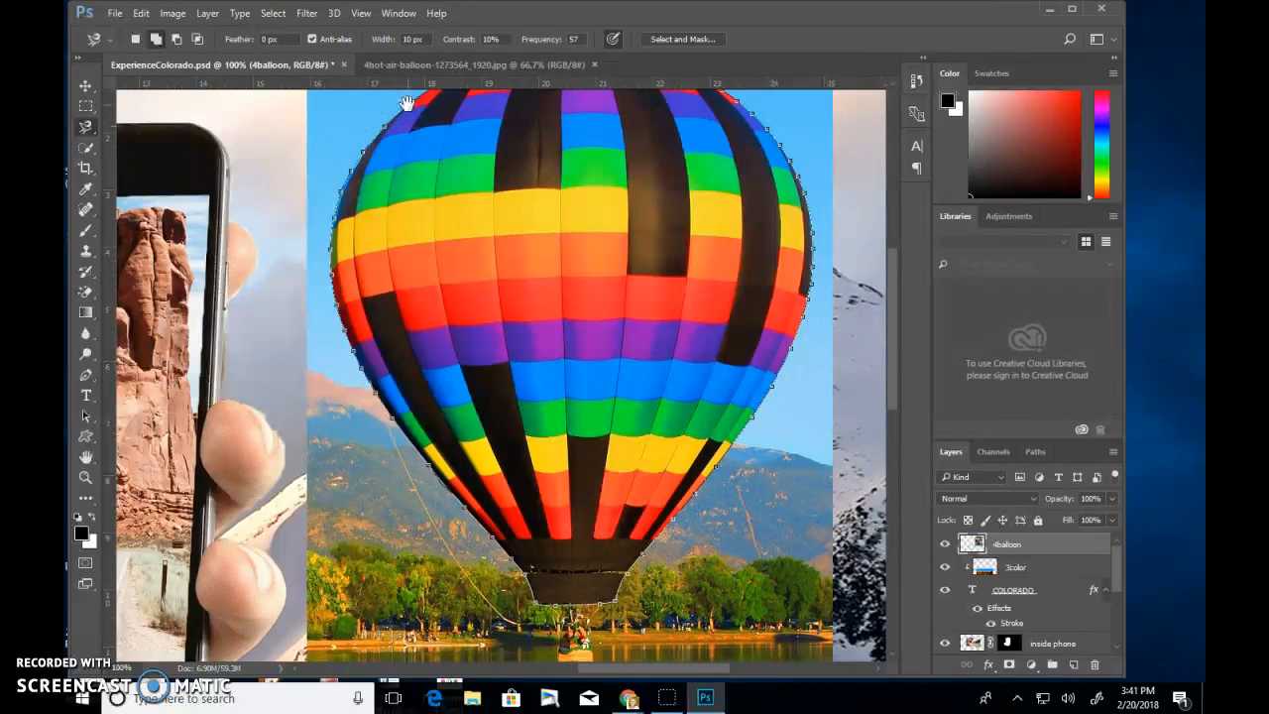
drag(453, 105, 343, 281)
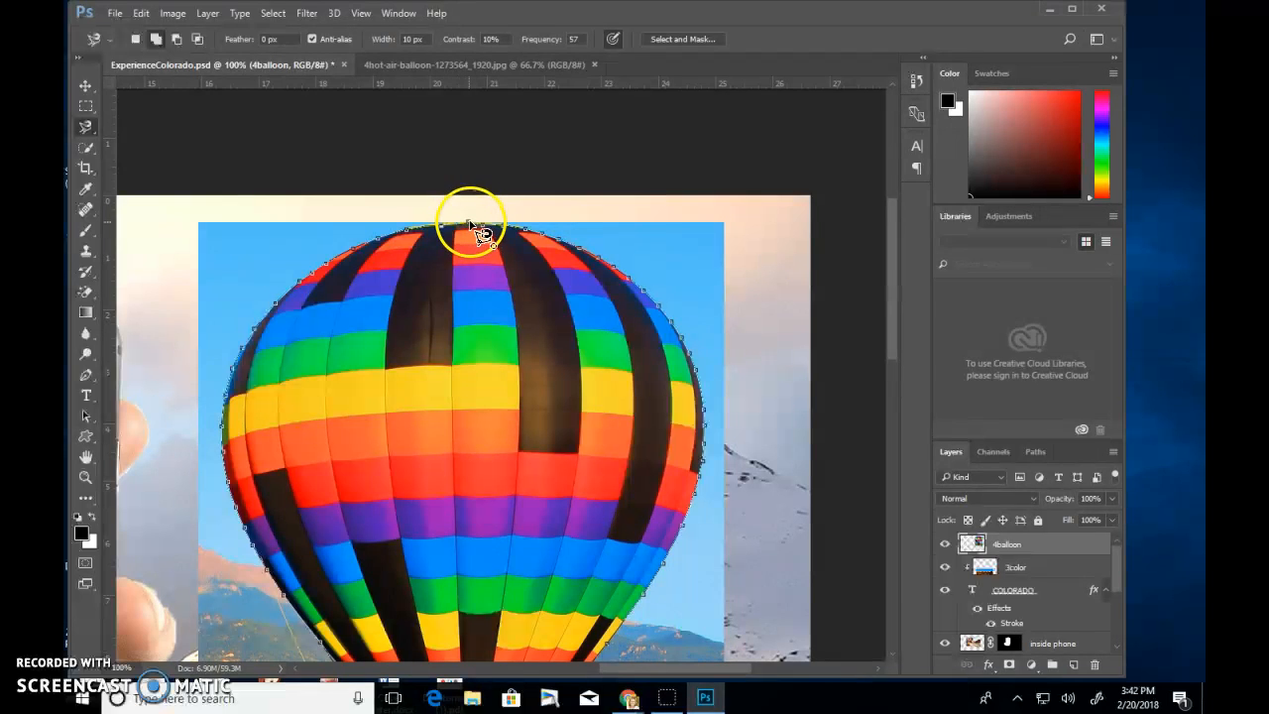
click(470, 226)
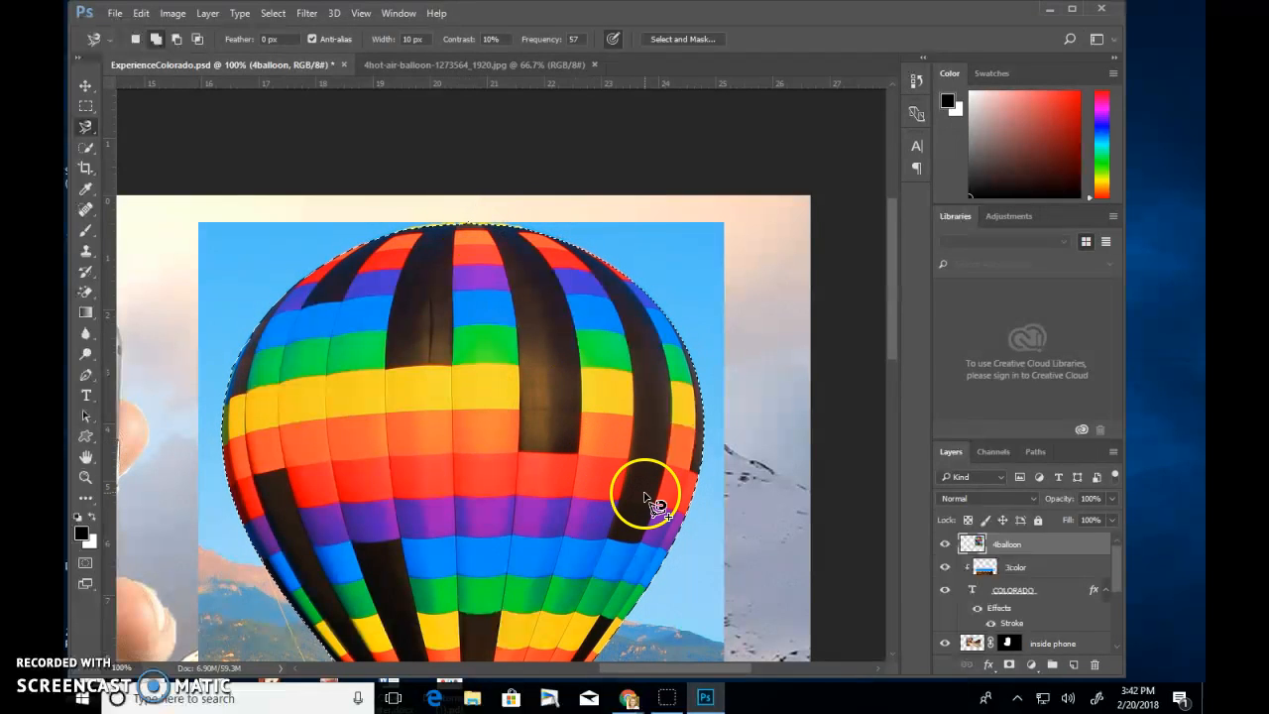
- Check the balloon selection in Select and Mask at 66% transparency and output it as a selection
key(ctrl+minus)
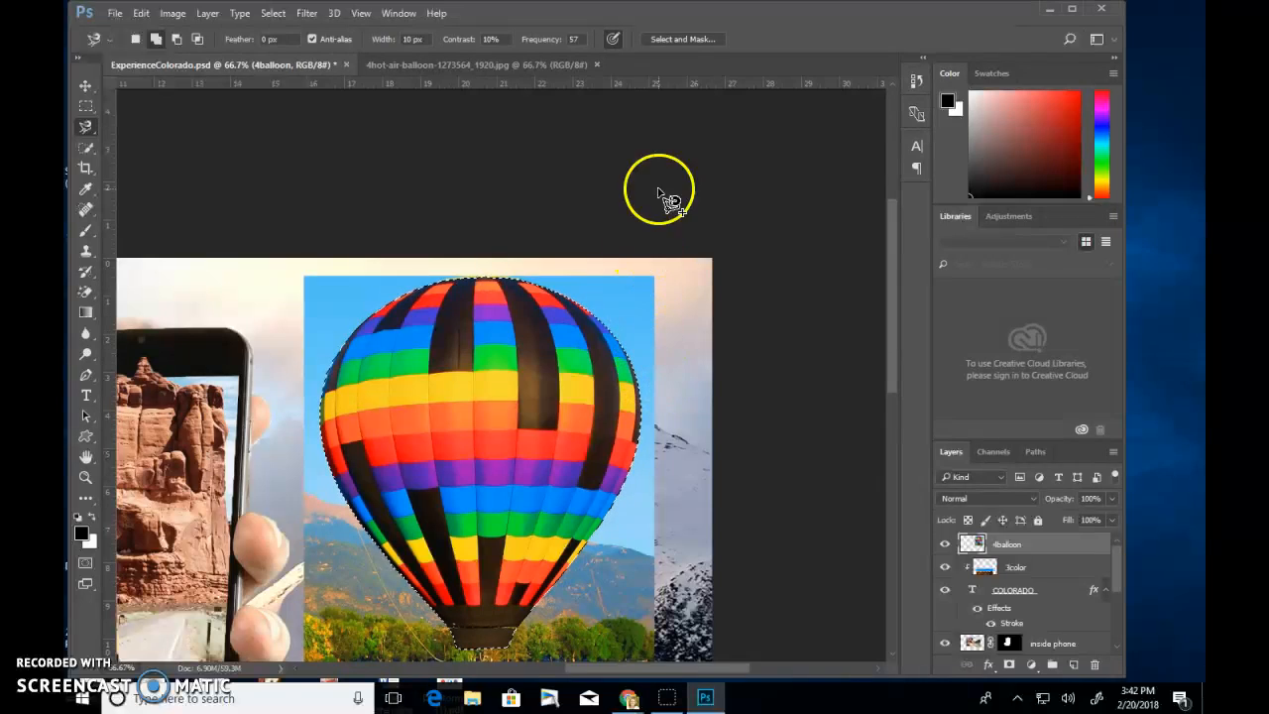
click(664, 42)
mouse_move(1043, 196)
mouse_down()
mouse_move(1092, 200)
mouse_move(1034, 207)
mouse_up()
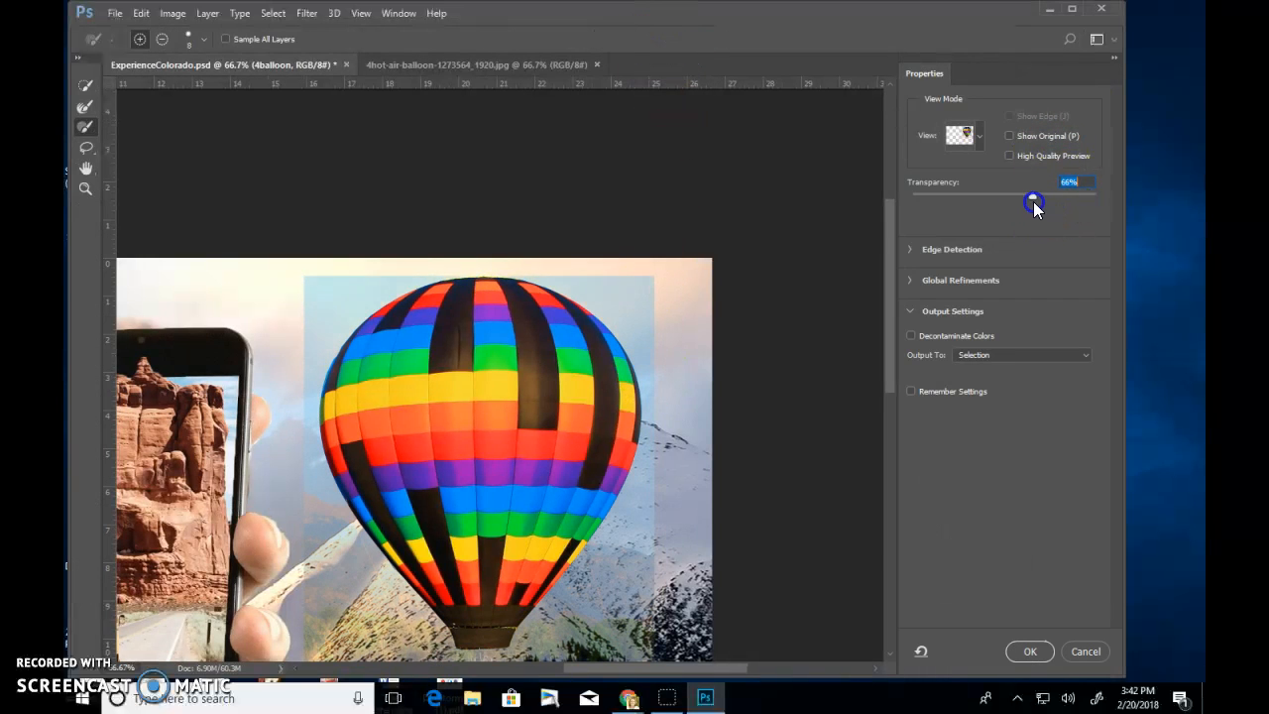
click(1029, 651)
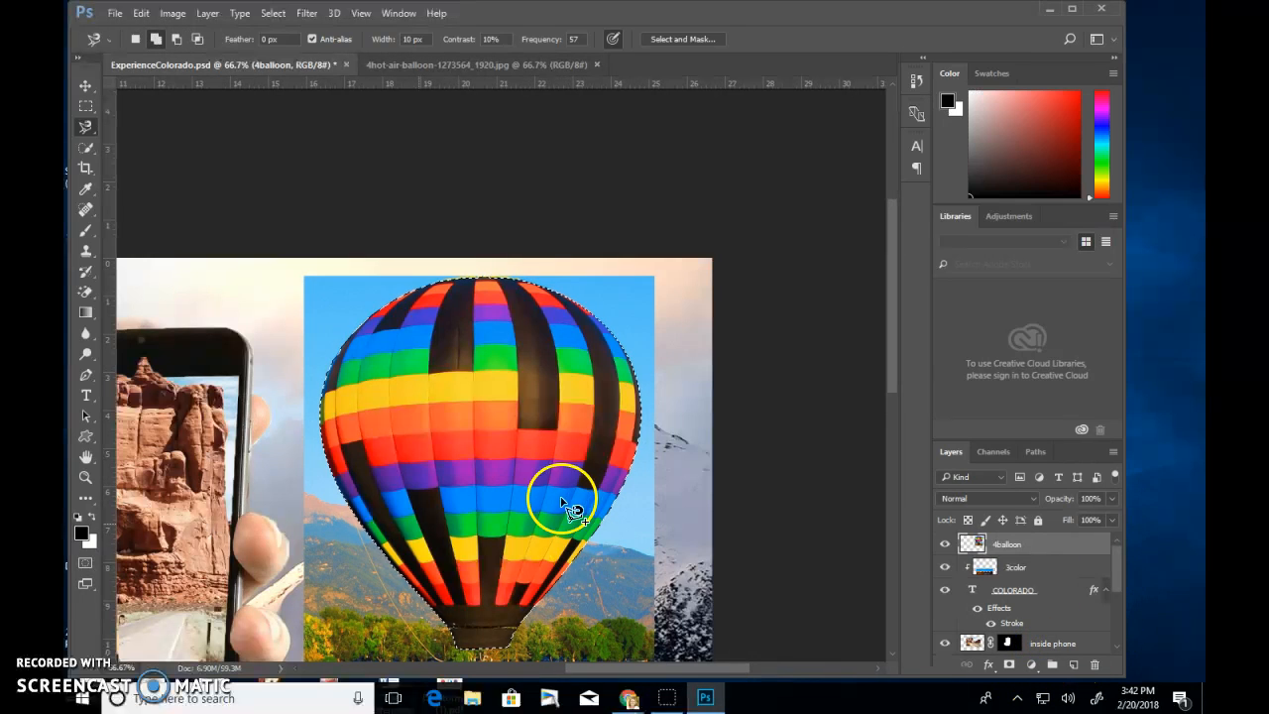
- Get a close view of the balloon's basket and ready the Polygonal Lasso to add to the existing selection
click(85, 477)
click(504, 648)
scroll(505, 648, down, 5)
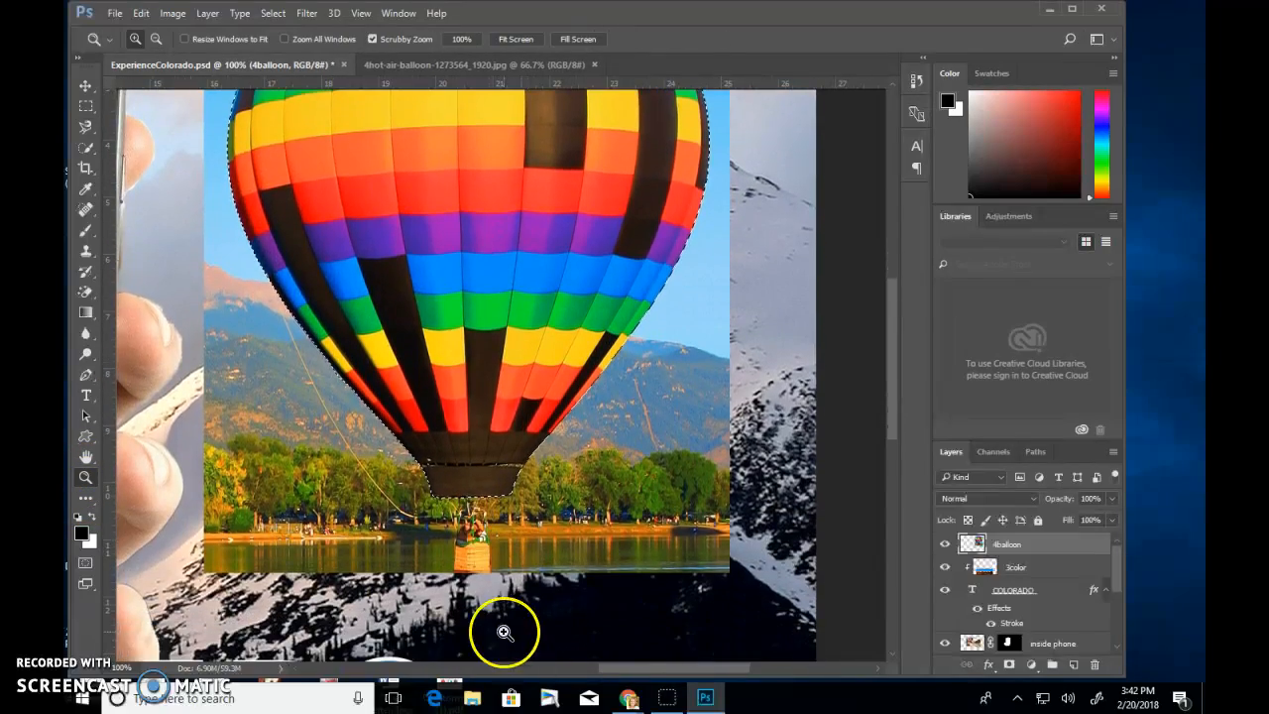
click(481, 595)
click(425, 453)
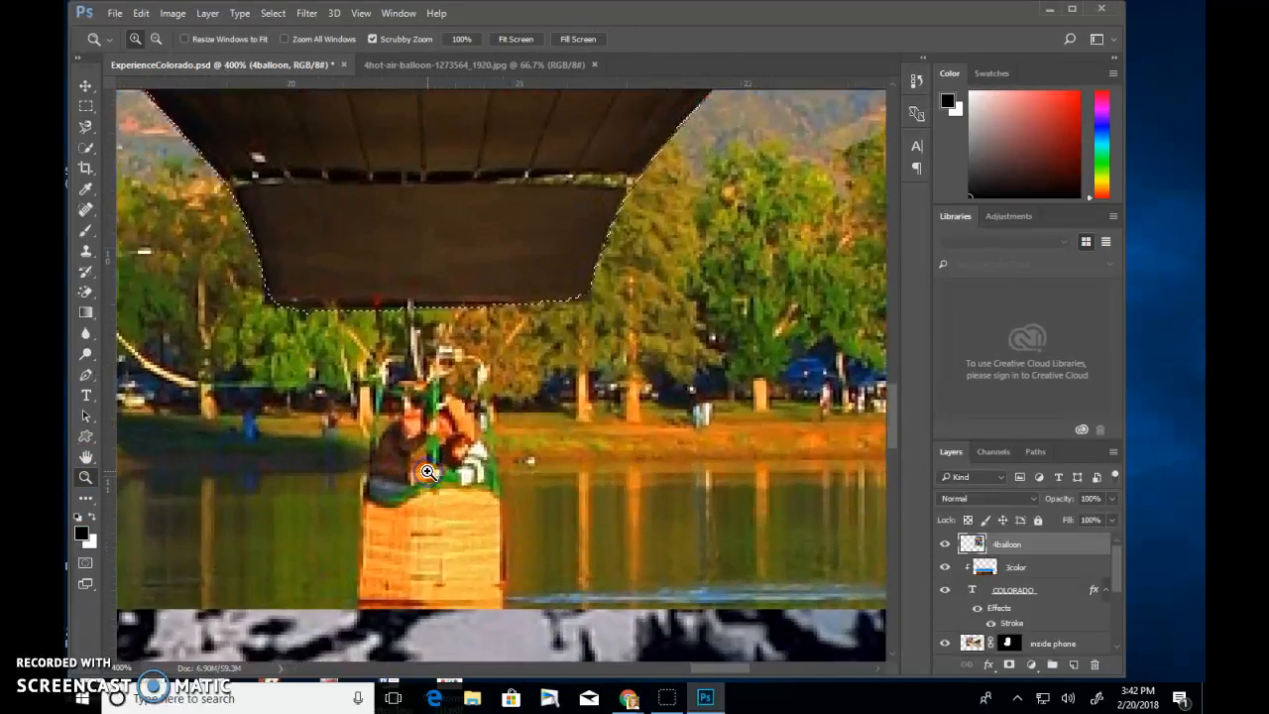
click(437, 466)
click(469, 497)
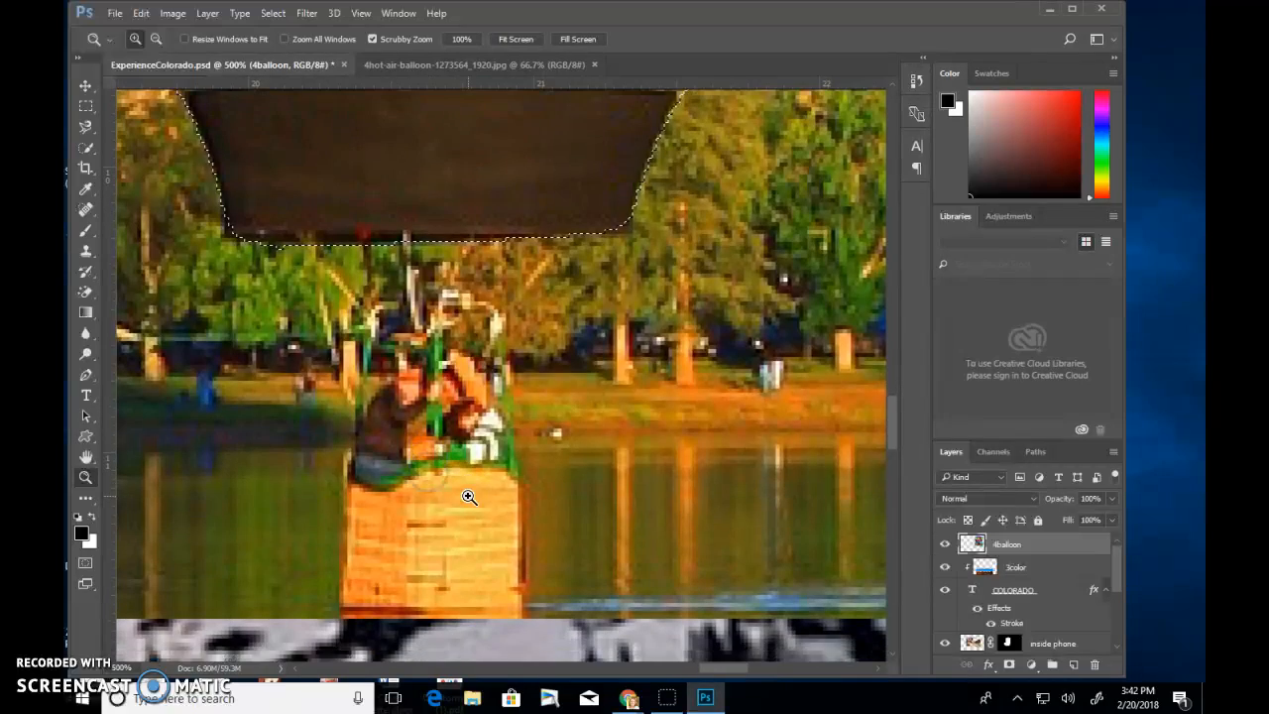
scroll(436, 466, down, 1)
click(432, 452)
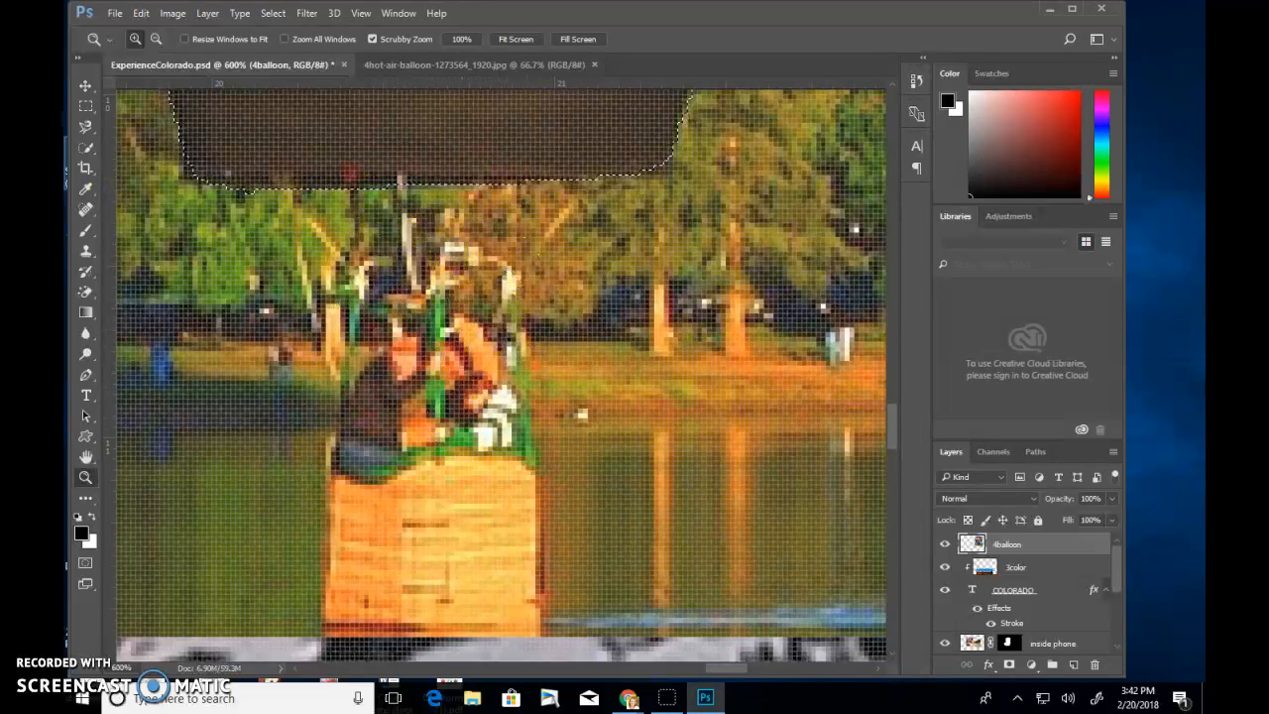
drag(86, 139, 117, 144)
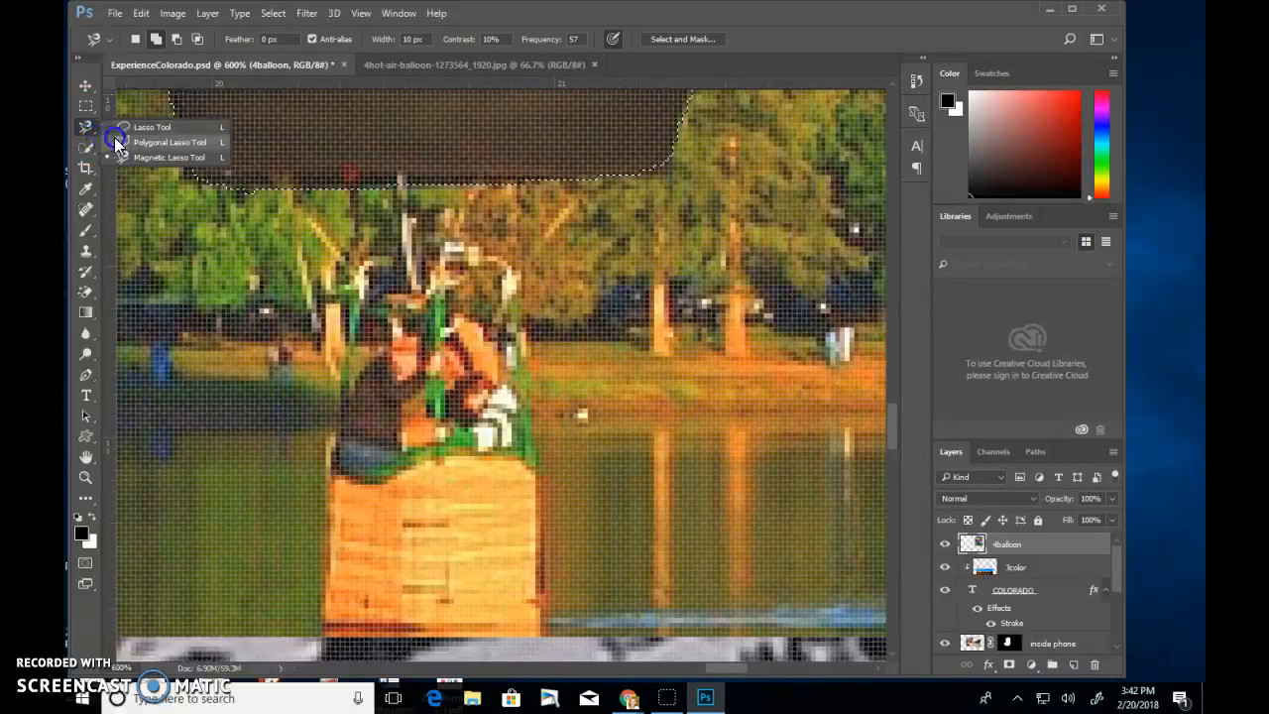
click(174, 149)
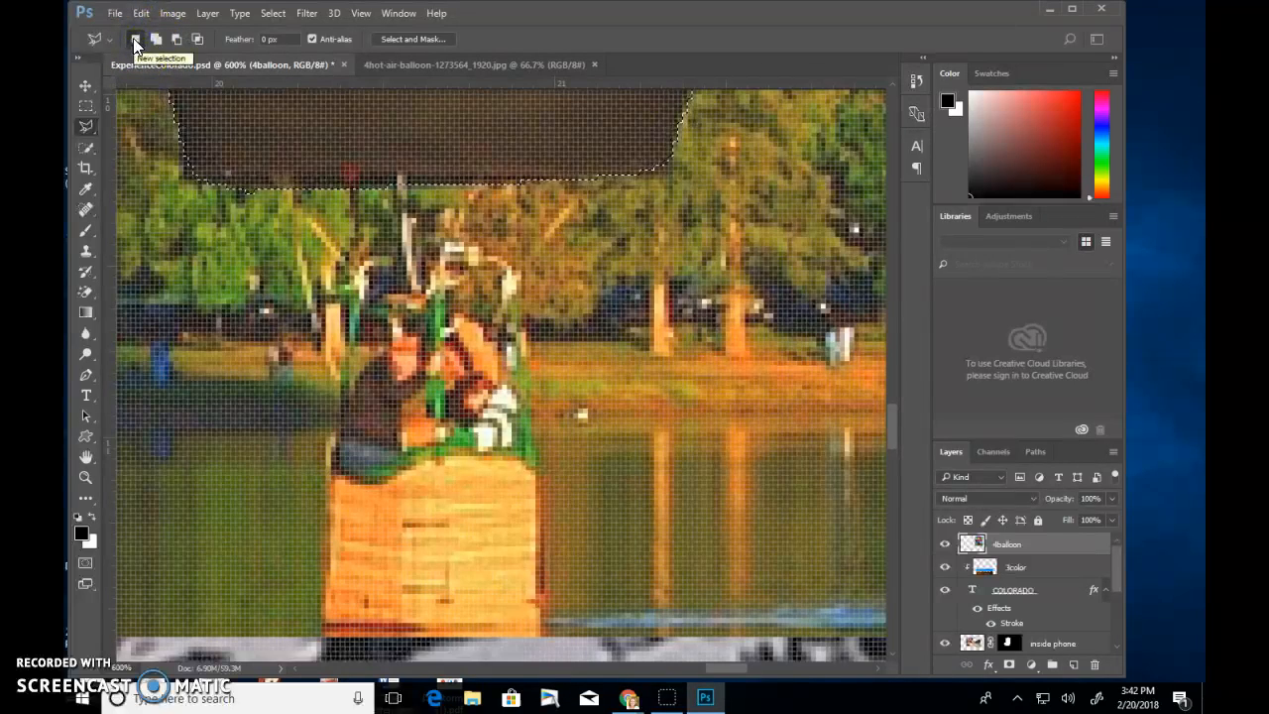
click(253, 260)
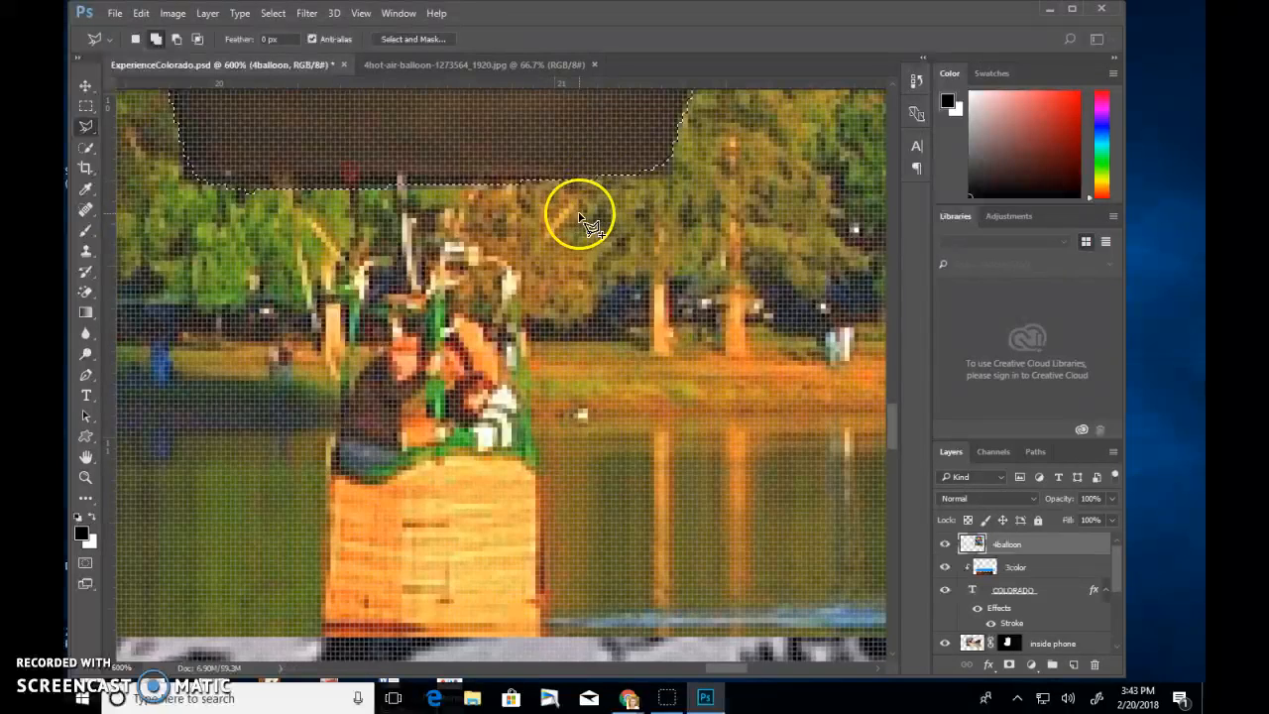
- Trace the basket, passengers and both angled supports up to the black skirt with the Polygonal Lasso, adding them to the balloon selection
click(268, 181)
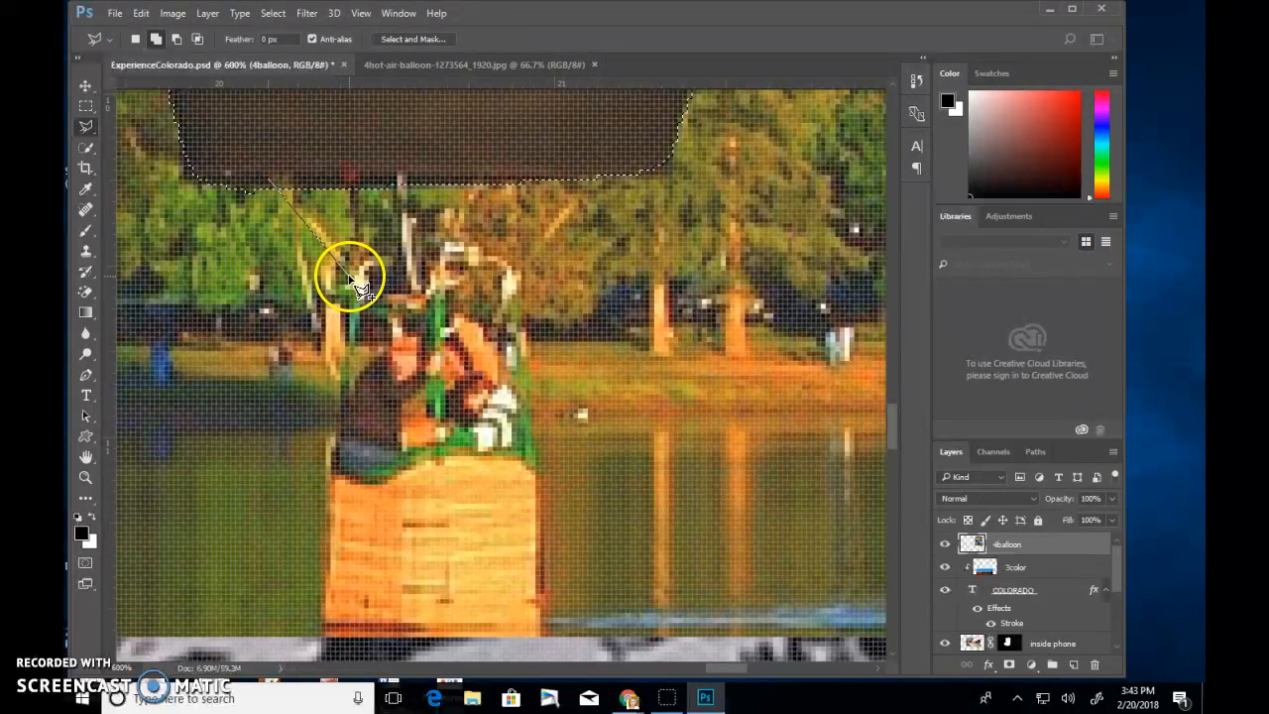
click(354, 314)
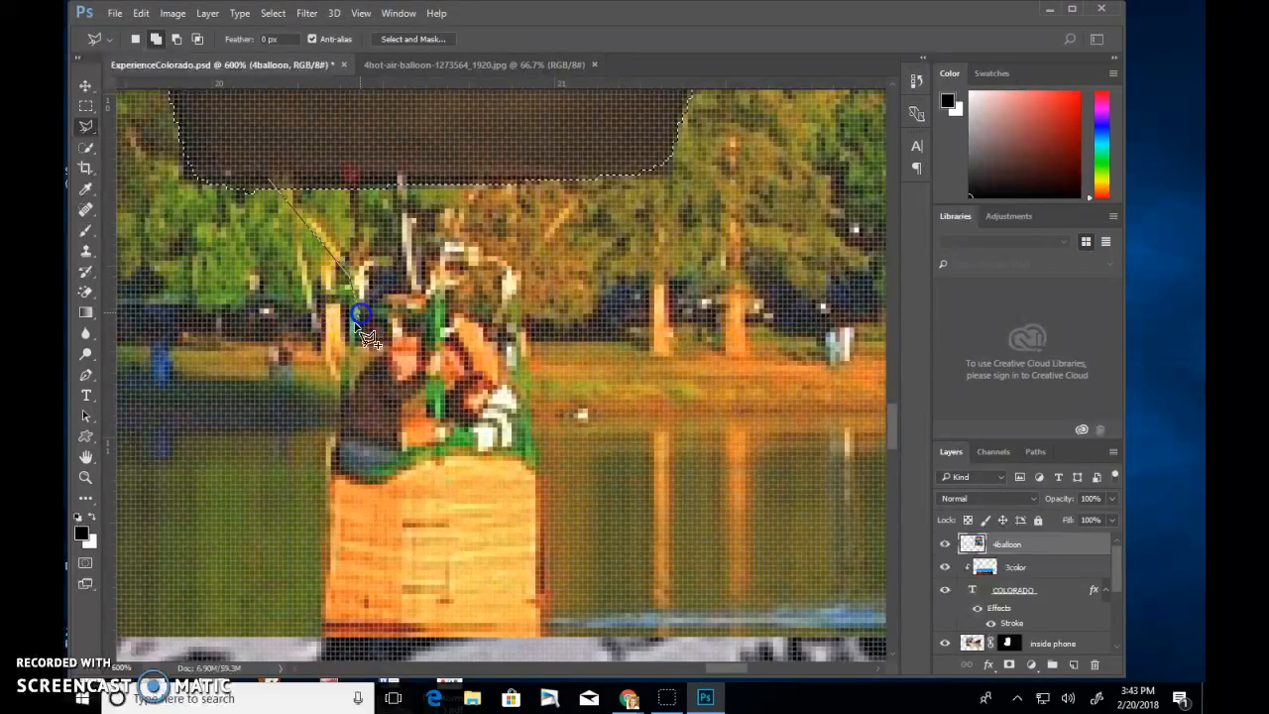
click(330, 442)
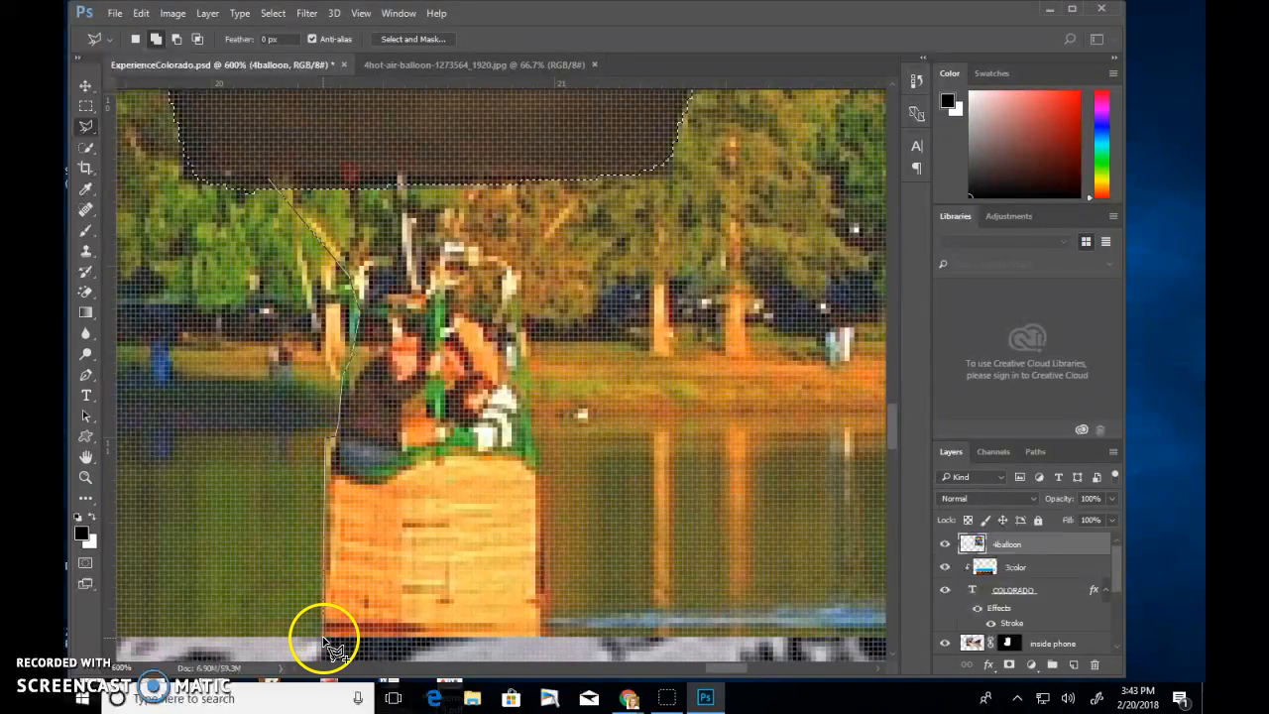
click(323, 634)
click(542, 636)
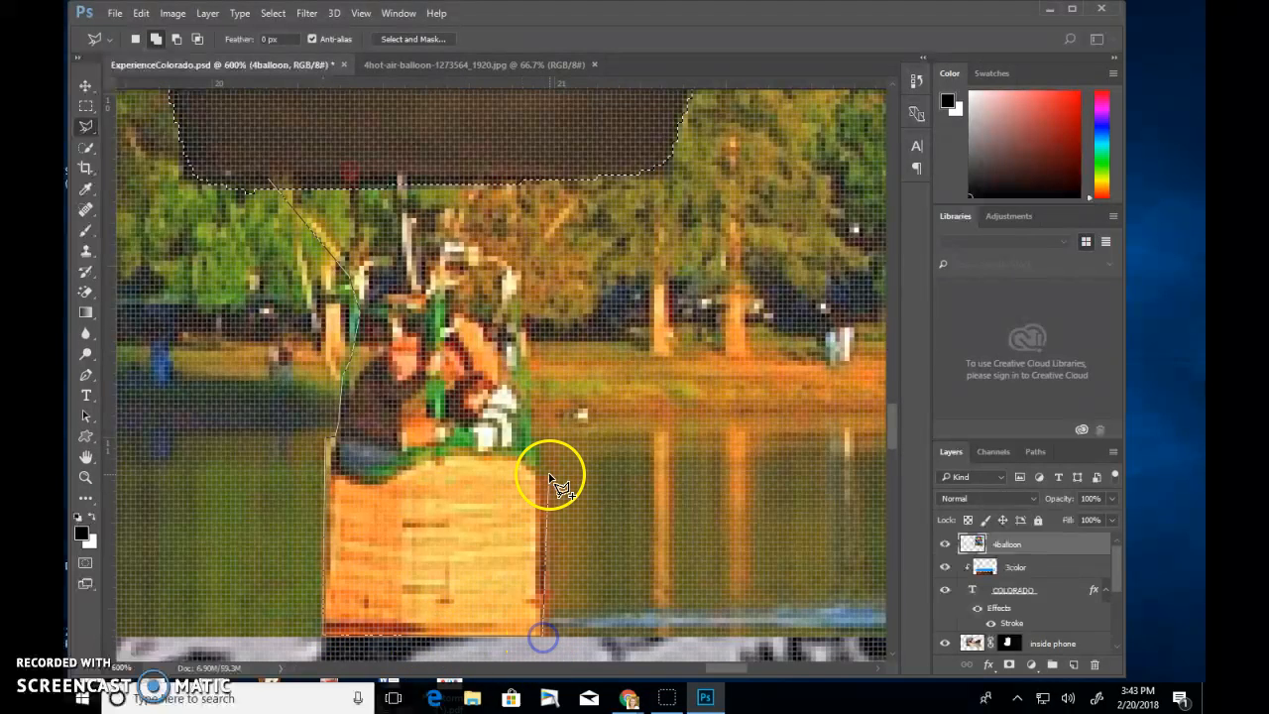
click(537, 470)
click(520, 454)
click(520, 406)
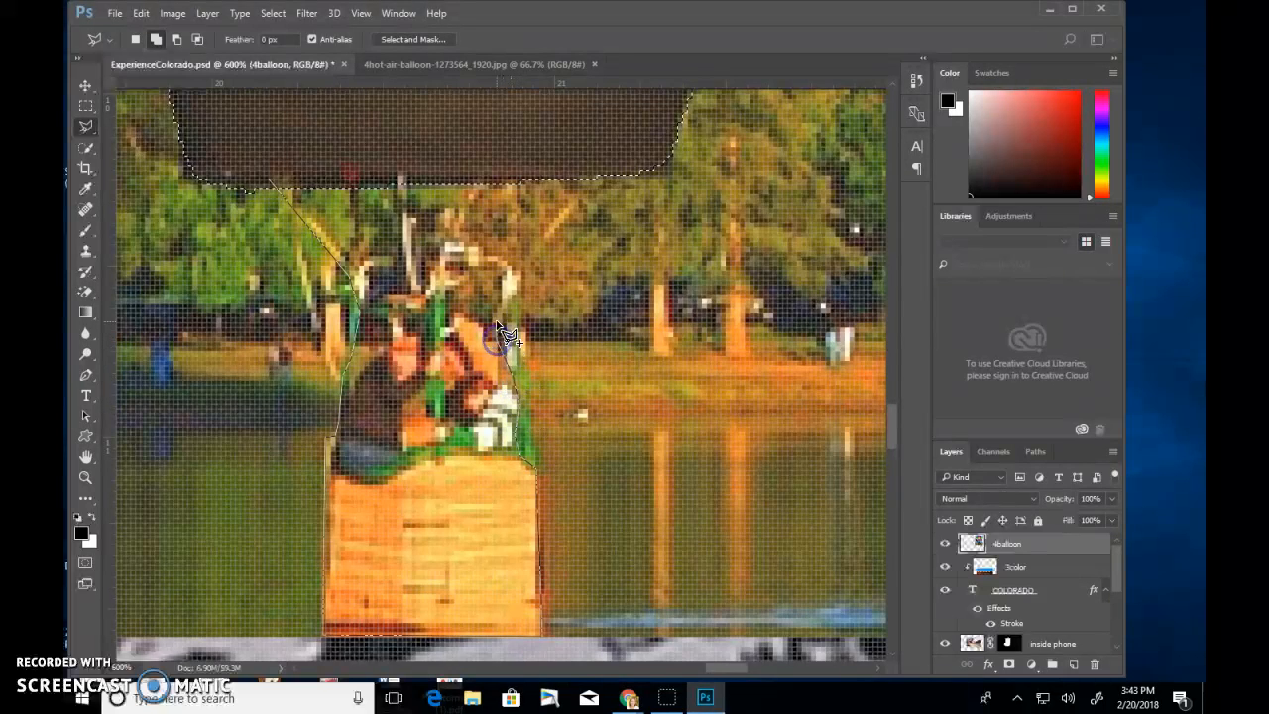
click(611, 157)
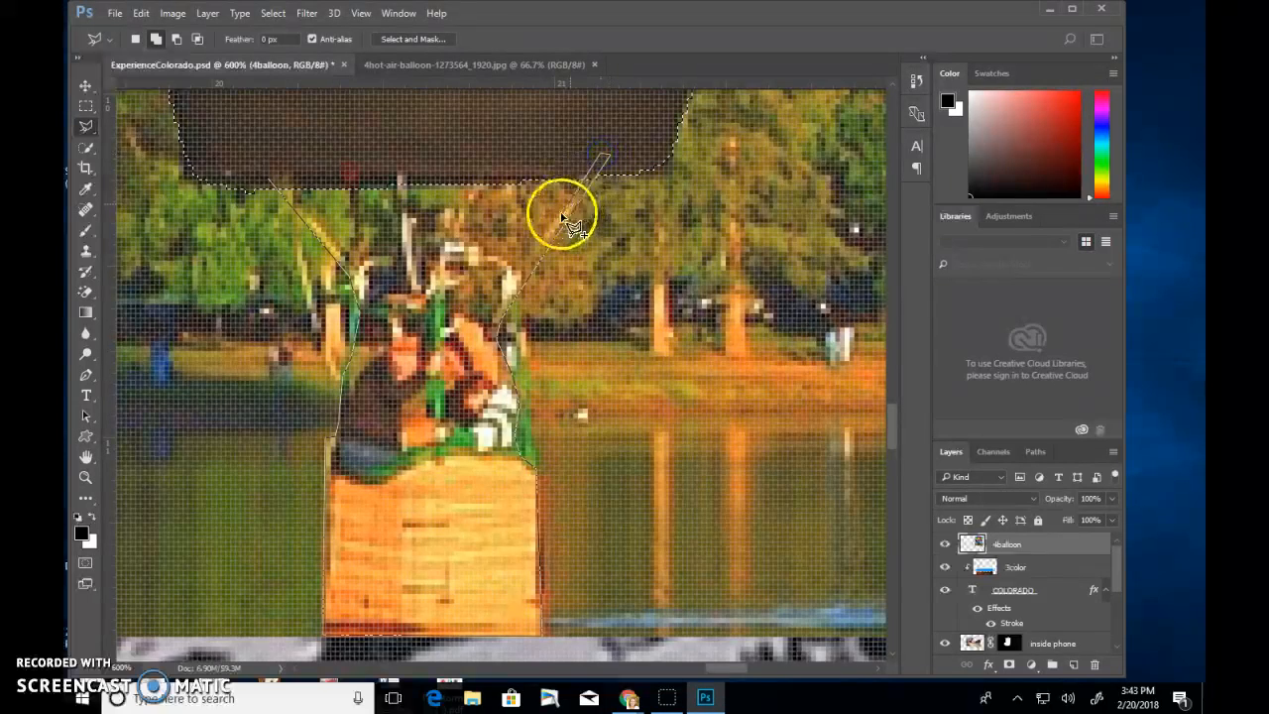
click(505, 286)
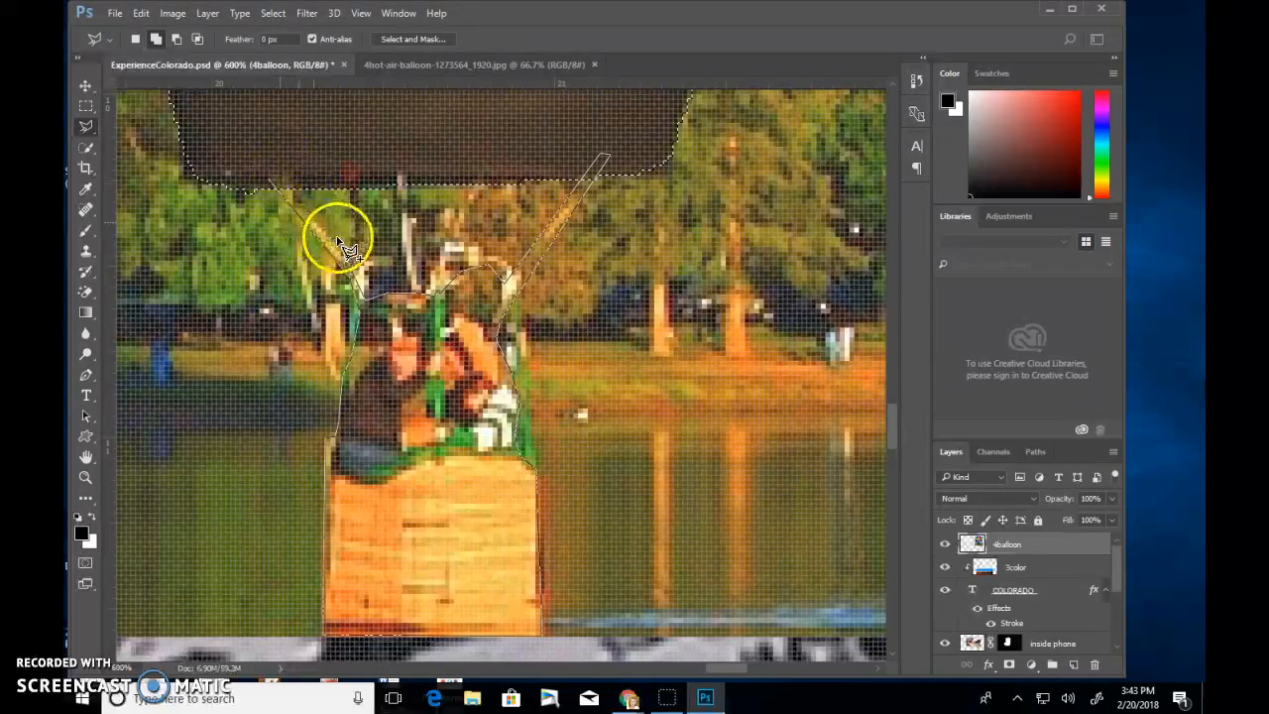
click(281, 175)
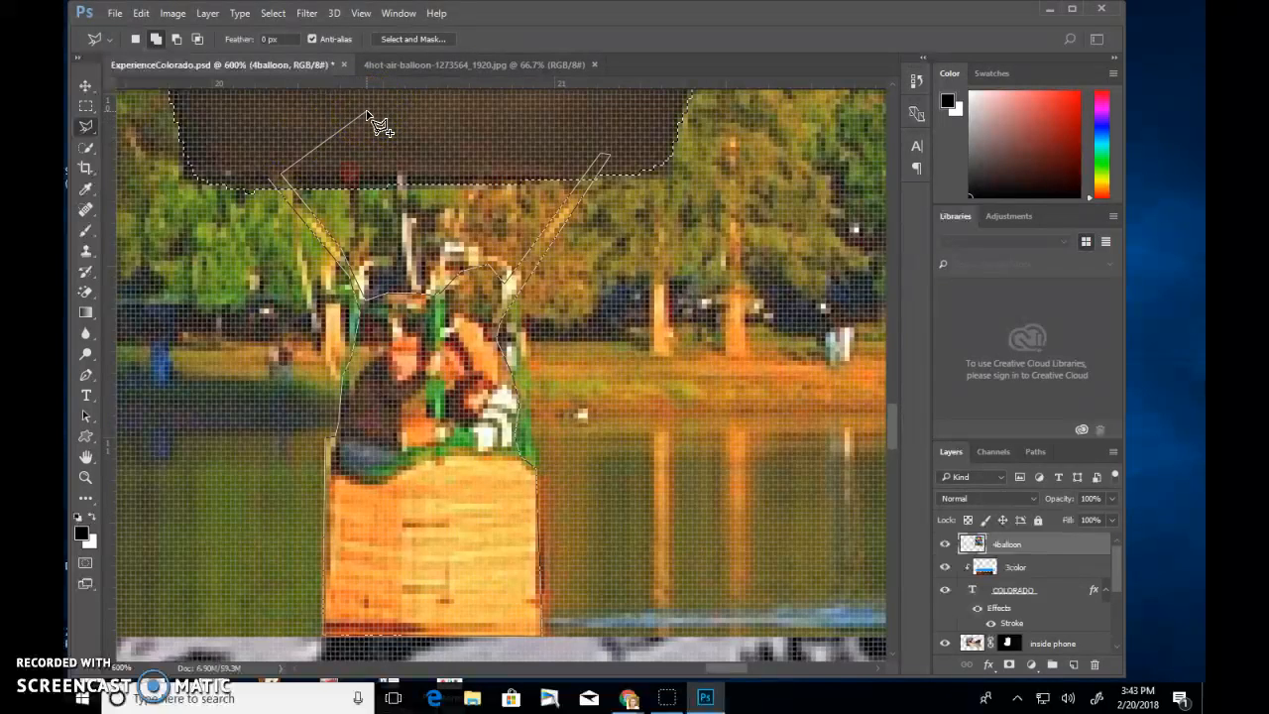
double_click(367, 114)
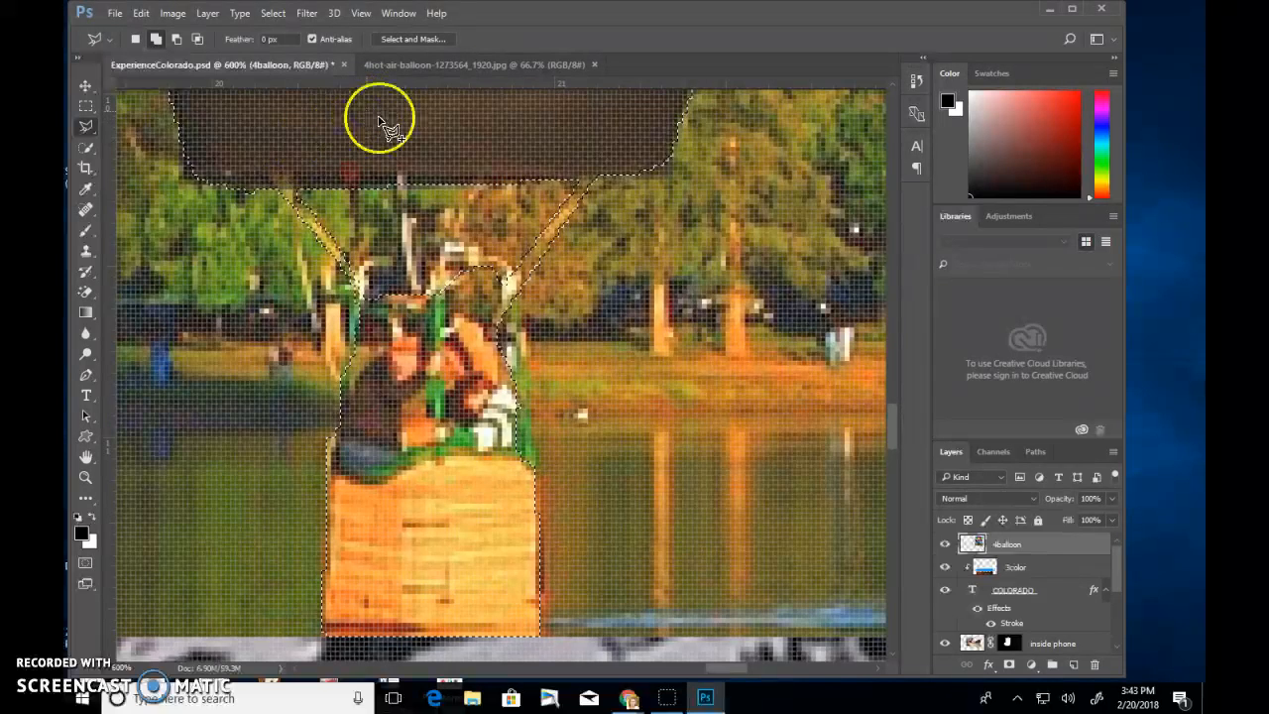
- Preview the whole balloon and basket selection in Select and Mask at 100% transparency, and return the transparency to 62%
key(ctrl+0)
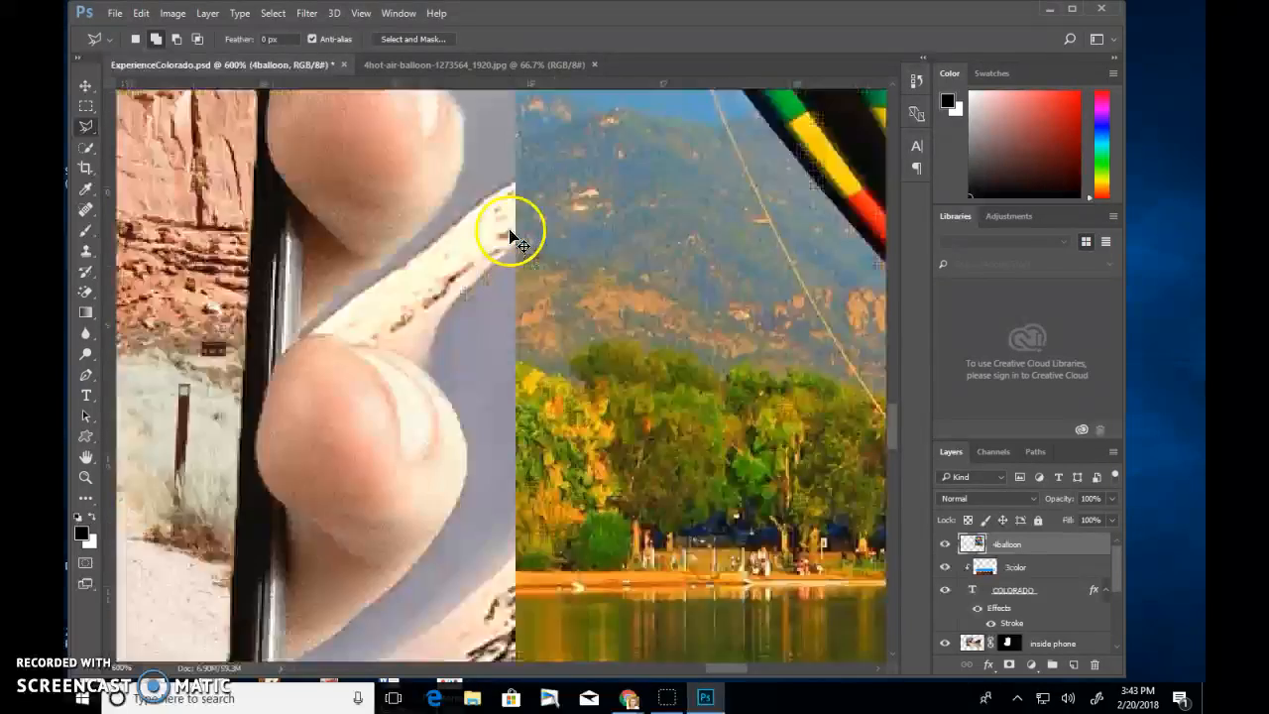
click(414, 39)
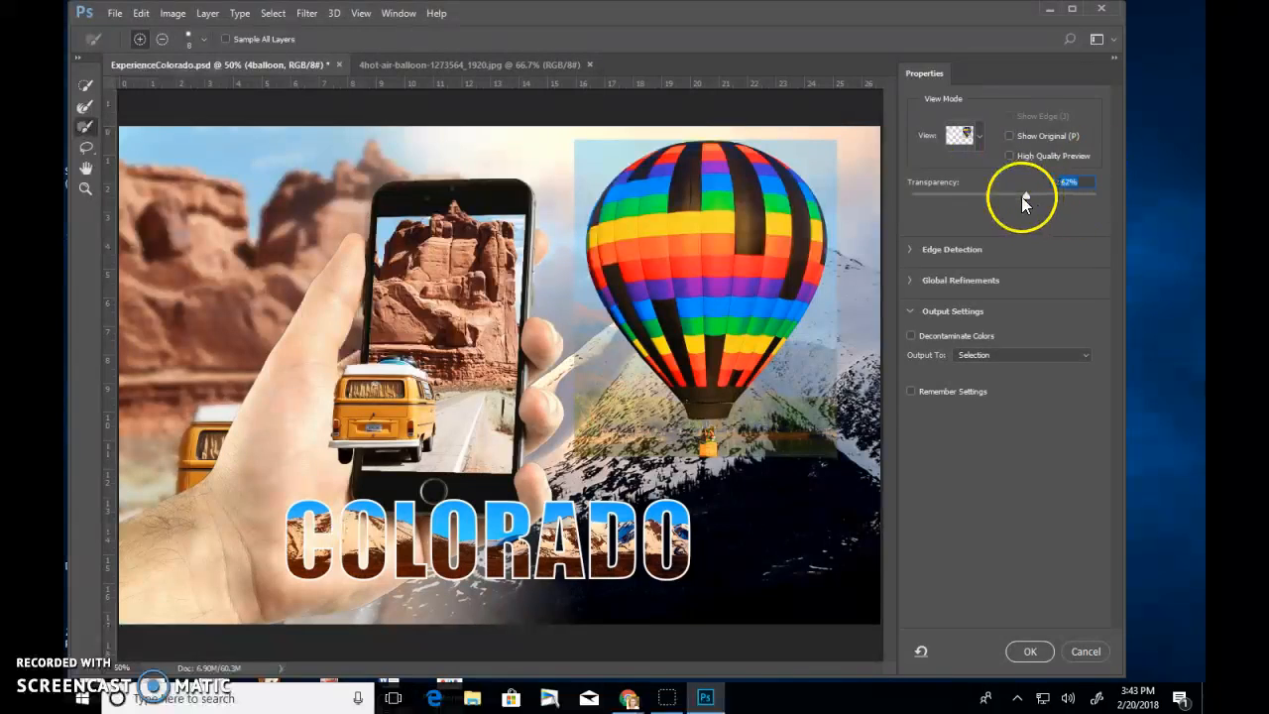
drag(1029, 198, 1122, 206)
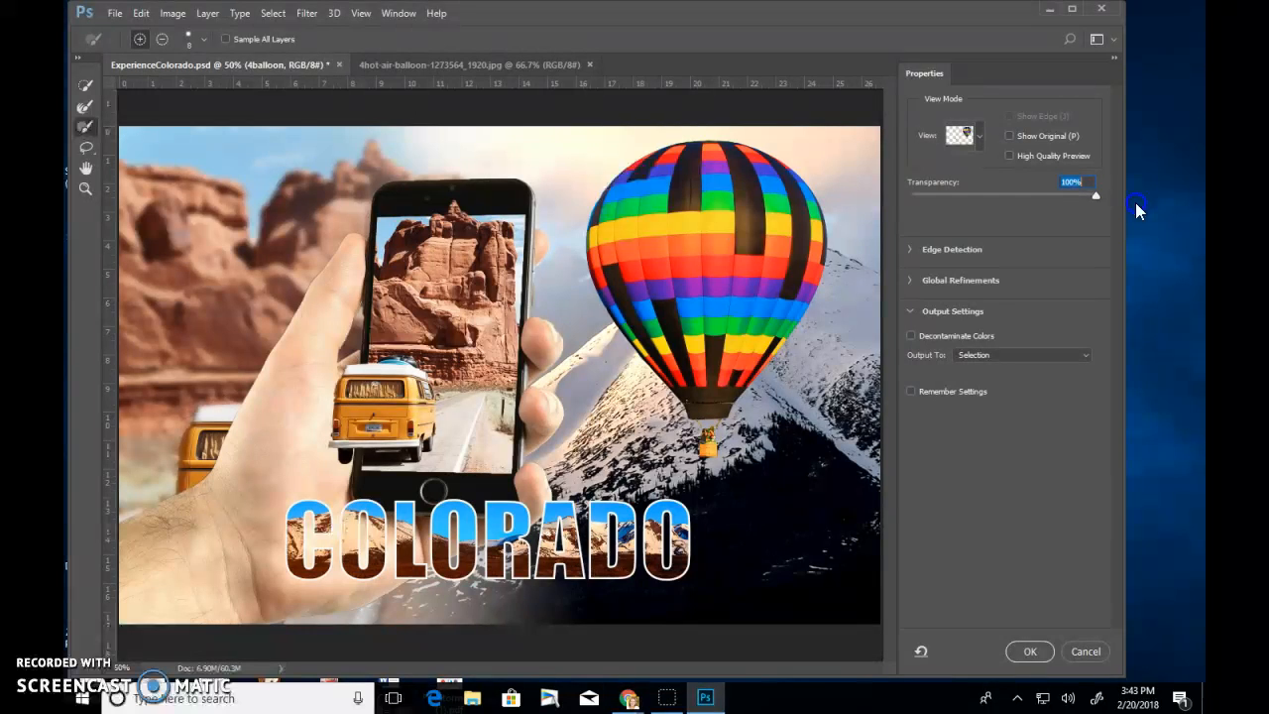
drag(1135, 202, 1026, 216)
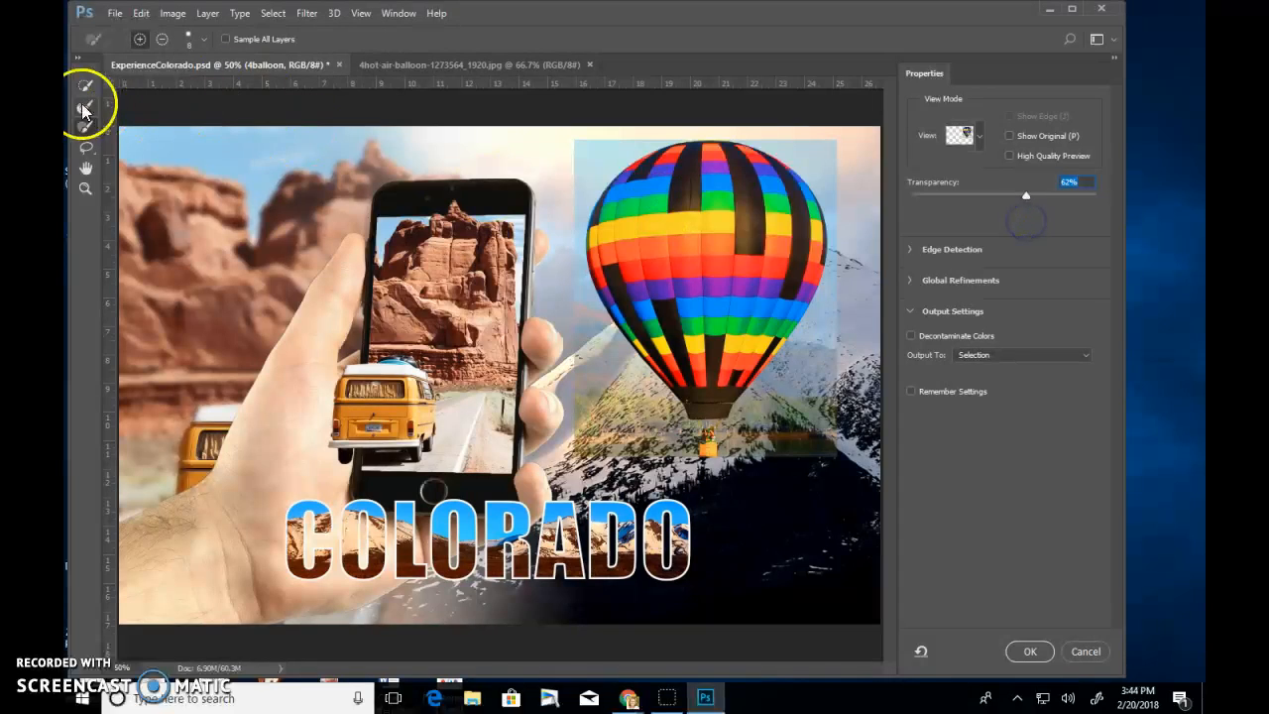
- Enlarge the Select and Mask brush to size 50 and output the result as a selection
click(86, 130)
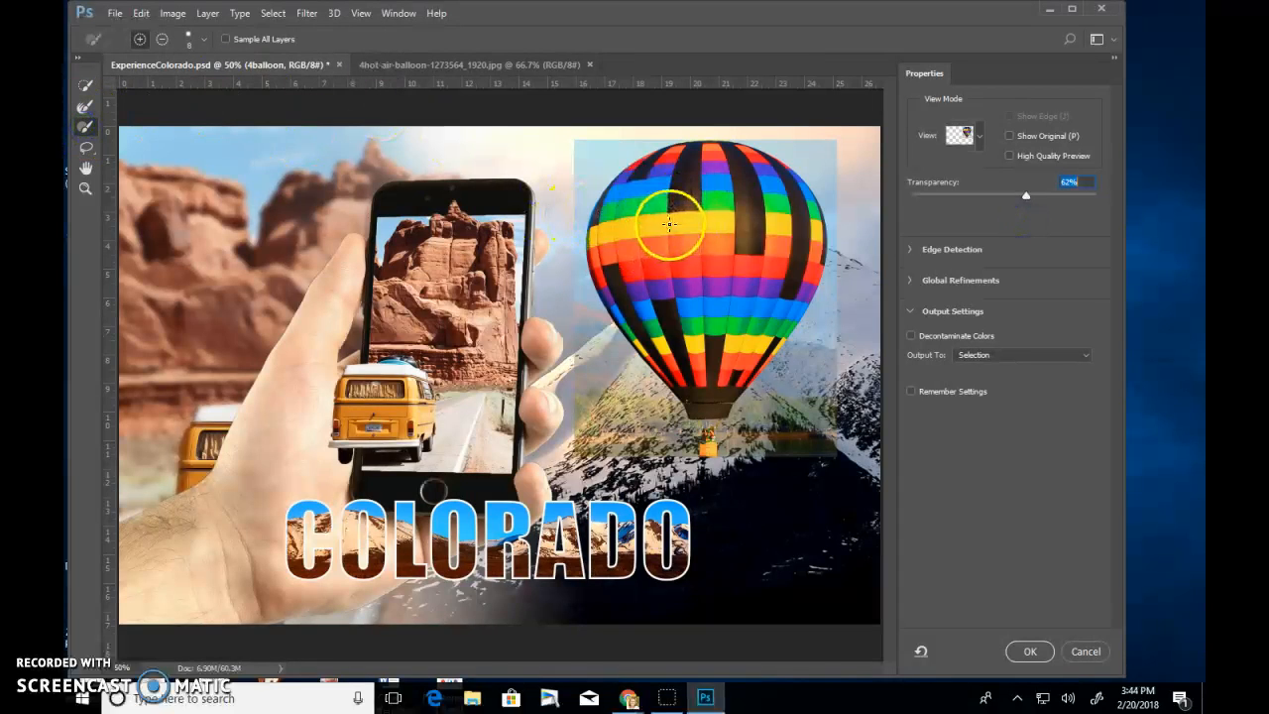
key(bracketright)
key(bracketright)
key(bracketright)
key(bracketright)
key(bracketright)
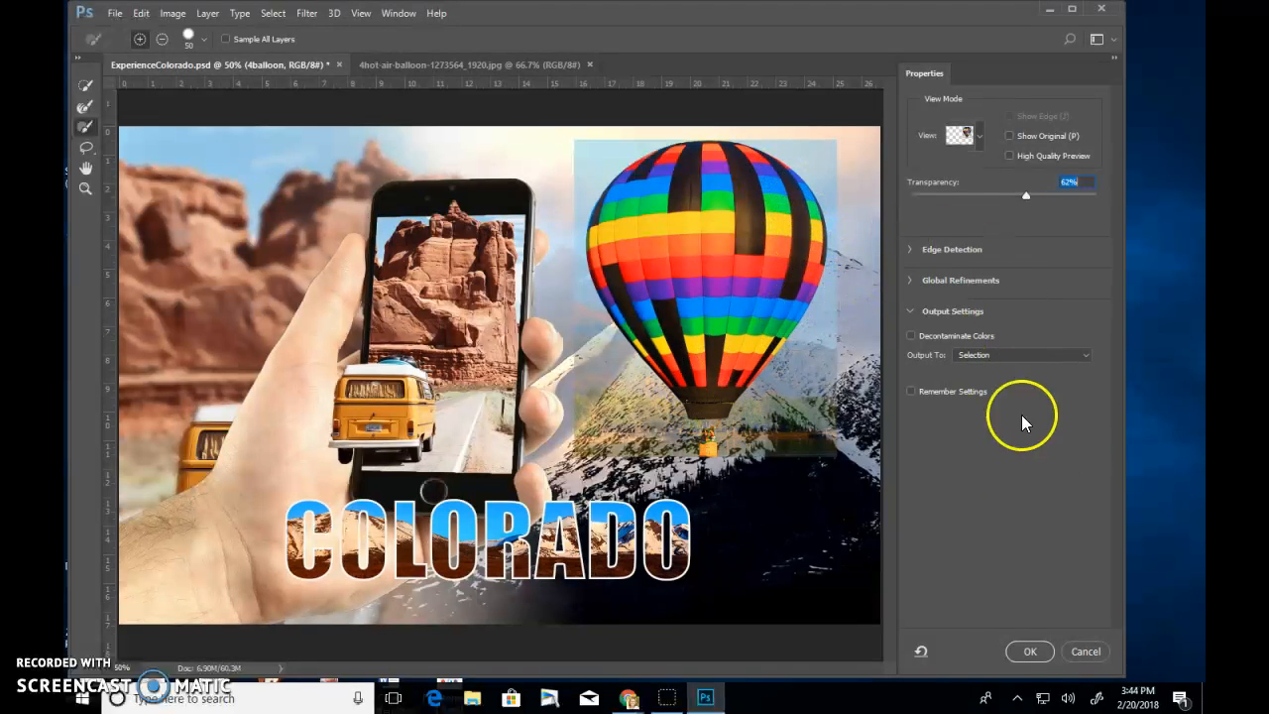
click(1030, 651)
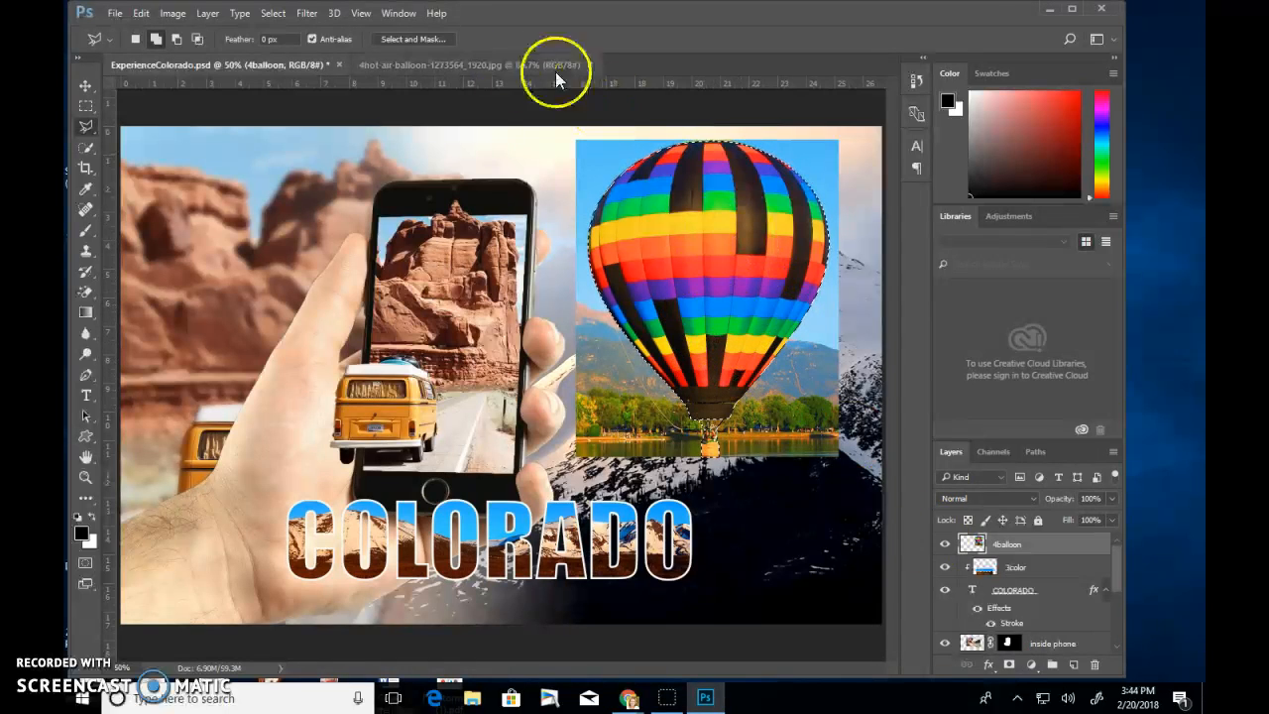
- Reopen Select and Mask for the balloon selection and output it as a layer mask on the 4balloon layer
click(414, 39)
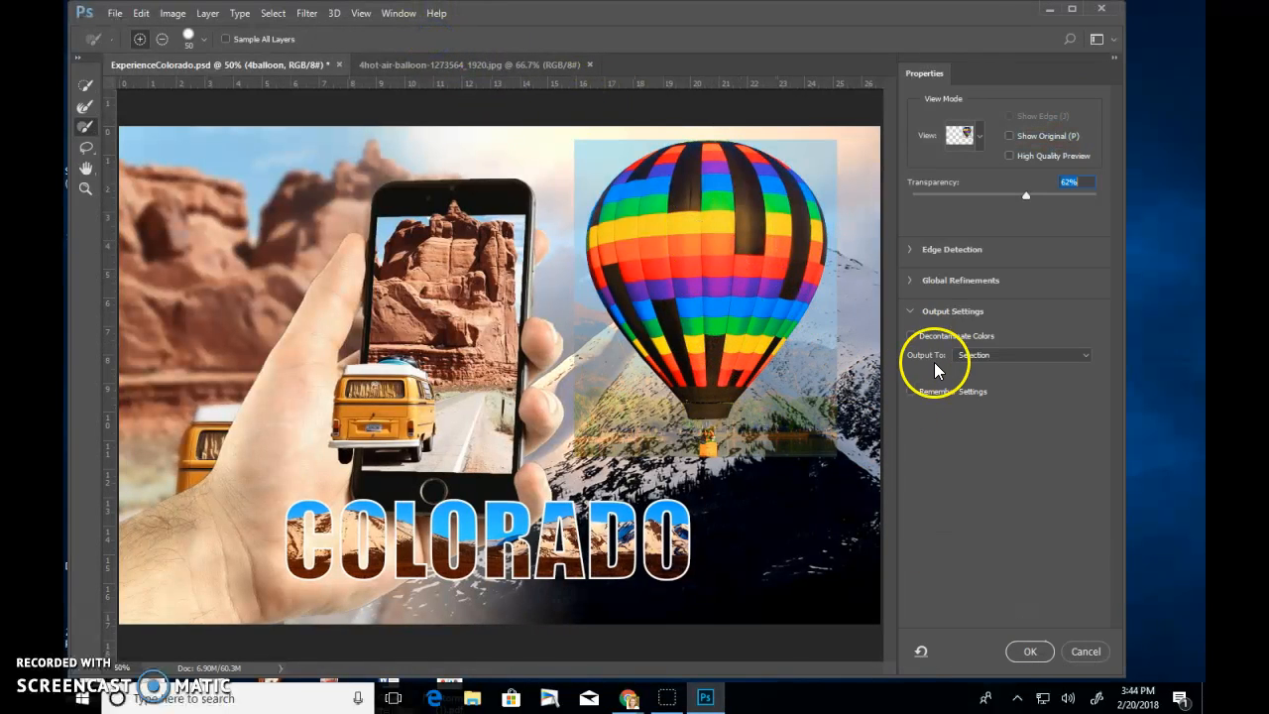
click(990, 355)
click(977, 376)
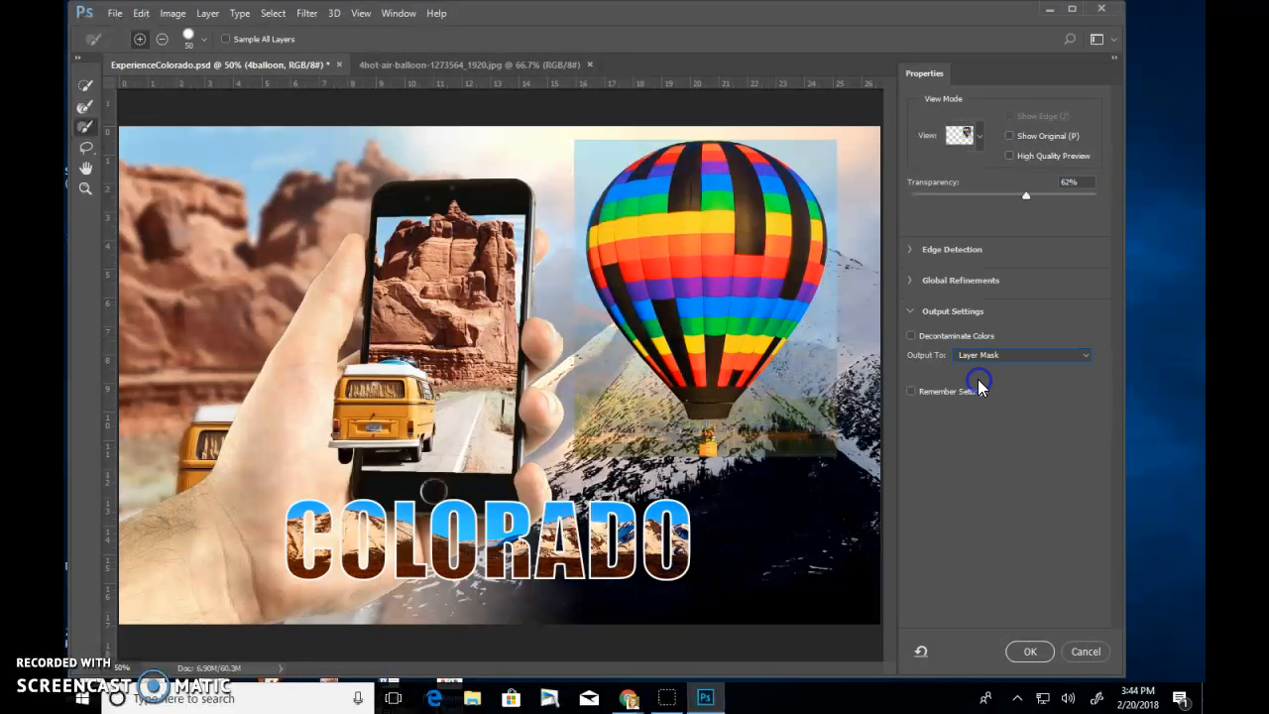
click(1030, 648)
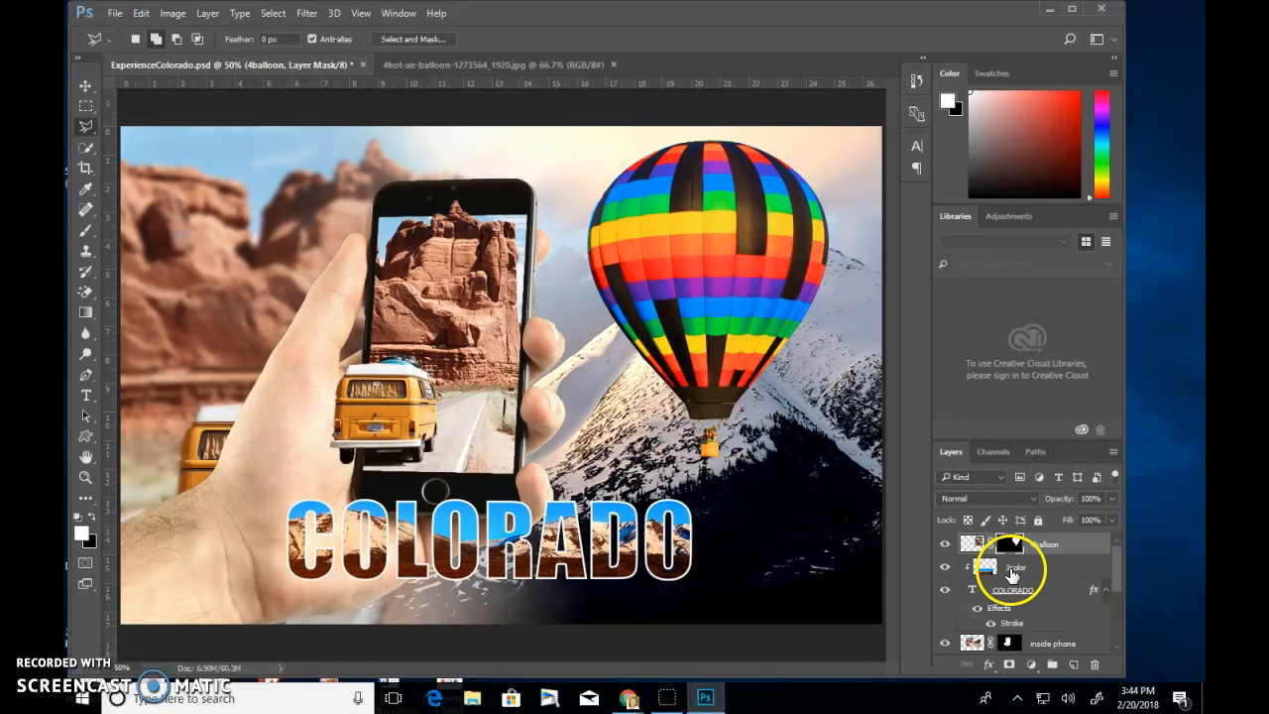